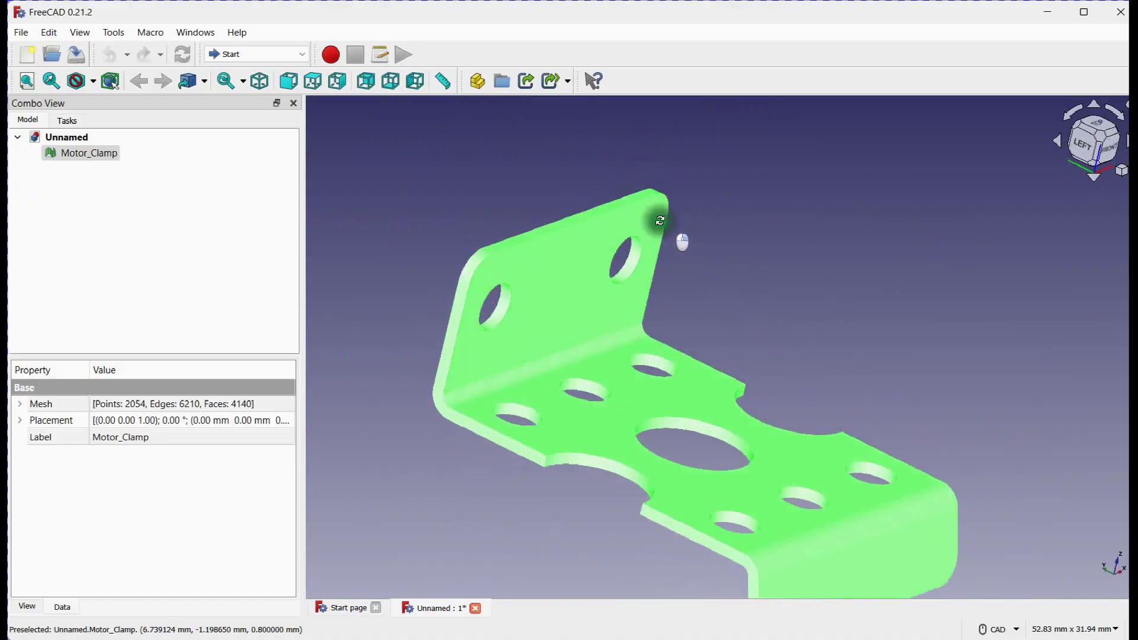
Switch to the Part workbench for working on the imported Motor_Clamp mesh.
left_click(424, 185)
middle_click_drag(458, 254, 838, 287)
left_click(224, 55)
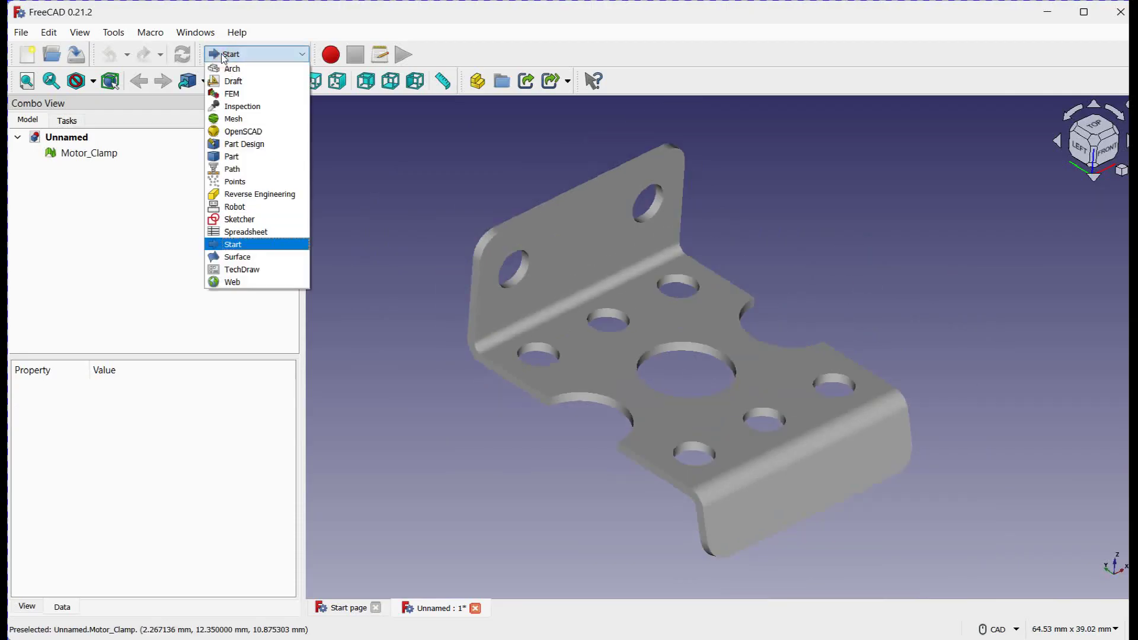
left_click(247, 156)
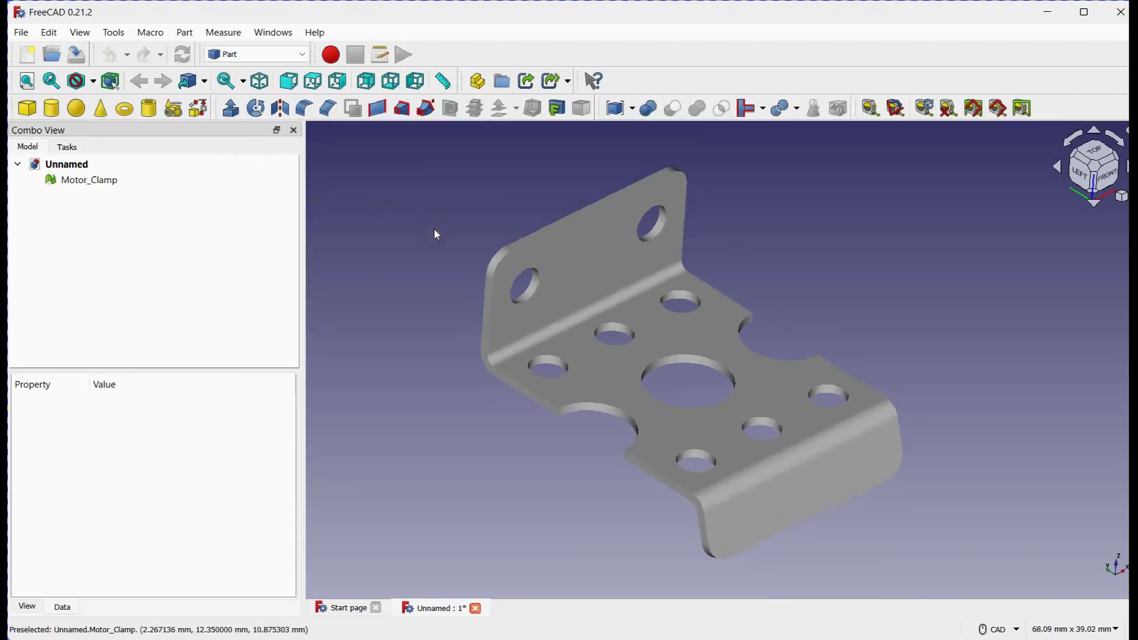
Create a shape from the Motor_Clamp mesh, leaving the sewing option off.
left_click(87, 179)
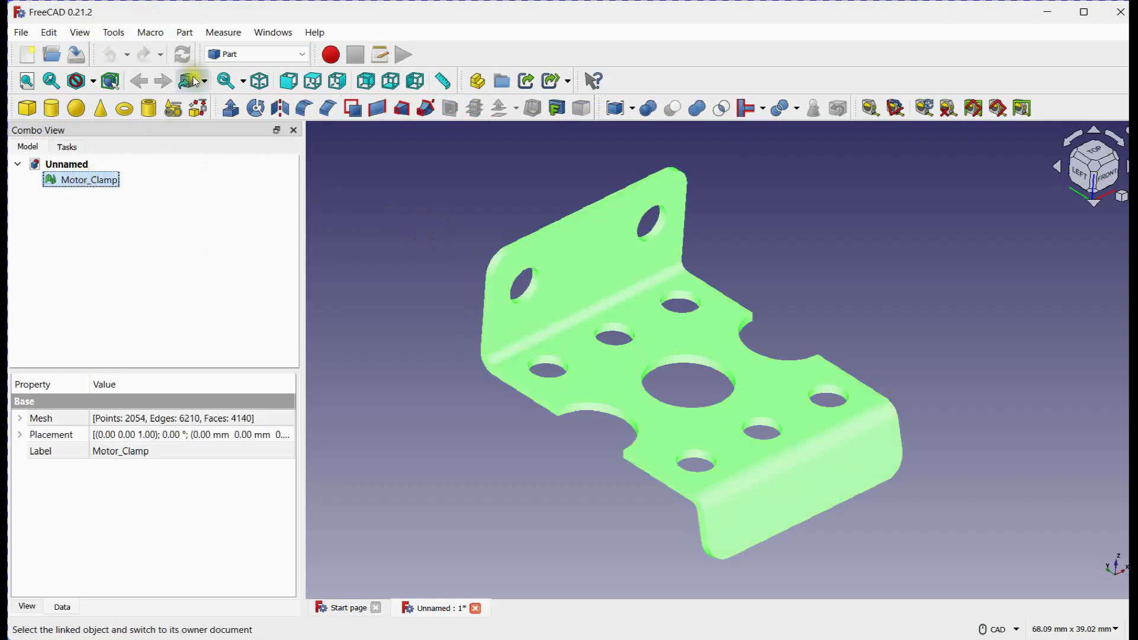
left_click(184, 33)
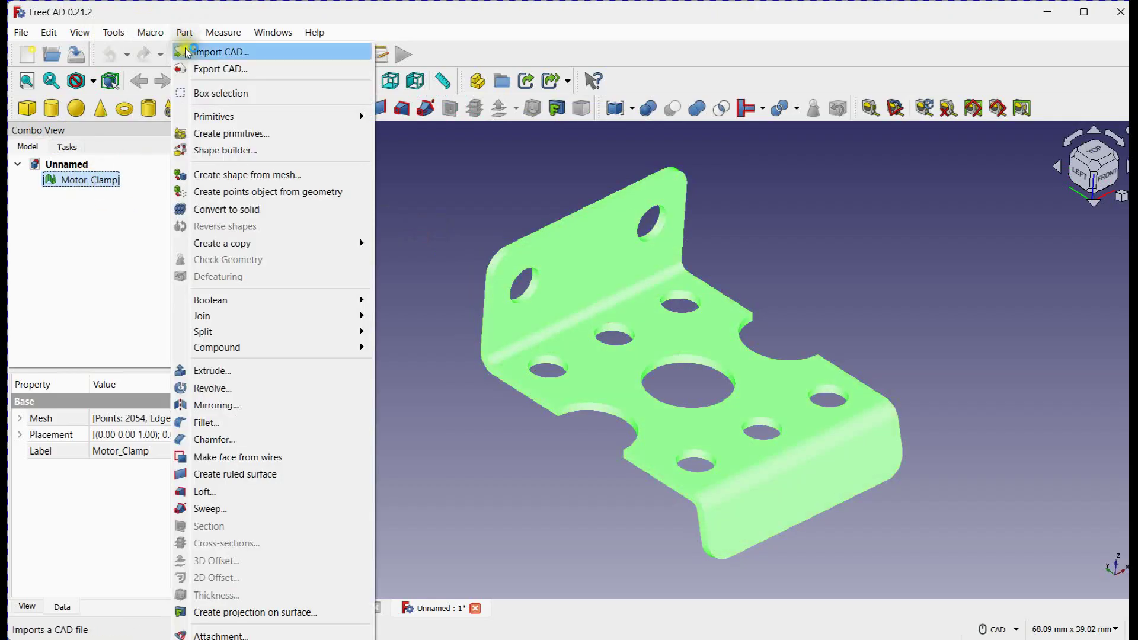
left_click(234, 176)
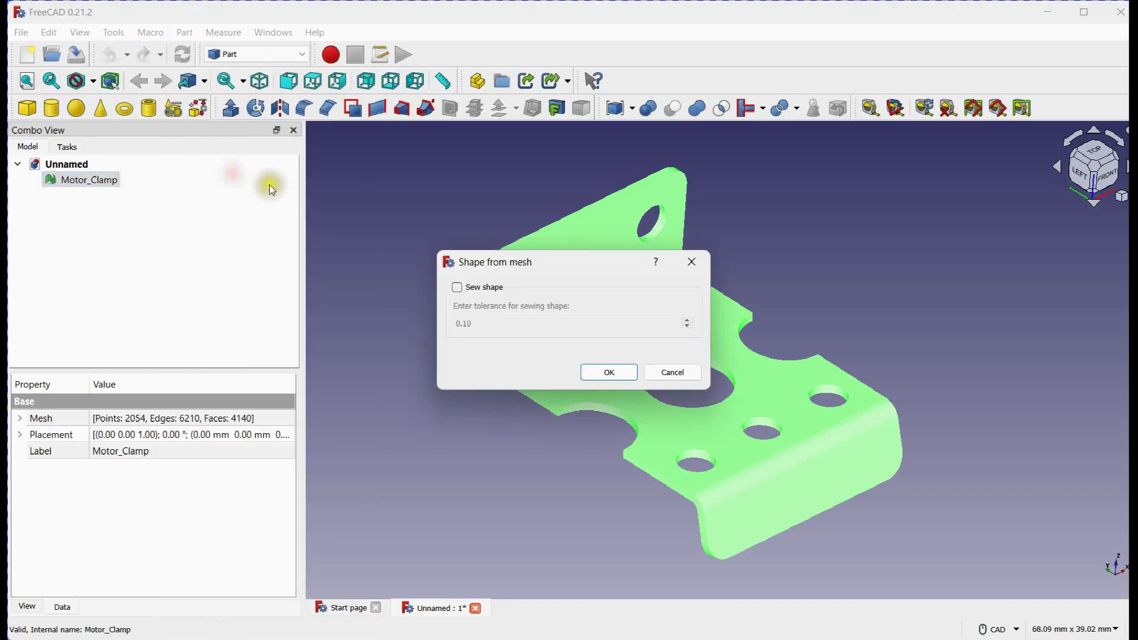
left_click(610, 378)
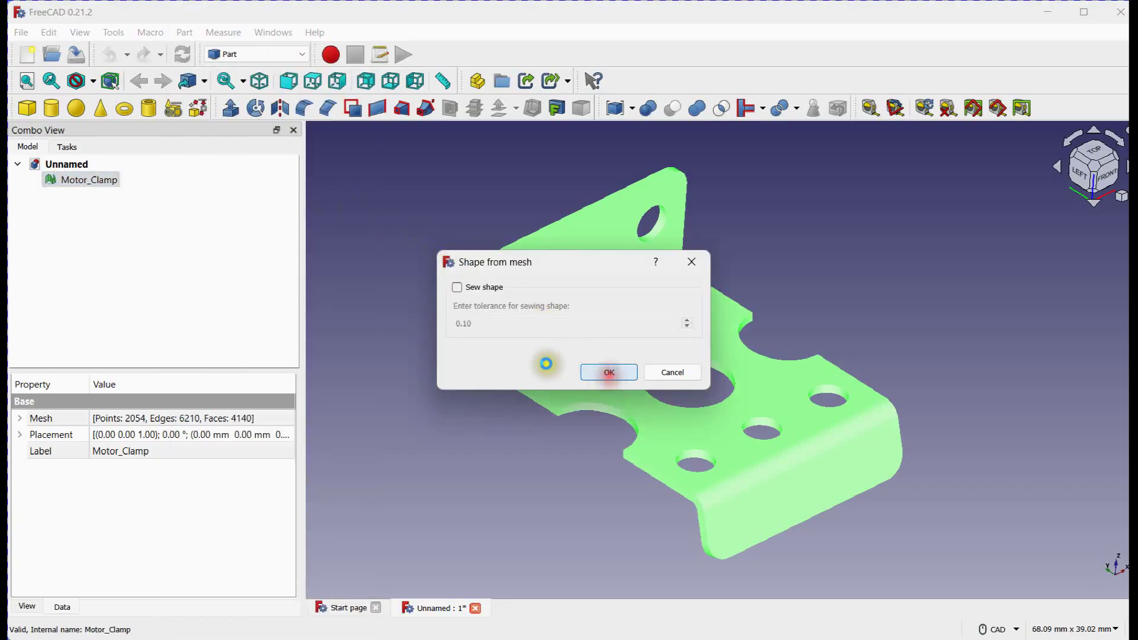
left_click(382, 320)
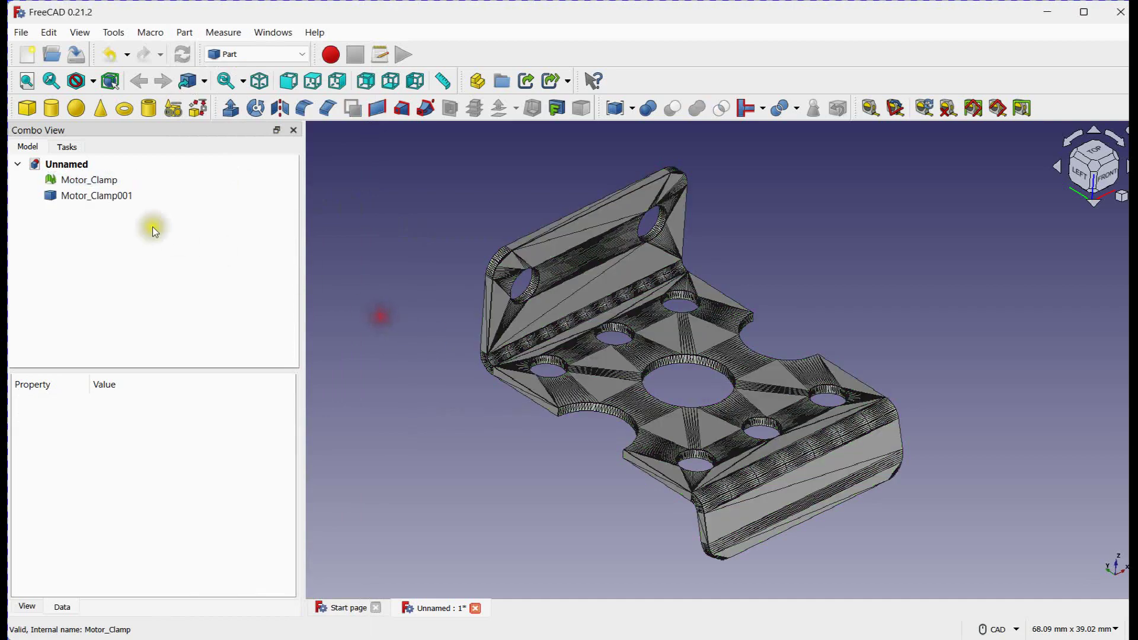
Hide the original Motor_Clamp mesh, leaving the shape made from it displayed.
right_click(88, 181)
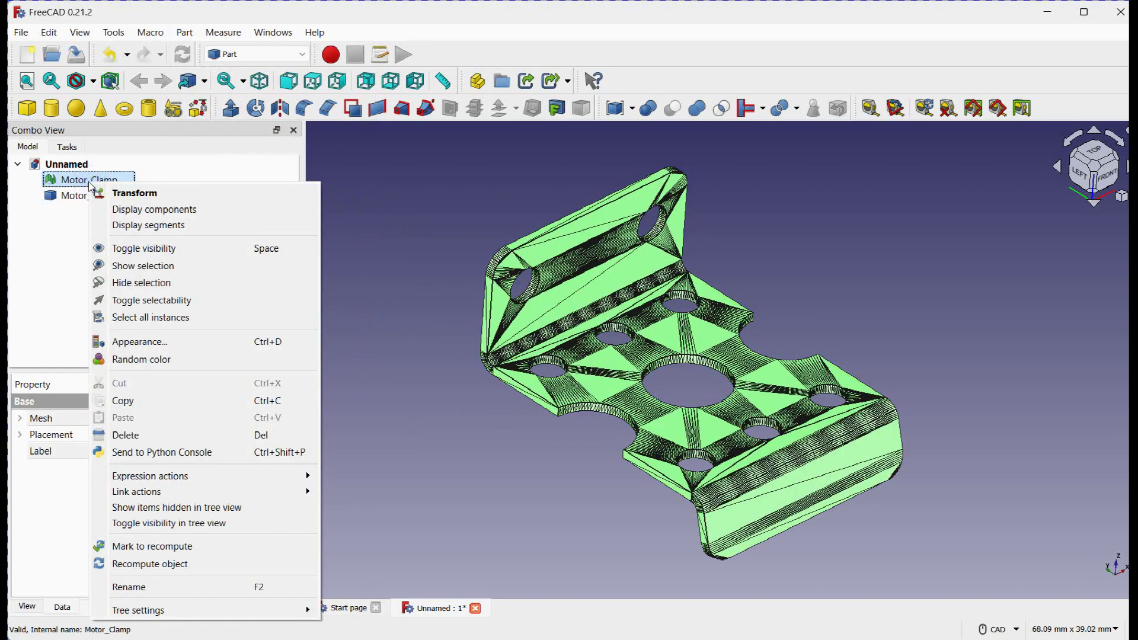
left_click(138, 283)
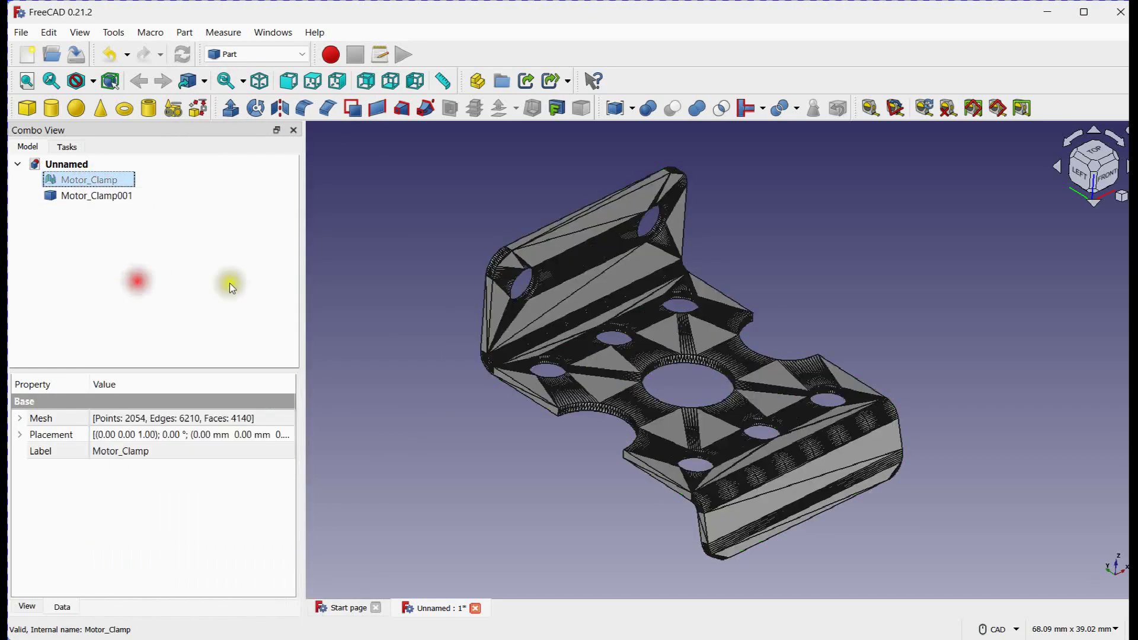
left_click(388, 271)
Convert the Motor_Clamp001 shape to a solid.
left_click(107, 196)
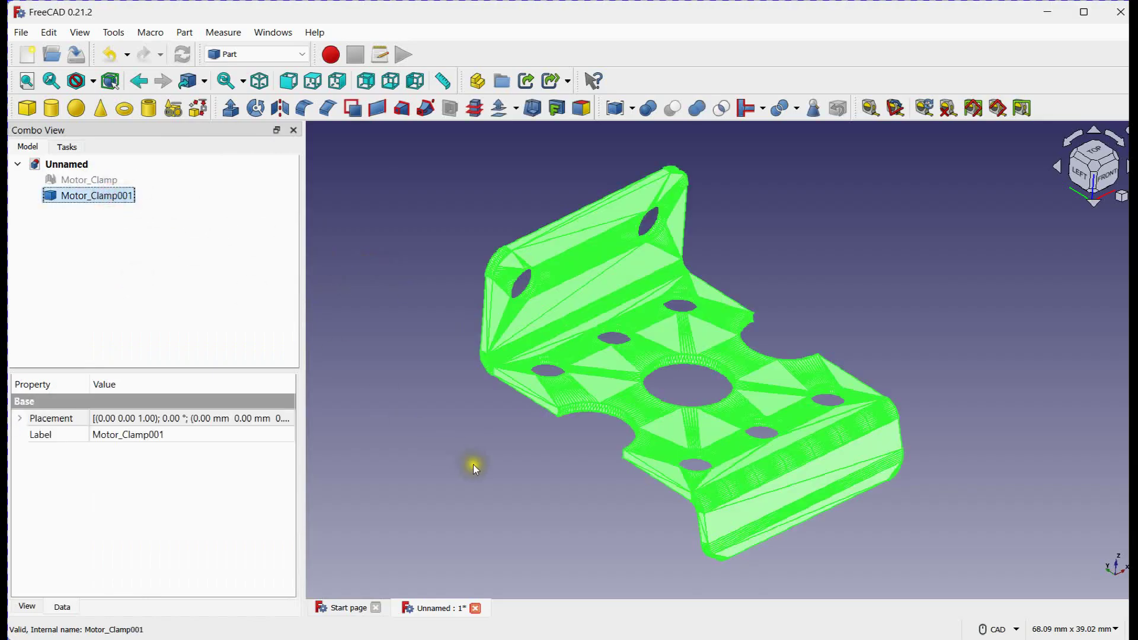
mouse_move(473, 464)
middle_mouse_down()
mouse_move(454, 445)
mouse_move(452, 456)
middle_mouse_up()
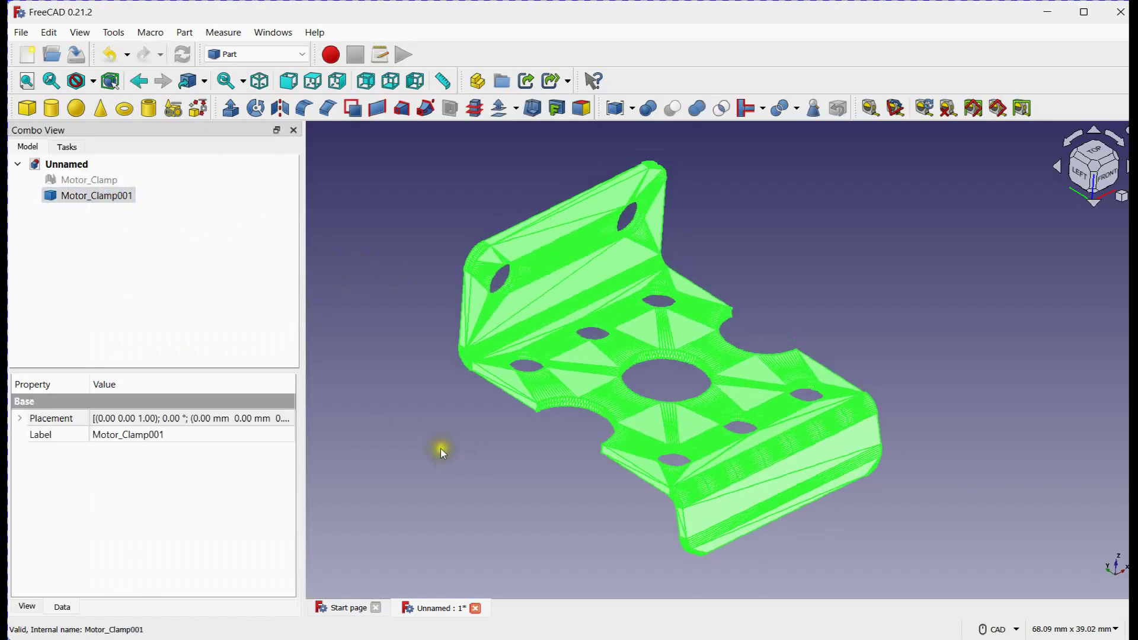
left_click(183, 33)
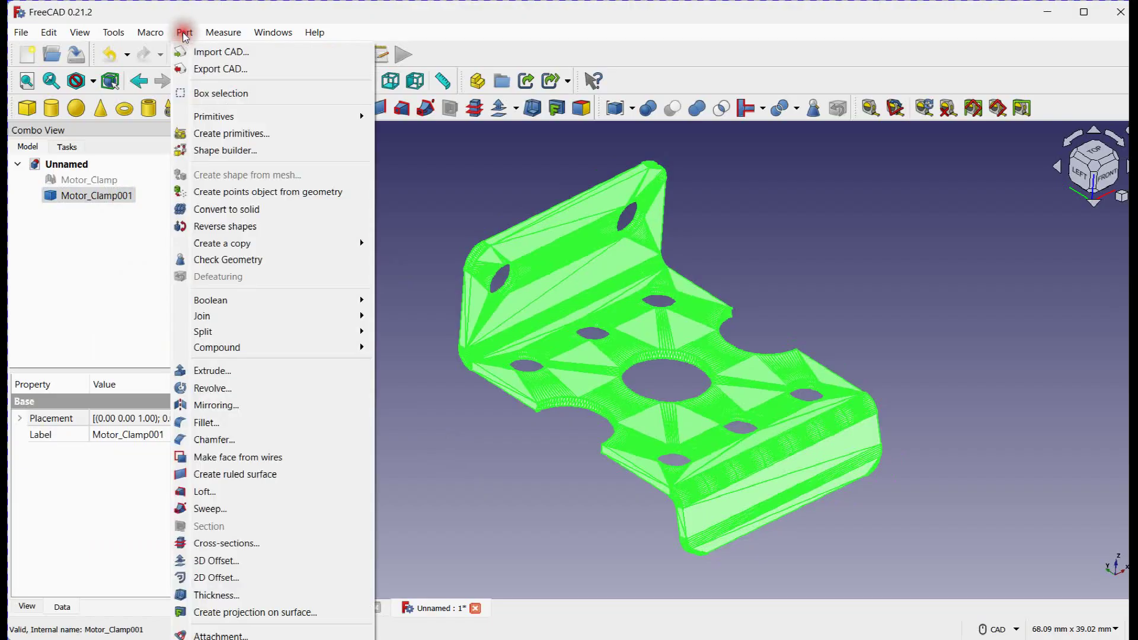
left_click(234, 210)
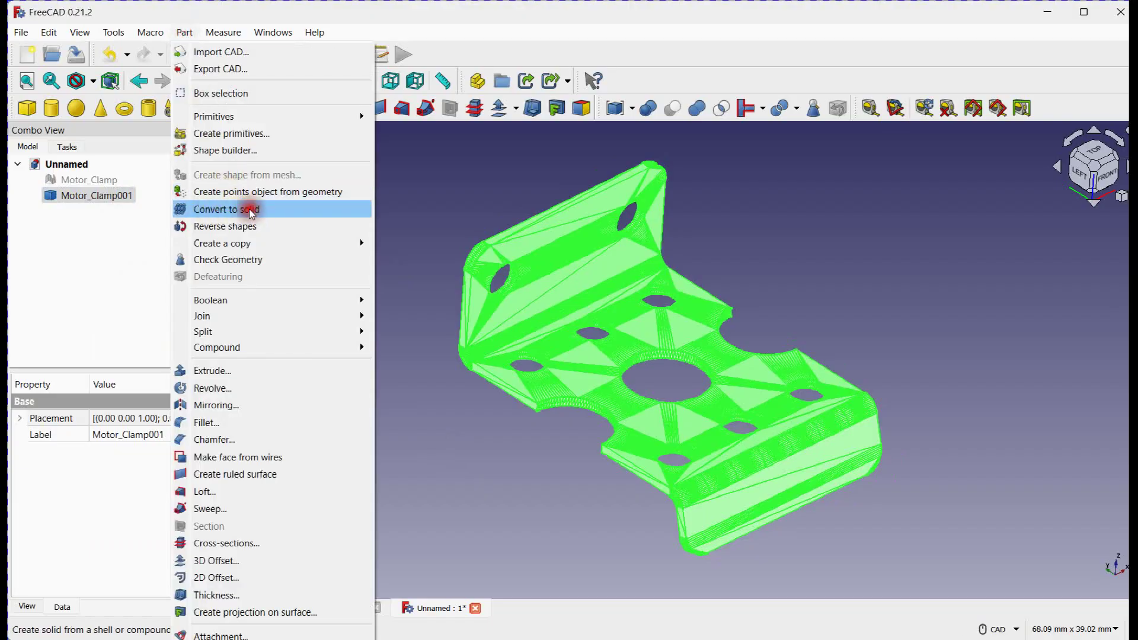
left_click(431, 332)
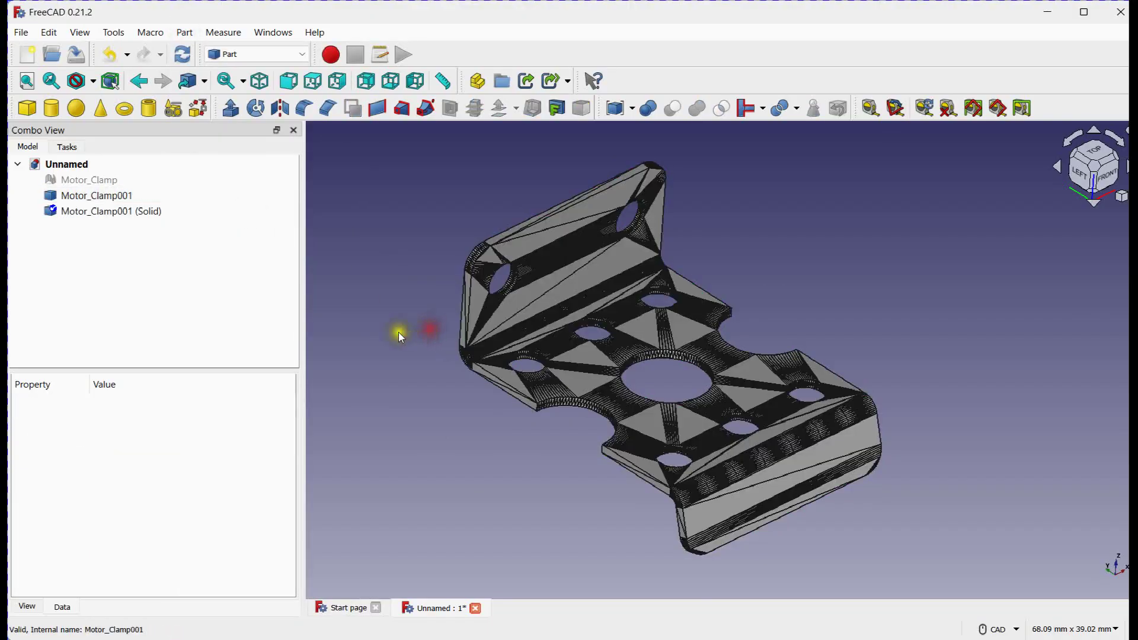
Hide the Motor_Clamp001 shape so that only its solid version is displayed.
left_click(96, 198)
right_click(96, 200)
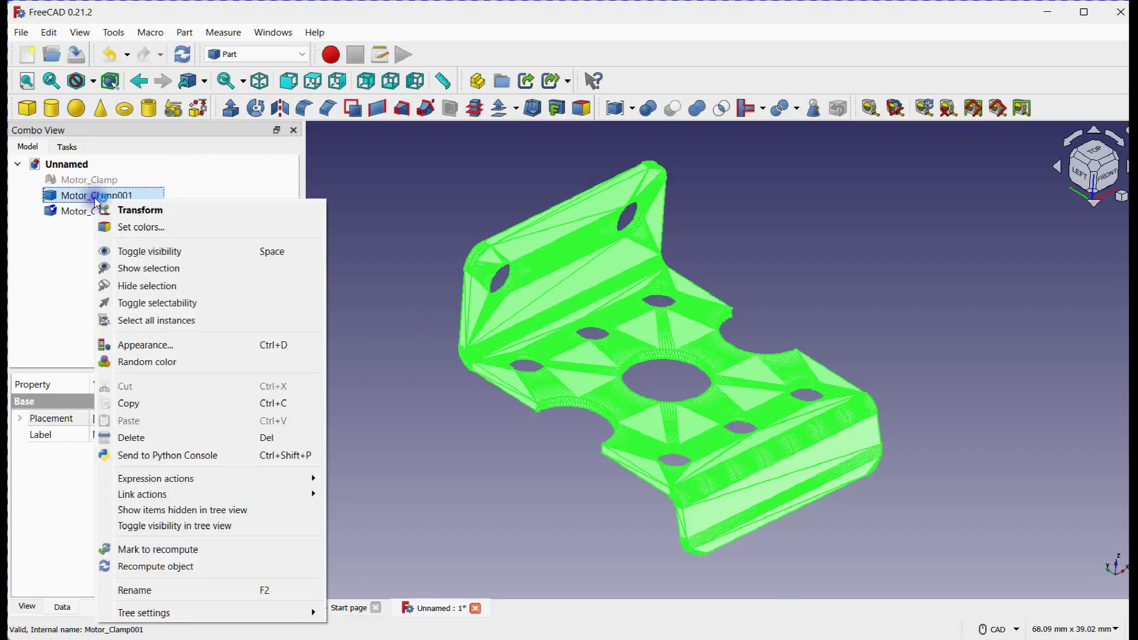
left_click(144, 287)
left_click(403, 305)
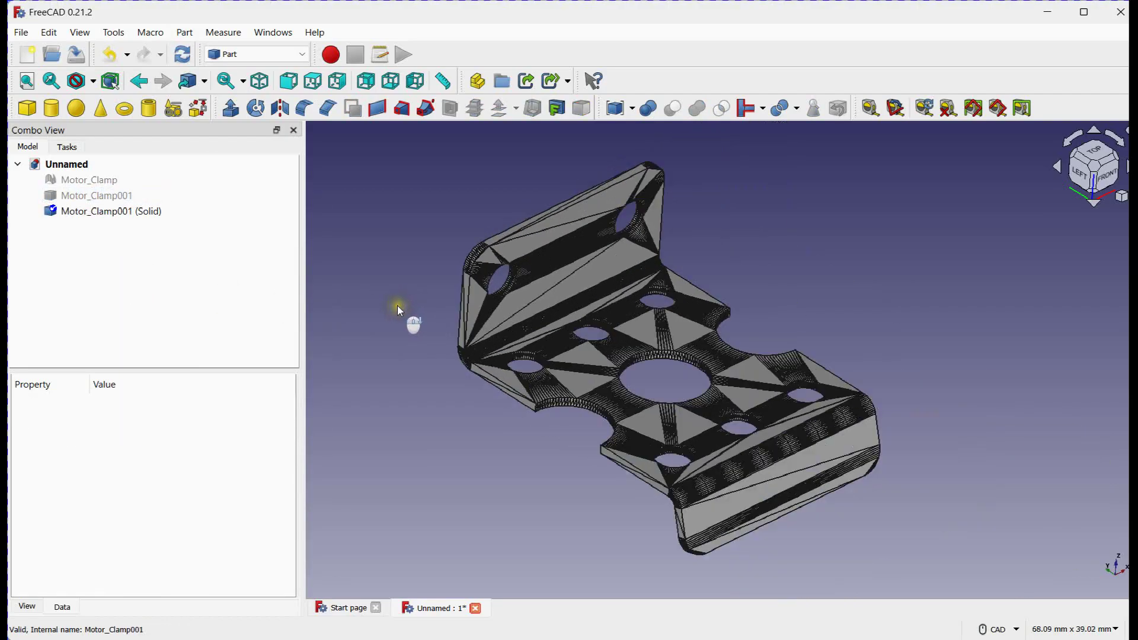
Create a refined copy of the Motor_Clamp001 (Solid) object with Refine shape.
left_click(125, 215)
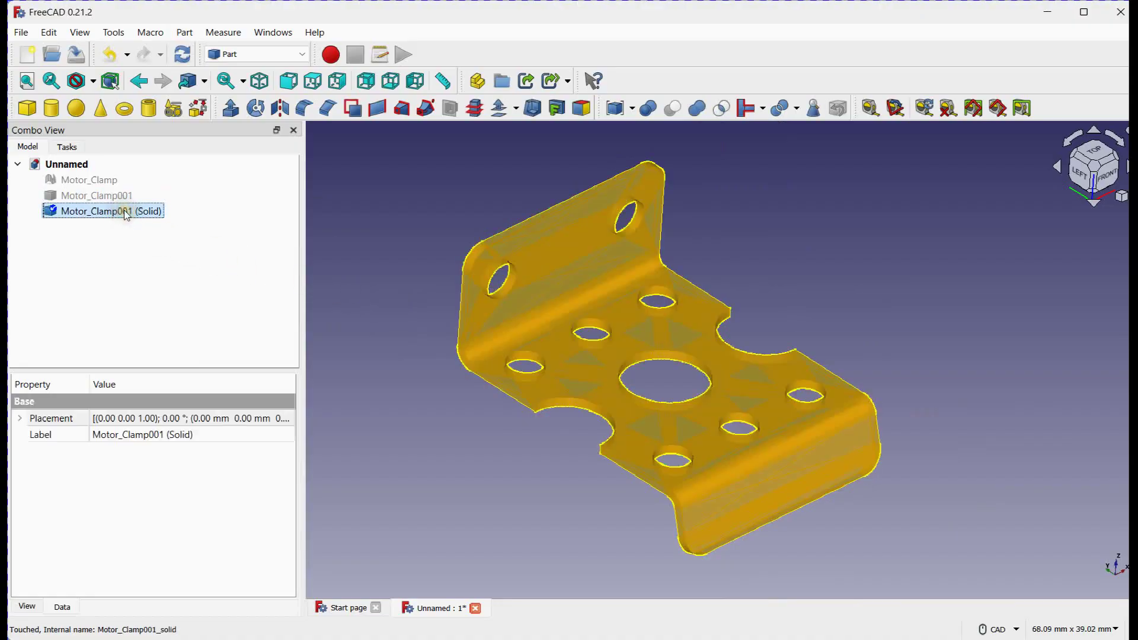
left_click(184, 32)
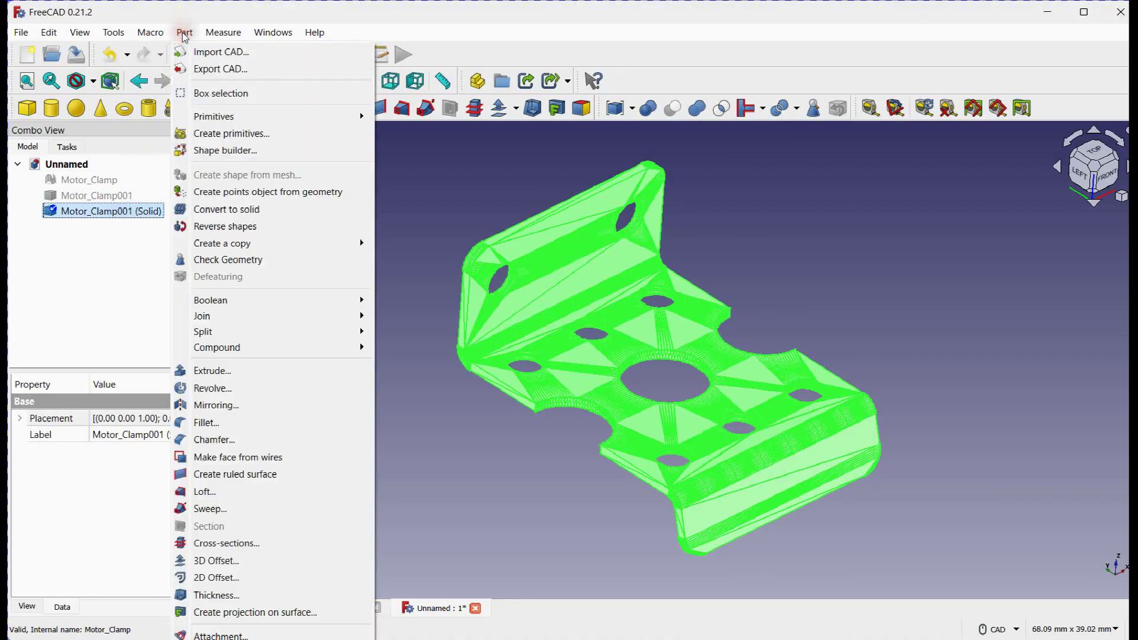
mouse_move(237, 243)
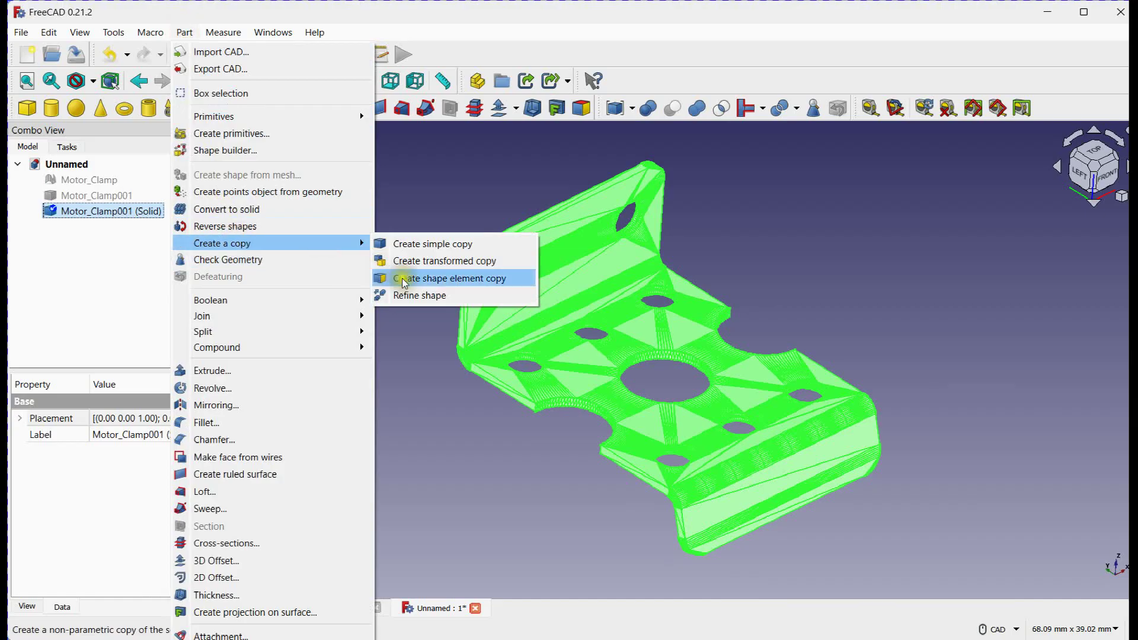
left_click(442, 297)
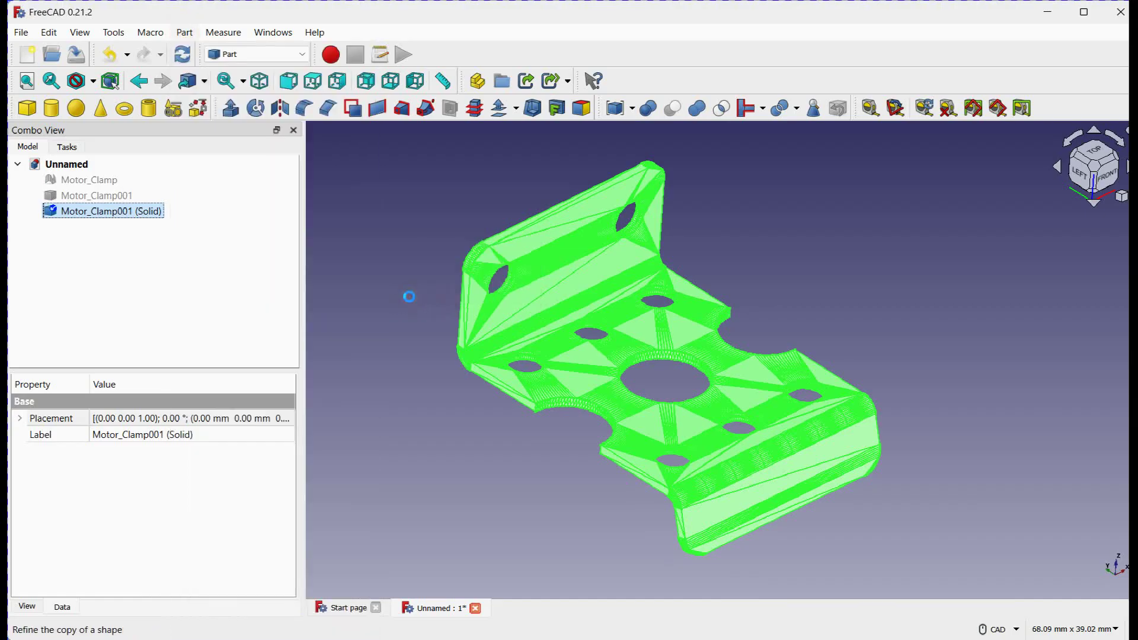
left_click(425, 452)
Examine the refined clamp's bent flange, looking closely at its side edge and the faceted rounded corner.
middle_click_drag(521, 513, 534, 483)
scroll(565, 492, "up", 7)
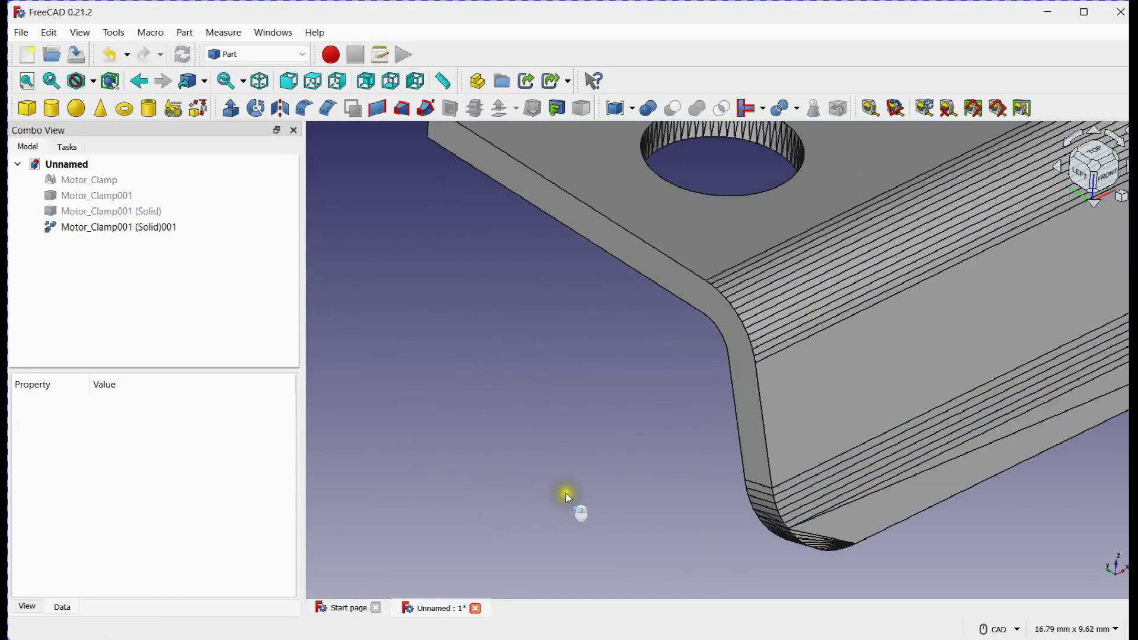
scroll(566, 493, "down", 2)
middle_click_drag(473, 425, 518, 417)
middle_click_drag(638, 424, 449, 439)
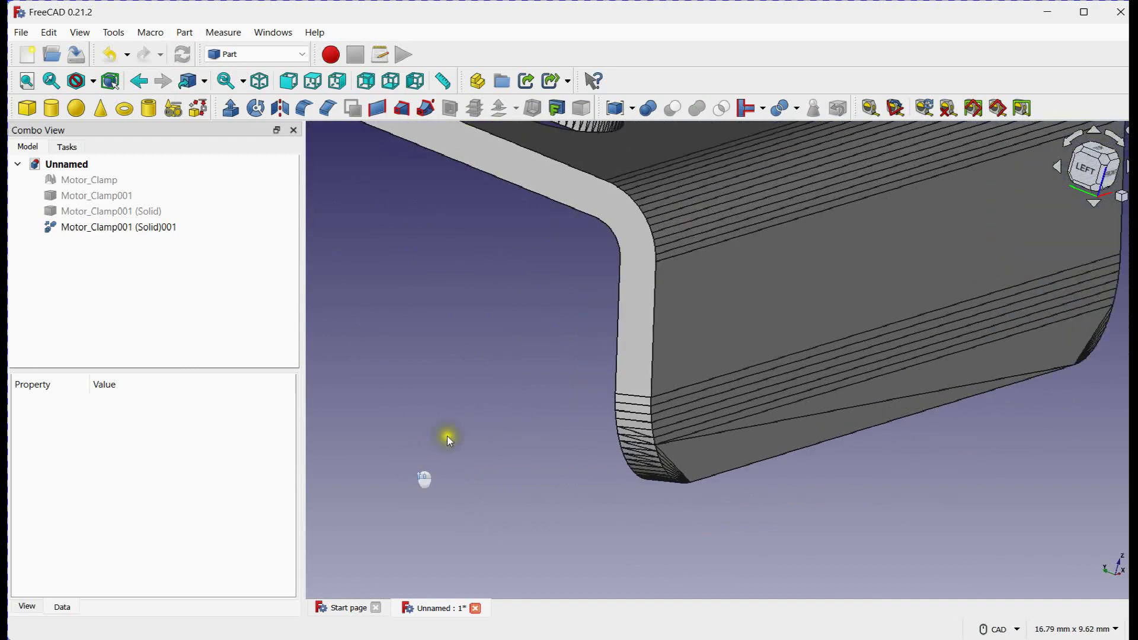
left_click(653, 330)
middle_click_drag(521, 448, 432, 482)
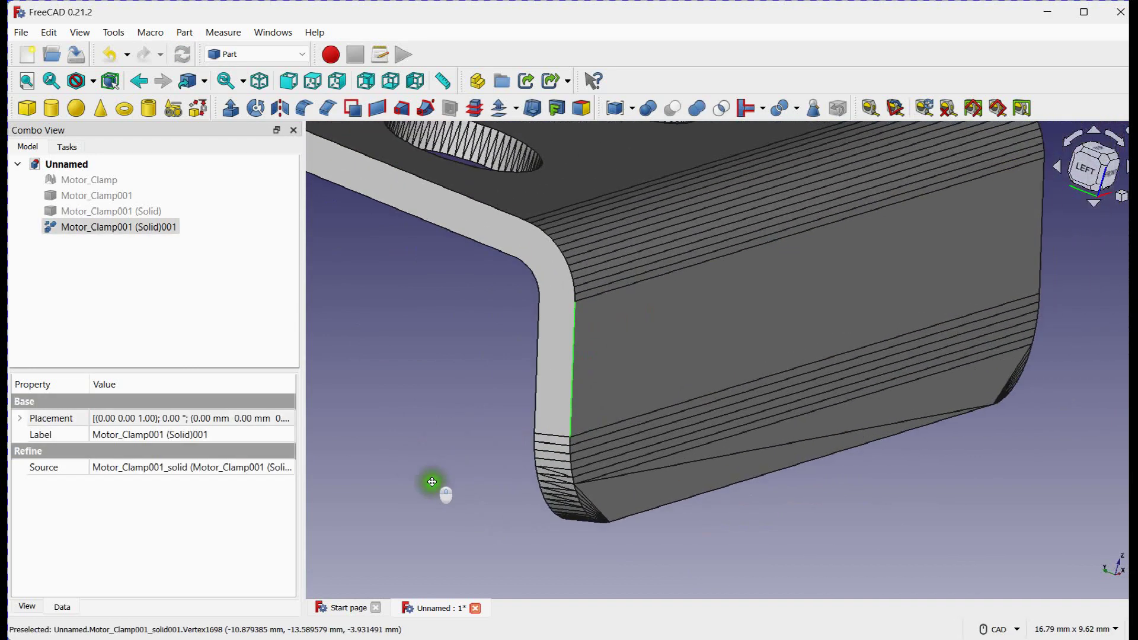
Select the long edge on the flange's outer face where the corner rounding begins, as a reference for the sketch plane.
left_click(578, 432)
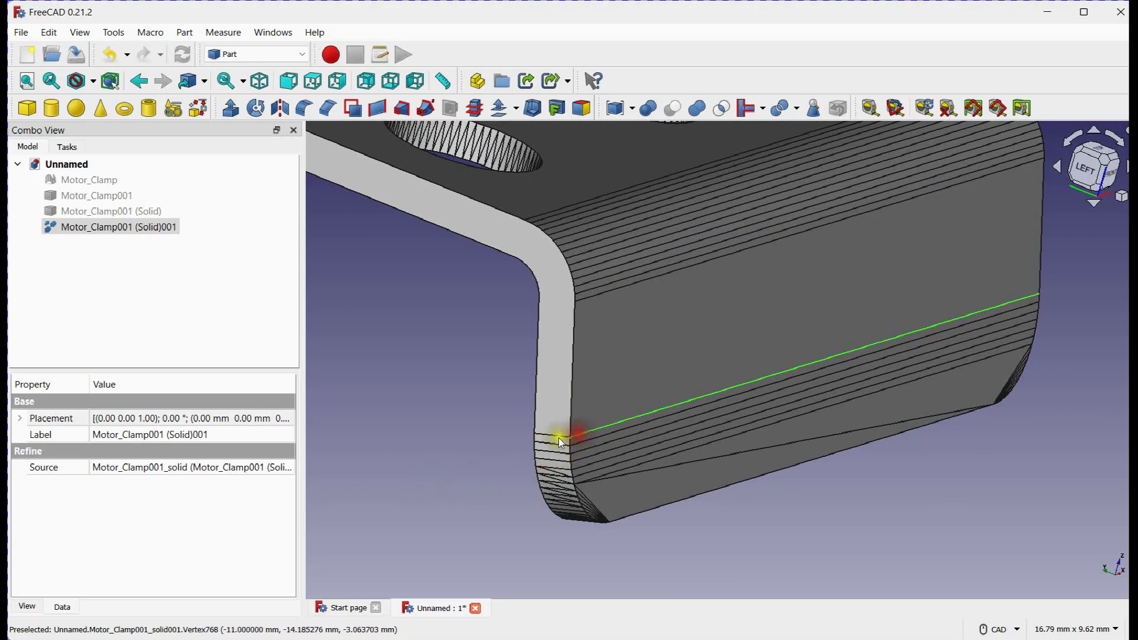
middle_click_drag(559, 438, 687, 369)
scroll(721, 319, "up", 5)
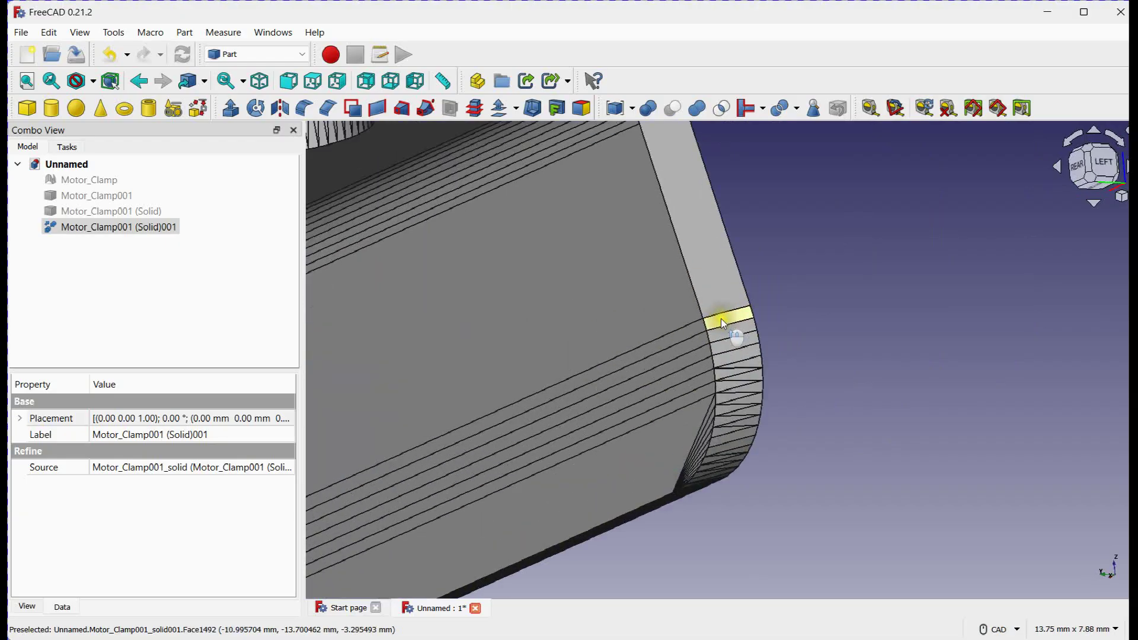
left_click(667, 326)
scroll(921, 328, "down", 5)
middle_click_drag(921, 328, 837, 383)
scroll(1075, 338, "up", 2)
middle_click_drag(1076, 338, 944, 417)
scroll(945, 418, "up", 2)
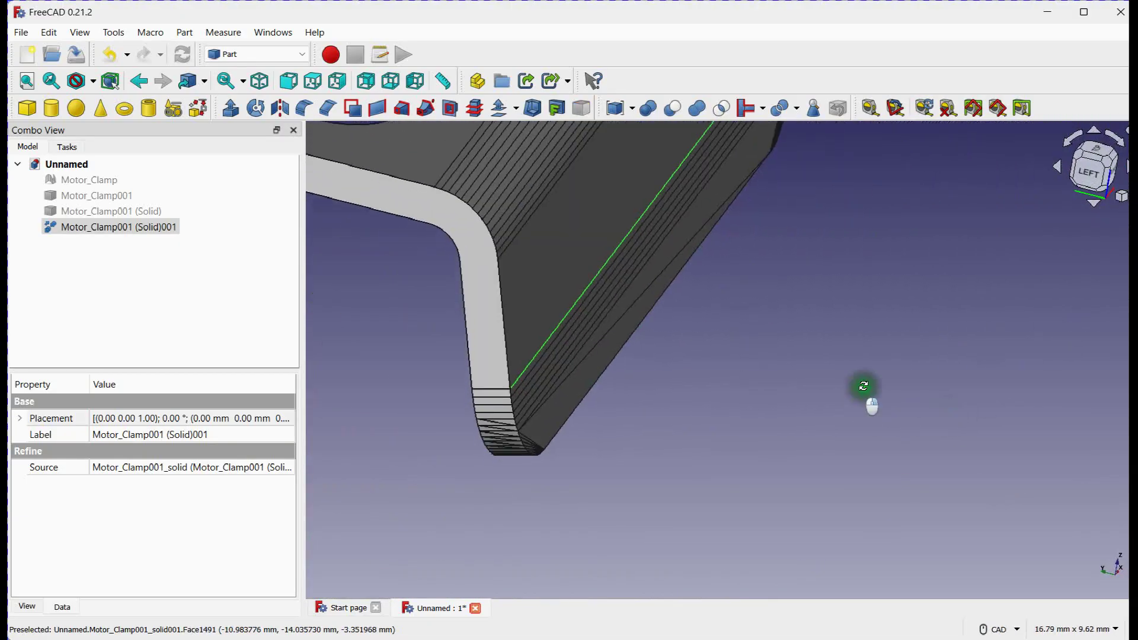
mouse_move(864, 386)
middle_mouse_down()
mouse_move(927, 343)
mouse_move(859, 353)
mouse_move(899, 353)
mouse_move(866, 368)
middle_mouse_up()
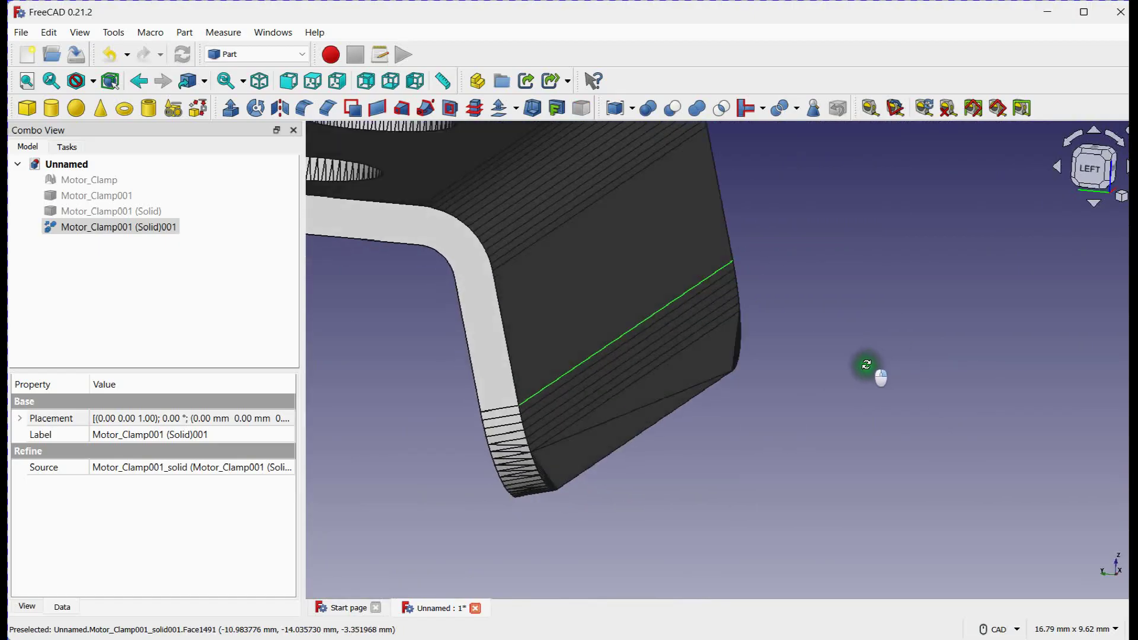
scroll(465, 380, "up", 2)
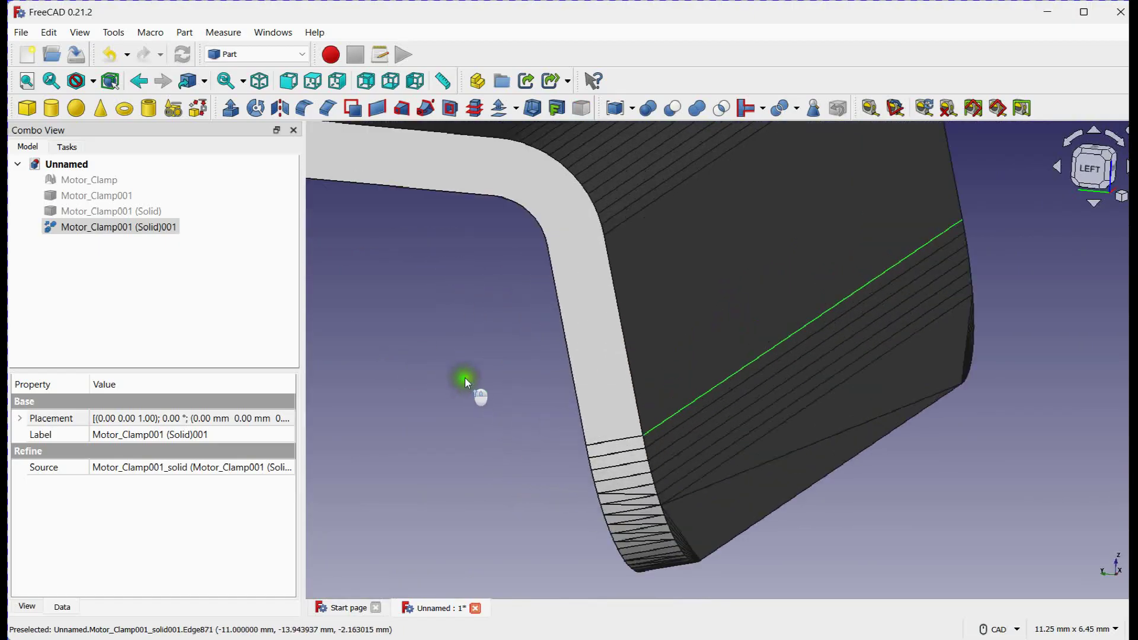
Create a new sketch in the Sketcher workbench, attached to the selected flange geometry with the Plane by 3 points method.
left_click(249, 54)
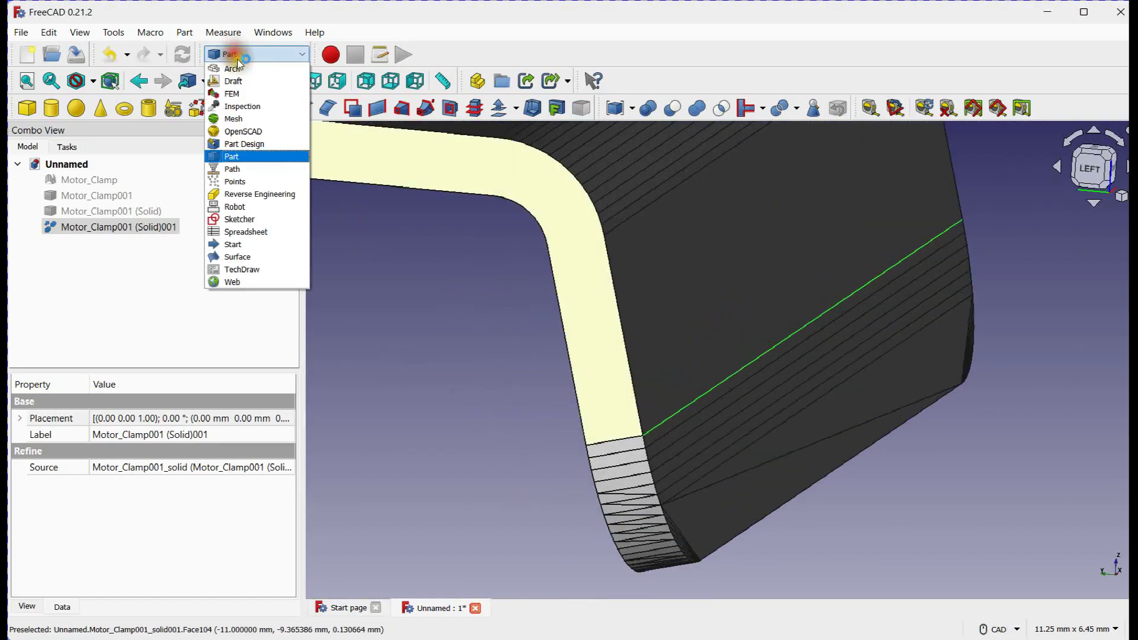
left_click(240, 220)
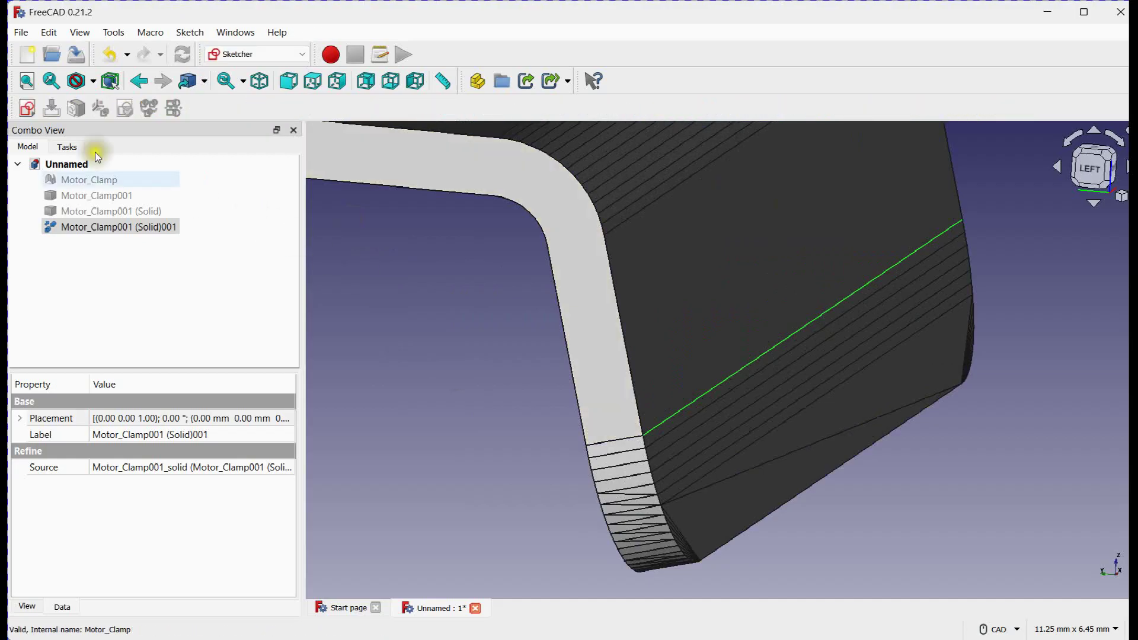
left_click(30, 112)
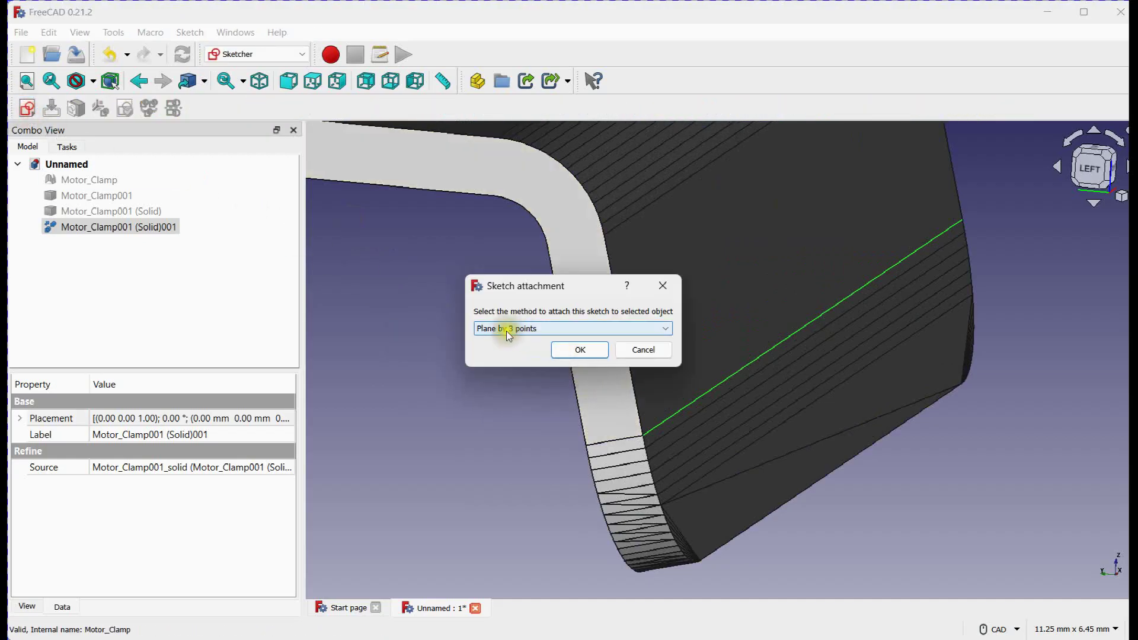
left_click(567, 350)
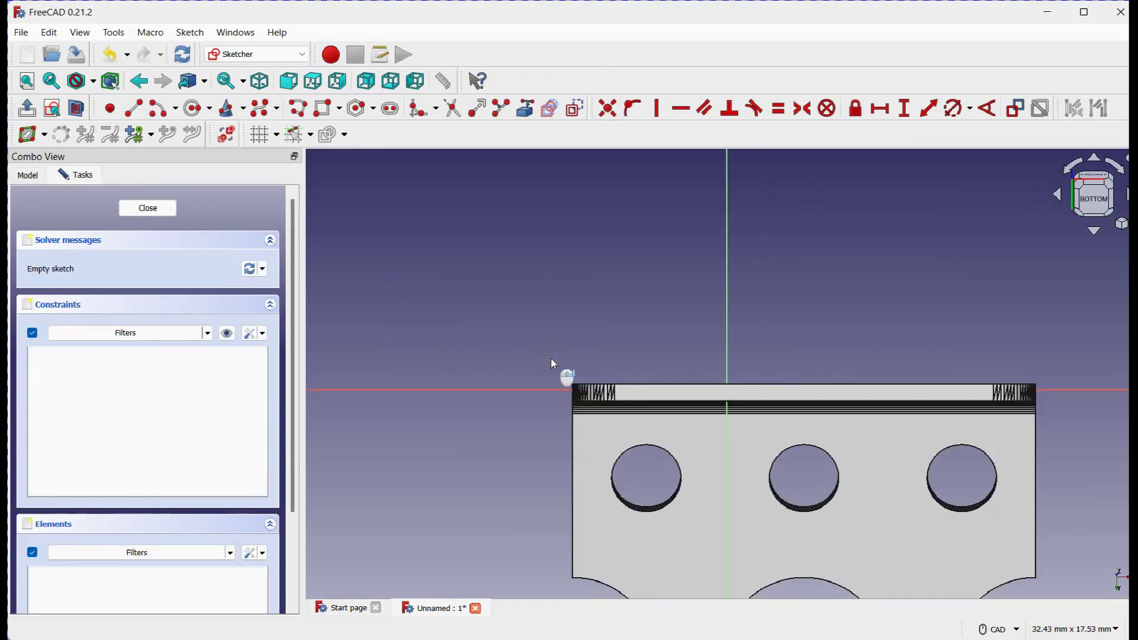
Sketch a rectangle enclosing the clamp's flange end and reaching past both sides of the part, and close the sketch.
left_click(319, 107)
left_click(523, 310)
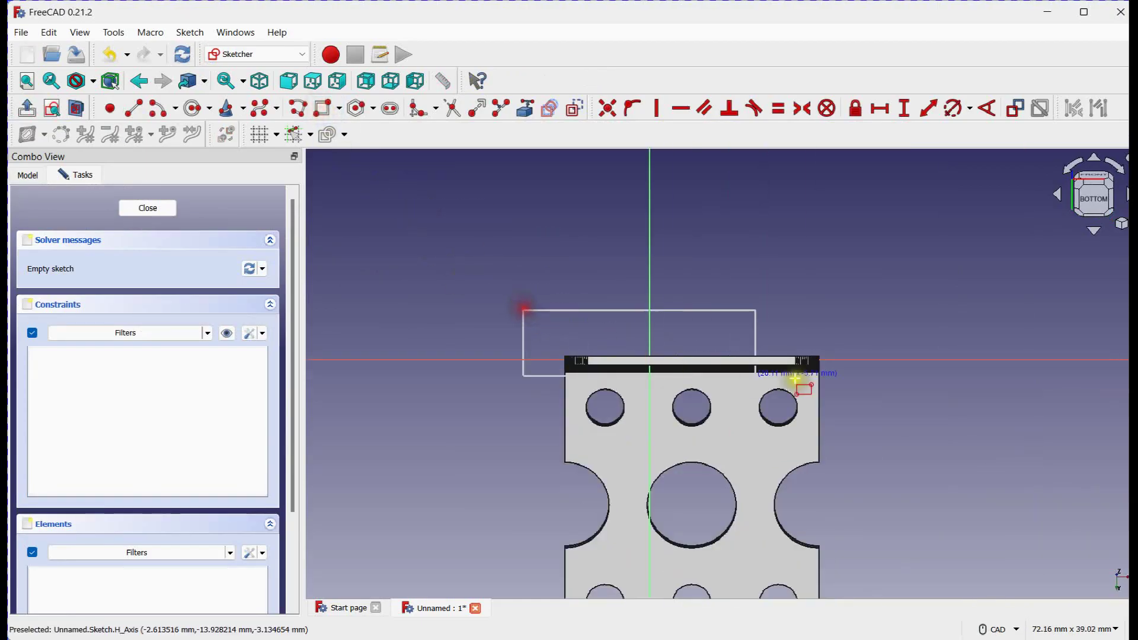
left_click(862, 399)
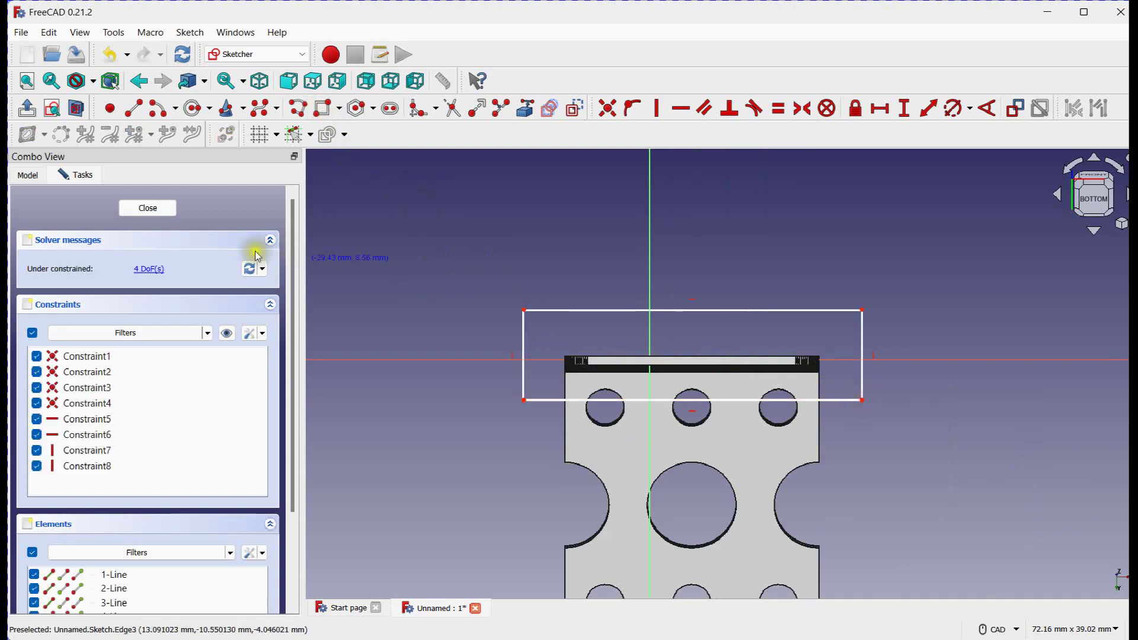
left_click(154, 210)
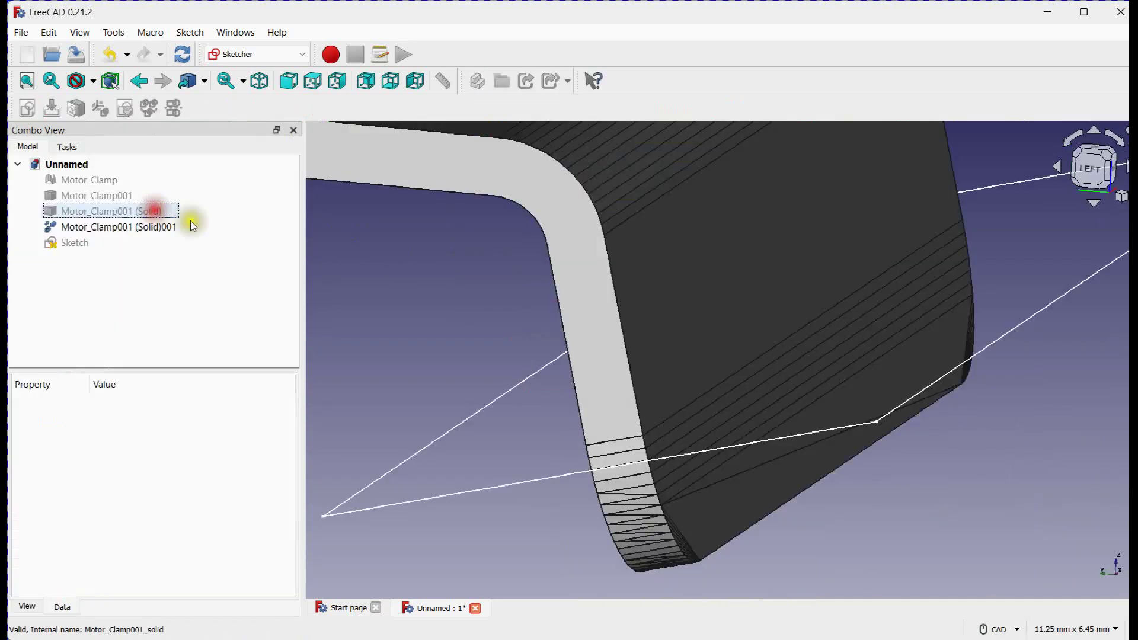
Switch to the Part workbench and create a face from the rectangle sketch that crosses the clamp's flange.
scroll(474, 308, "down", 5)
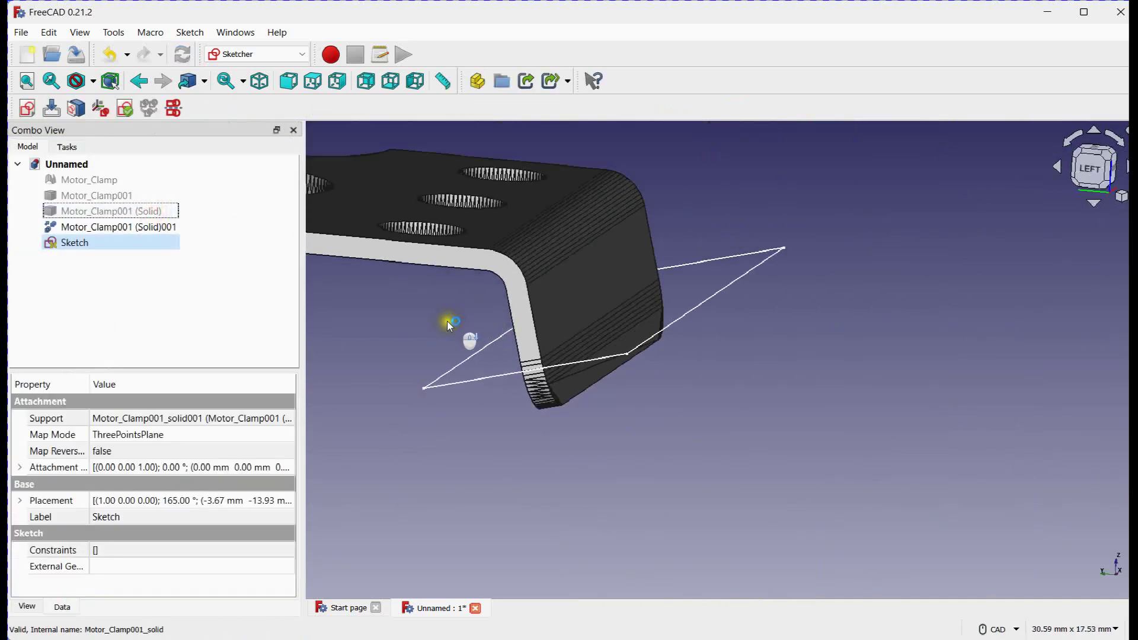
mouse_move(449, 322)
middle_mouse_down()
mouse_move(617, 348)
mouse_move(758, 288)
mouse_move(754, 385)
mouse_move(628, 325)
mouse_move(684, 359)
middle_mouse_up()
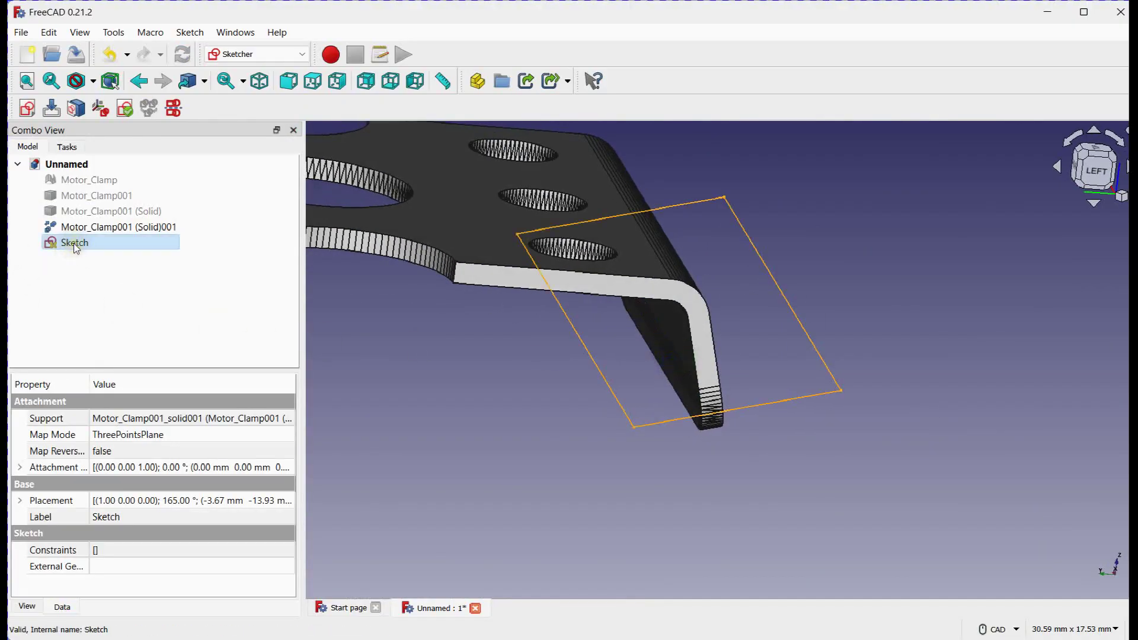
left_click(217, 54)
left_click(232, 156)
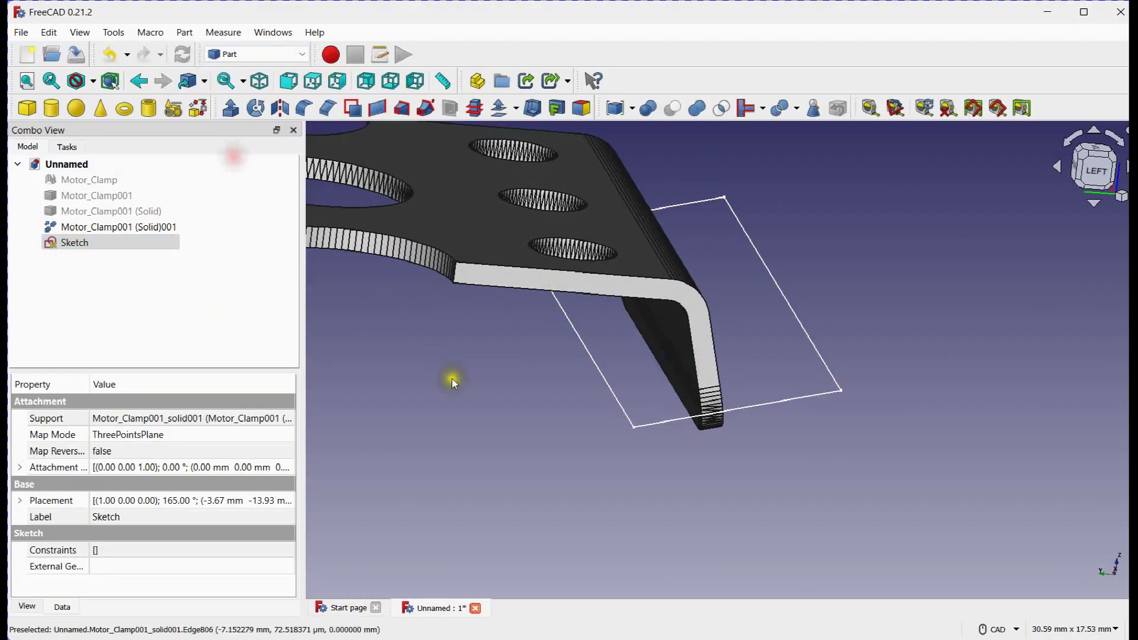
scroll(452, 376, "down", 1)
left_click(67, 240)
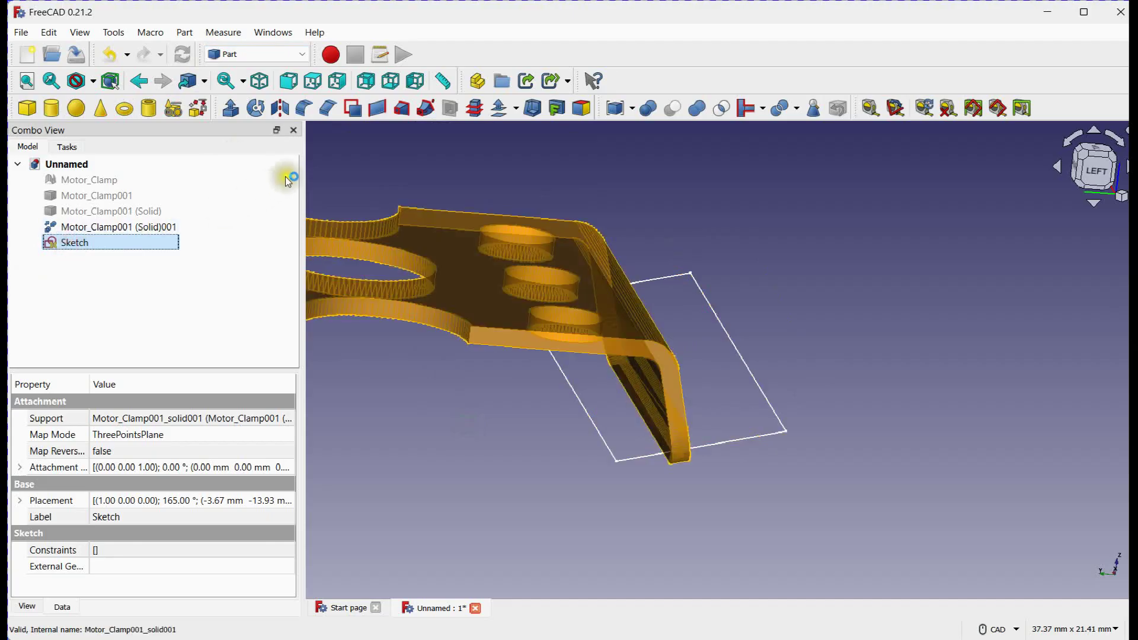
left_click(353, 108)
scroll(490, 464, "up", 3)
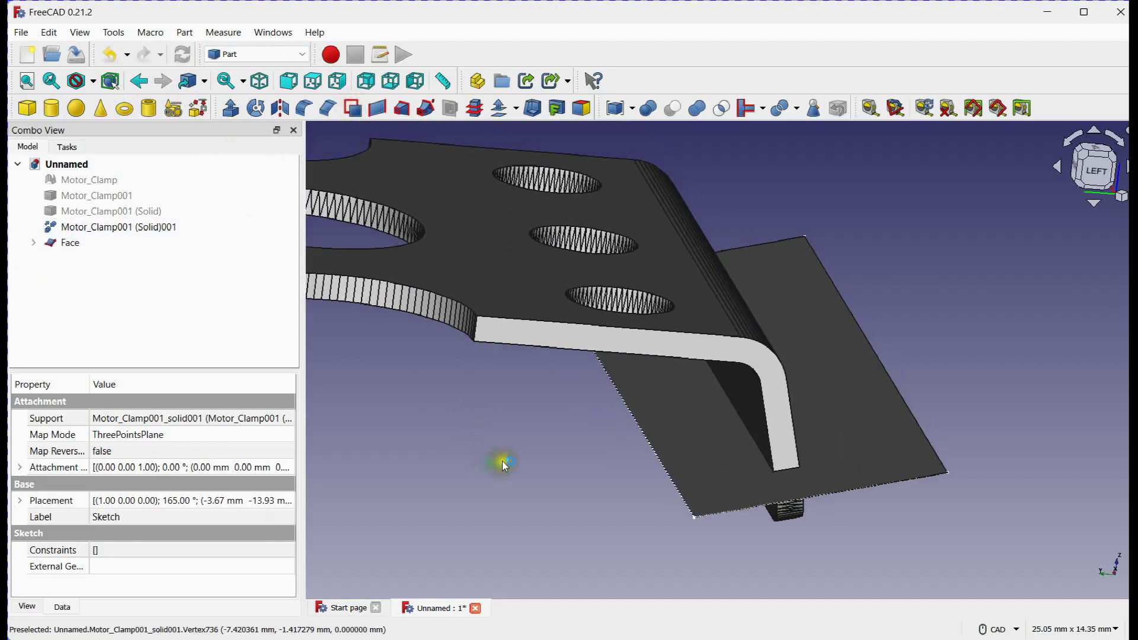
Split the refined clamp solid Motor_Clamp001 (Solid)001 into separate pieces with Slice apart, using the Face as the cutting object.
scroll(501, 460, "down", 3)
left_click(94, 226)
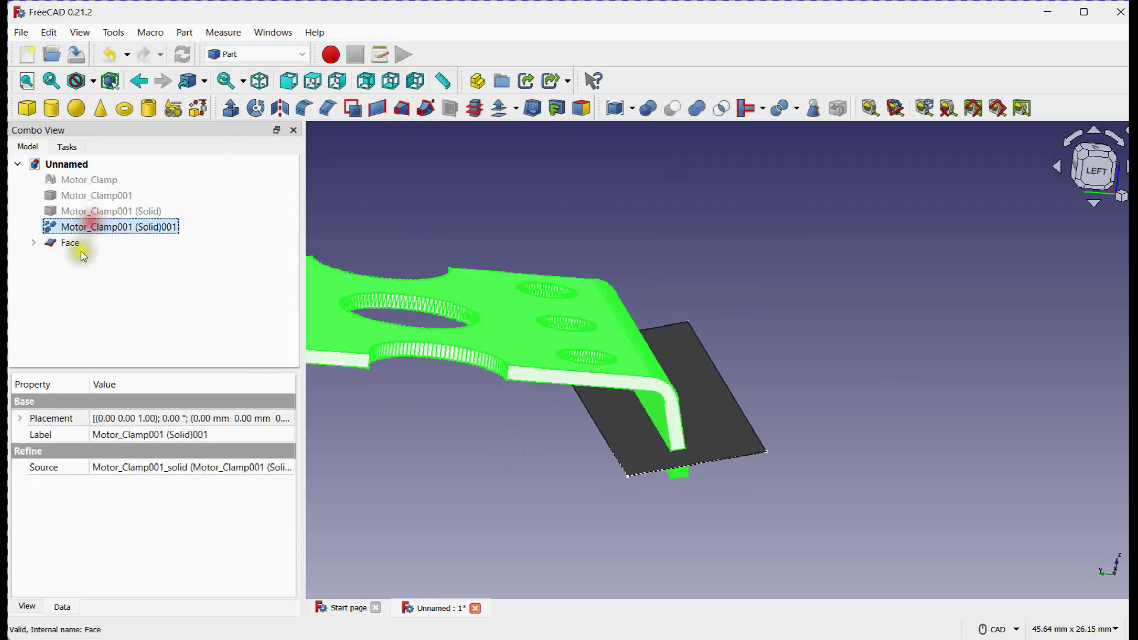
left_click(73, 243, "ctrl")
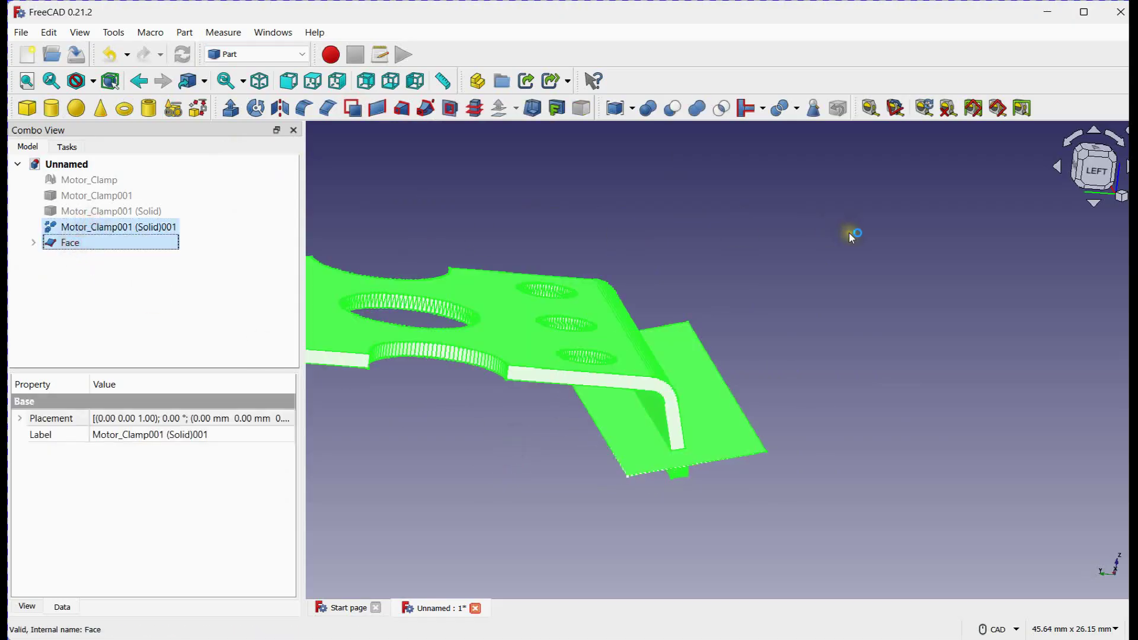
scroll(851, 234, "up", 2)
left_click(796, 110)
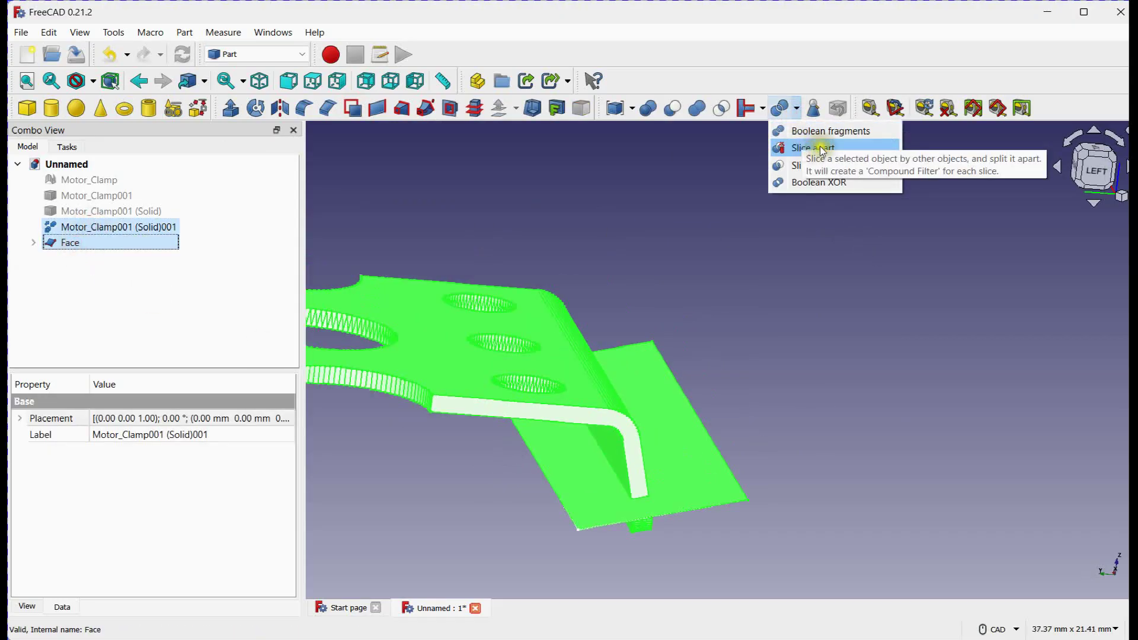
left_click(821, 149)
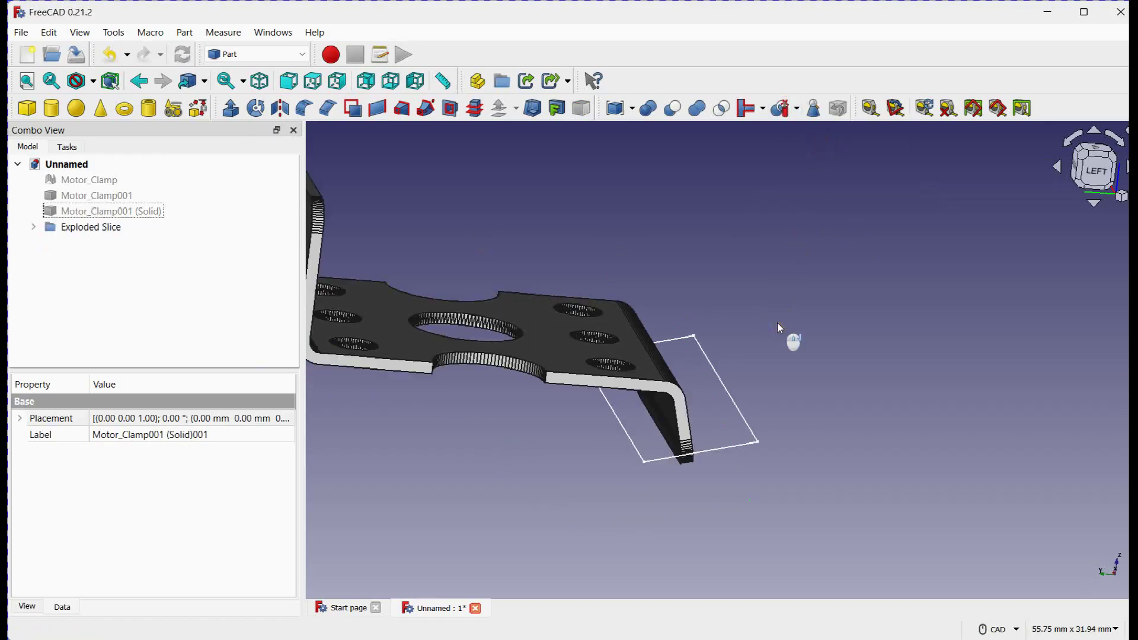
middle_click_drag(711, 250, 799, 233)
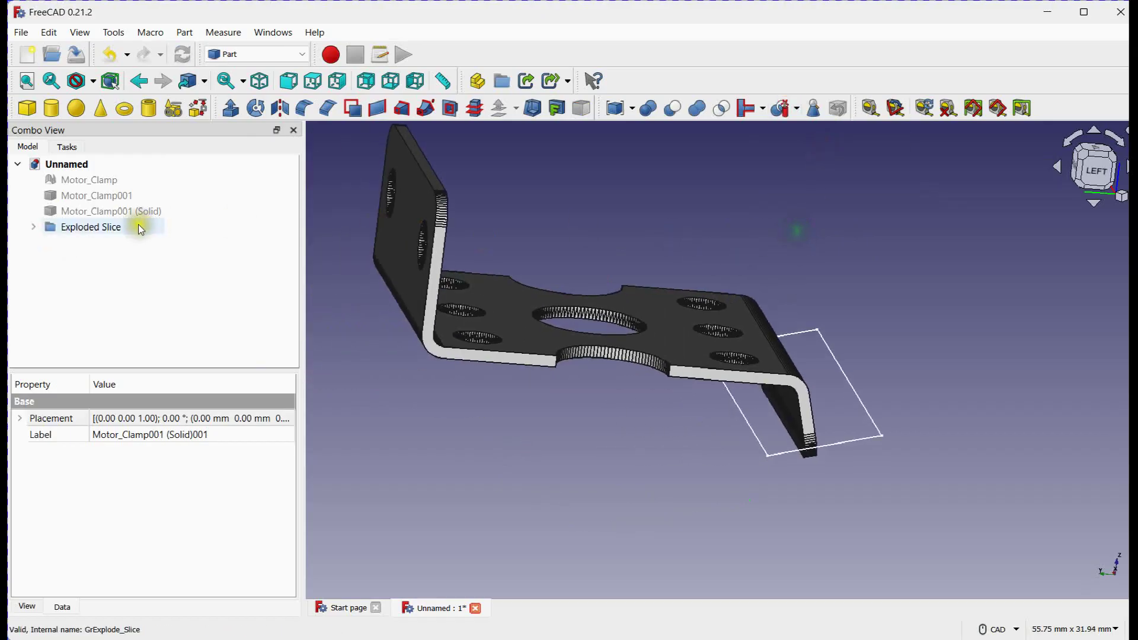
Open the Exploded Slice group in the model tree and hide Slice.1, the cut-off rounded end of the flange.
left_click(86, 229)
left_click(33, 227)
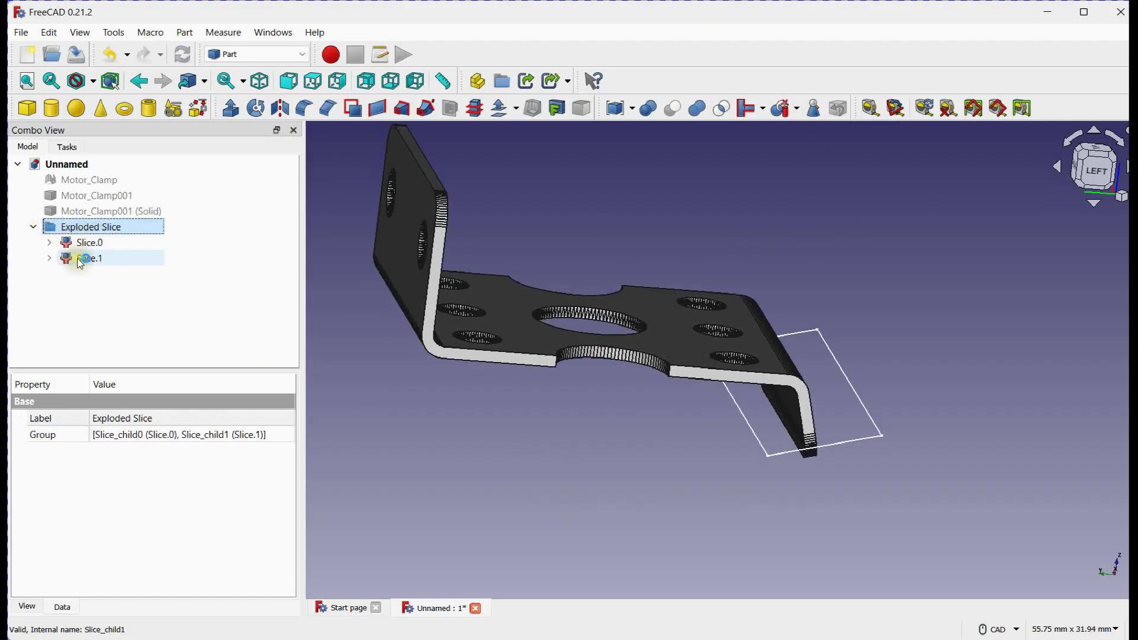
left_click(81, 259)
key("space")
left_click(713, 477)
scroll(716, 467, "up", 5)
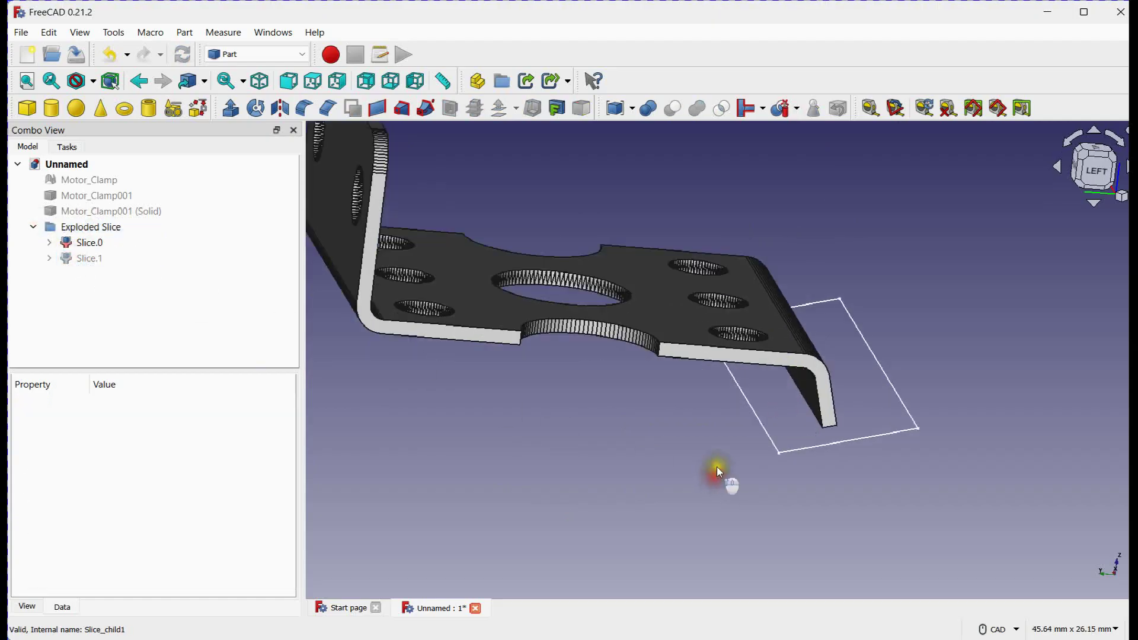
Hide the rectangle sketch around the cut flange and collapse the Slice.0 branch in the model tree.
left_click(783, 445)
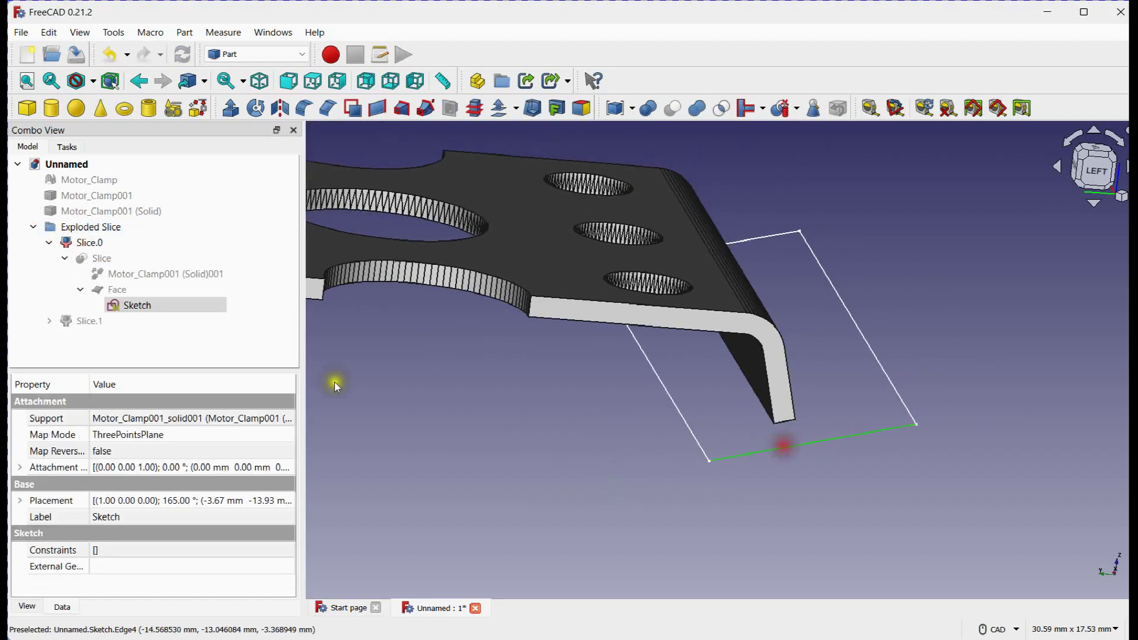
key("space")
left_click(452, 407)
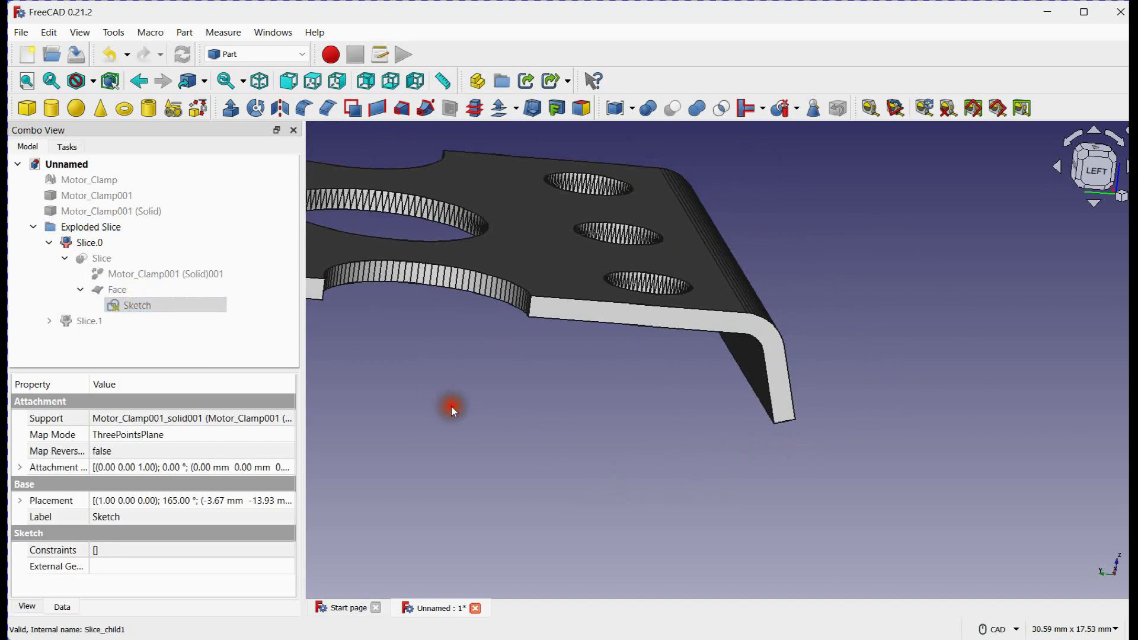
left_click(48, 243)
left_click(96, 243)
left_click(666, 437)
In the left view, use Box element selection to select all faceted faces of Slice.0's bend beside the cut flange.
scroll(666, 438, "down", 4)
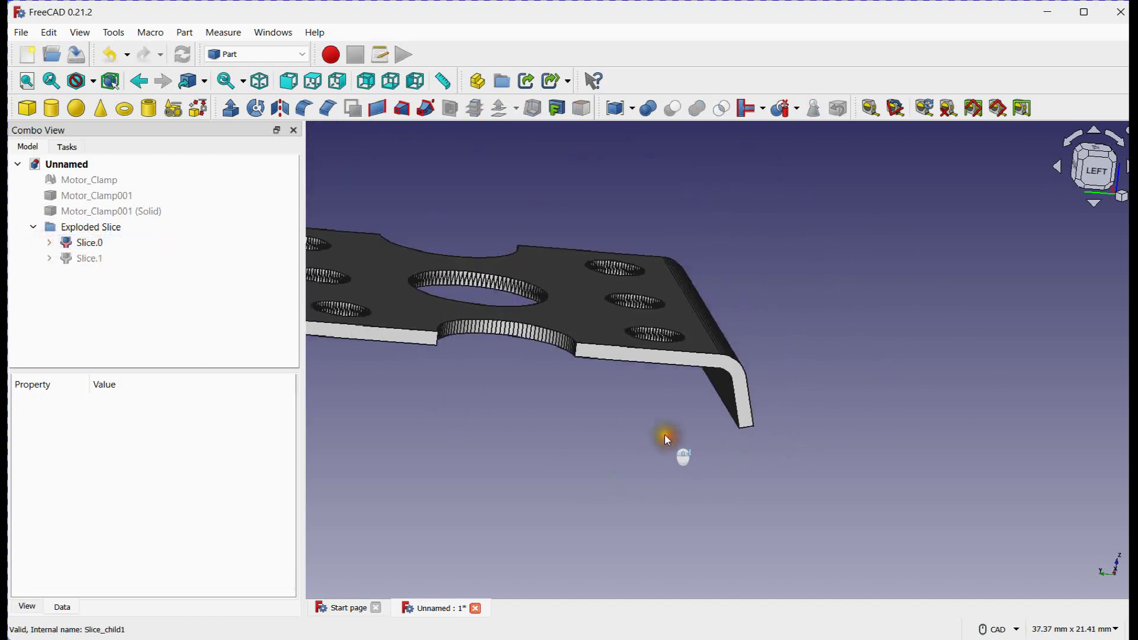
middle_click_drag(766, 476, 711, 366)
middle_click_drag(908, 437, 859, 372)
scroll(856, 351, "up", 3)
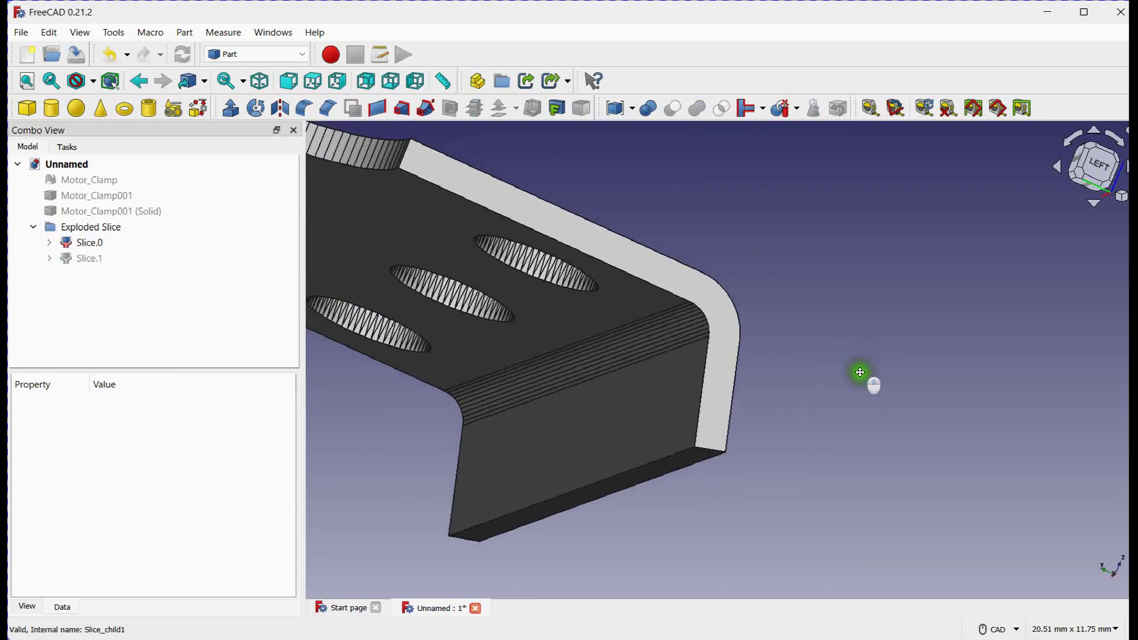
left_click(1094, 171)
scroll(630, 343, "up", 3)
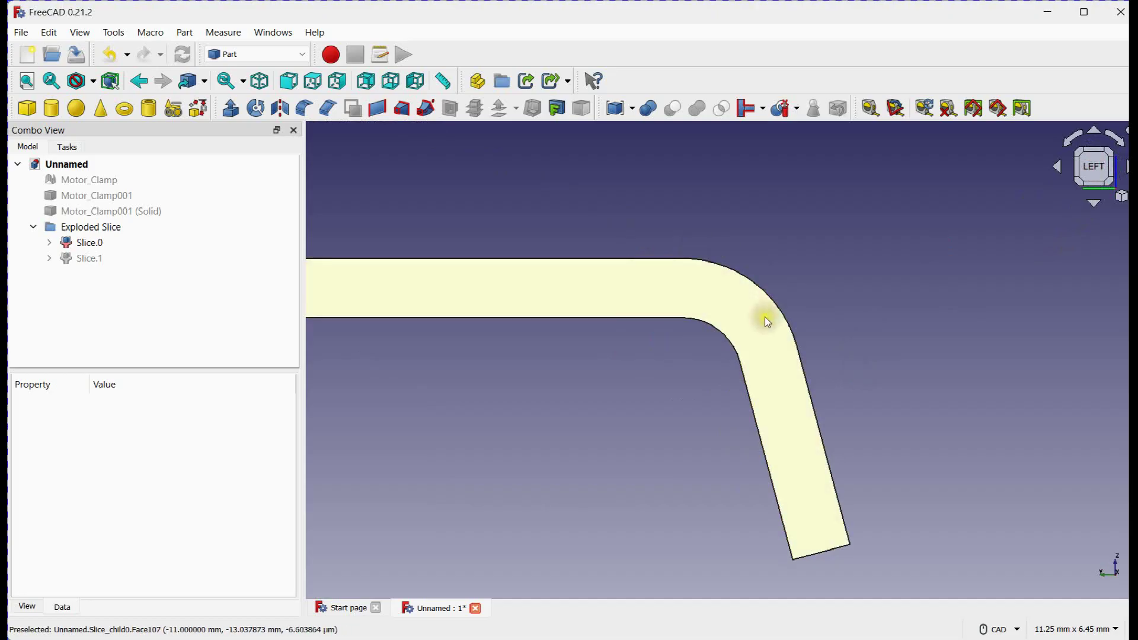
left_click(49, 32)
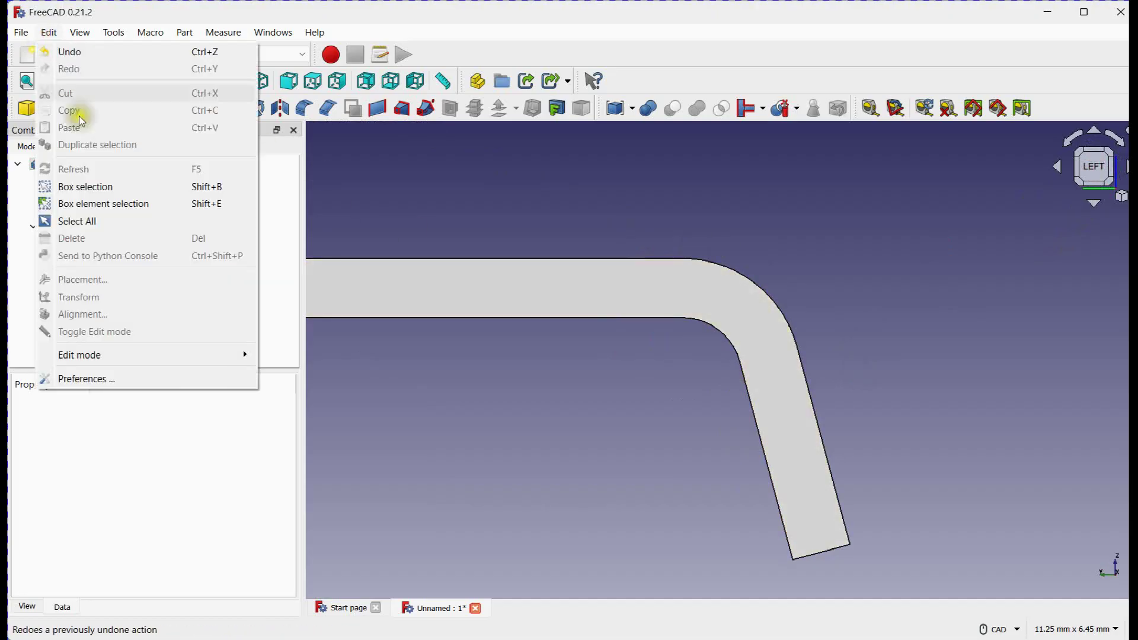
left_click(97, 204)
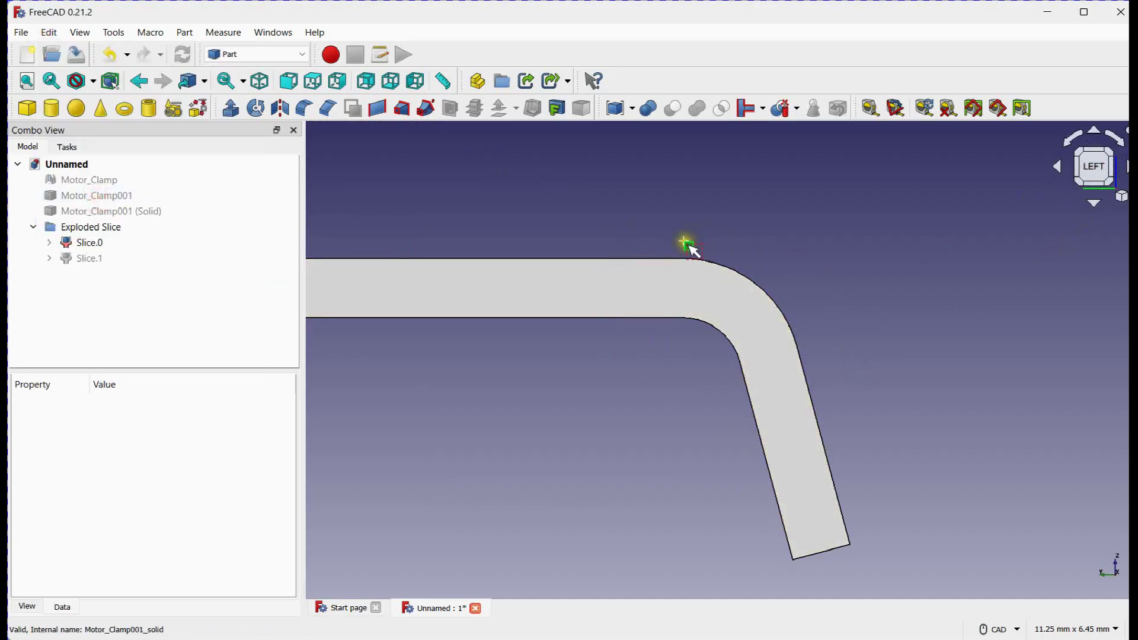
left_click_drag(684, 243, 803, 385)
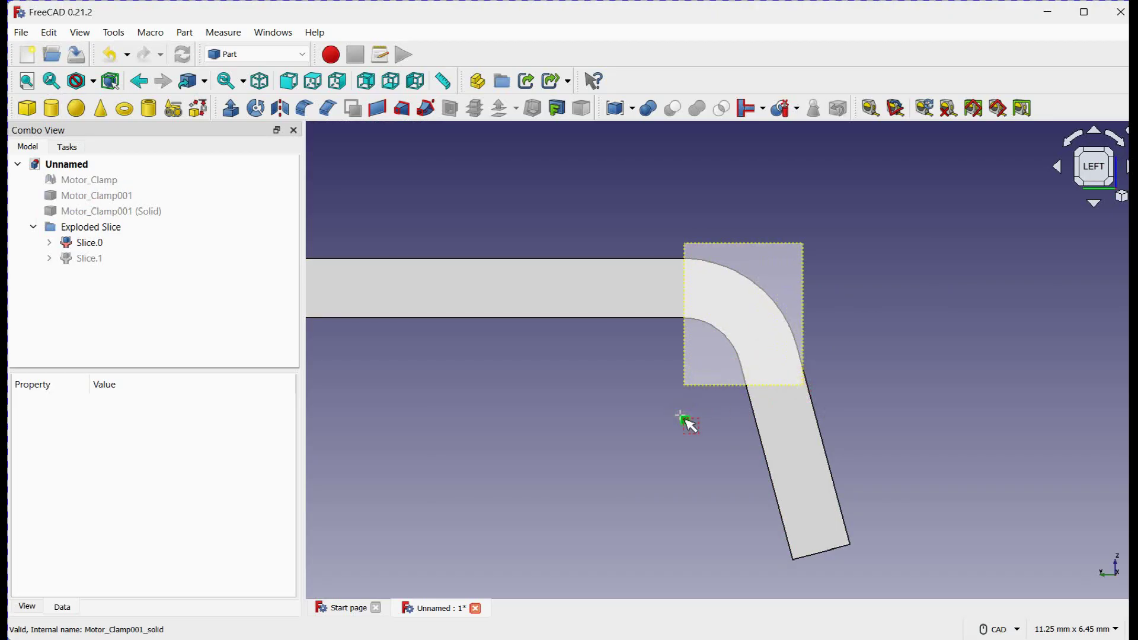
middle_click_drag(687, 422, 470, 473)
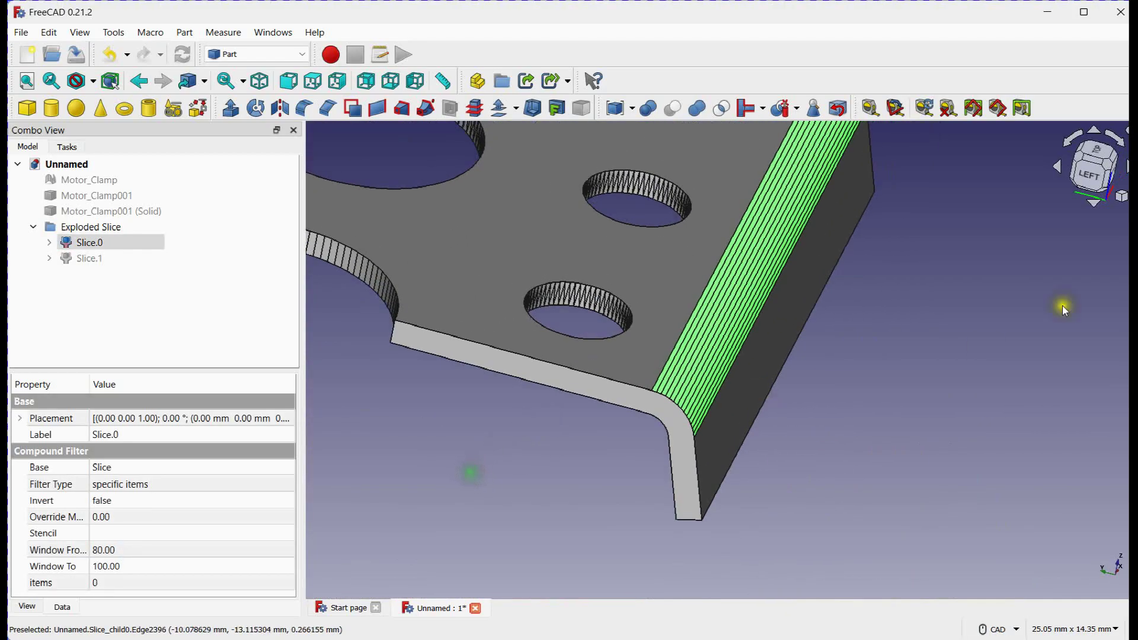
Remove the selected faceted bend faces from Slice.0 with the Defeaturing command.
left_click(837, 109)
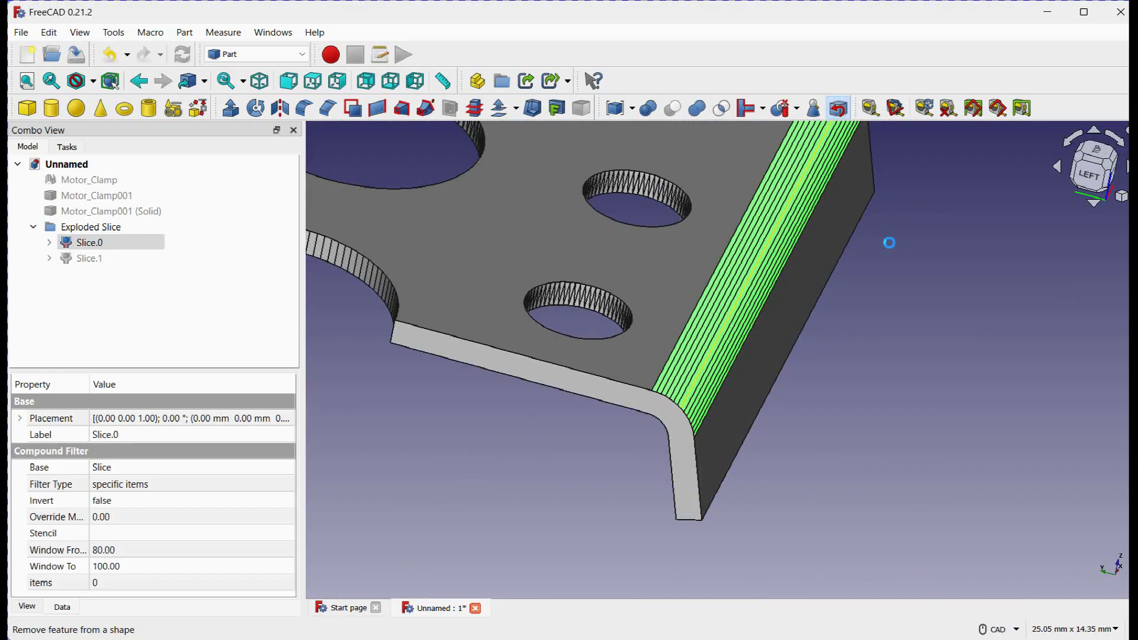
middle_click_drag(889, 287, 903, 321)
scroll(889, 427, "up", 6)
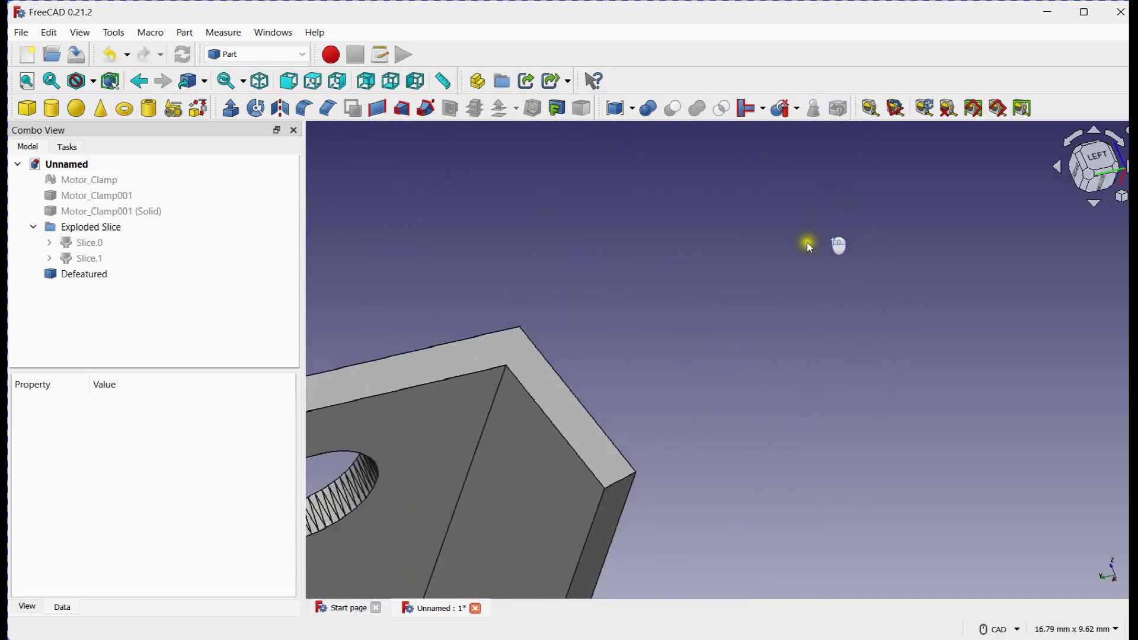
Fillet the inner and outer edges of the defeatured clamp's sharp bend with a constant radius of 1 mm.
left_click(503, 381)
scroll(504, 380, "down", 6)
middle_click_drag(701, 259, 699, 383)
scroll(699, 384, "up", 5)
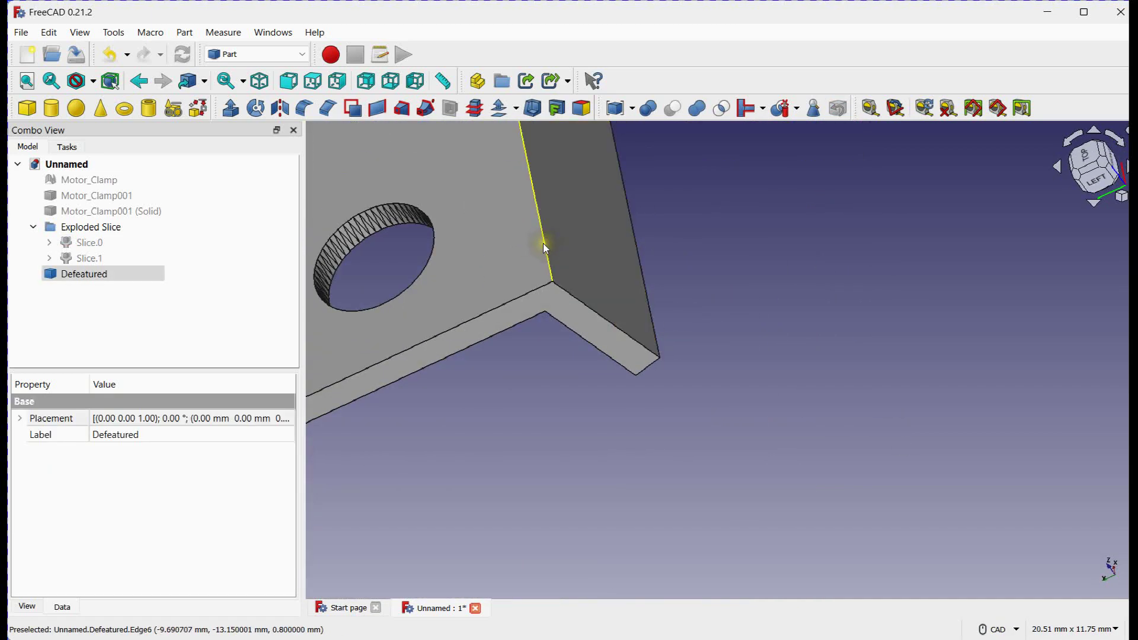
scroll(725, 304, "down", 9)
scroll(817, 383, "up", 3)
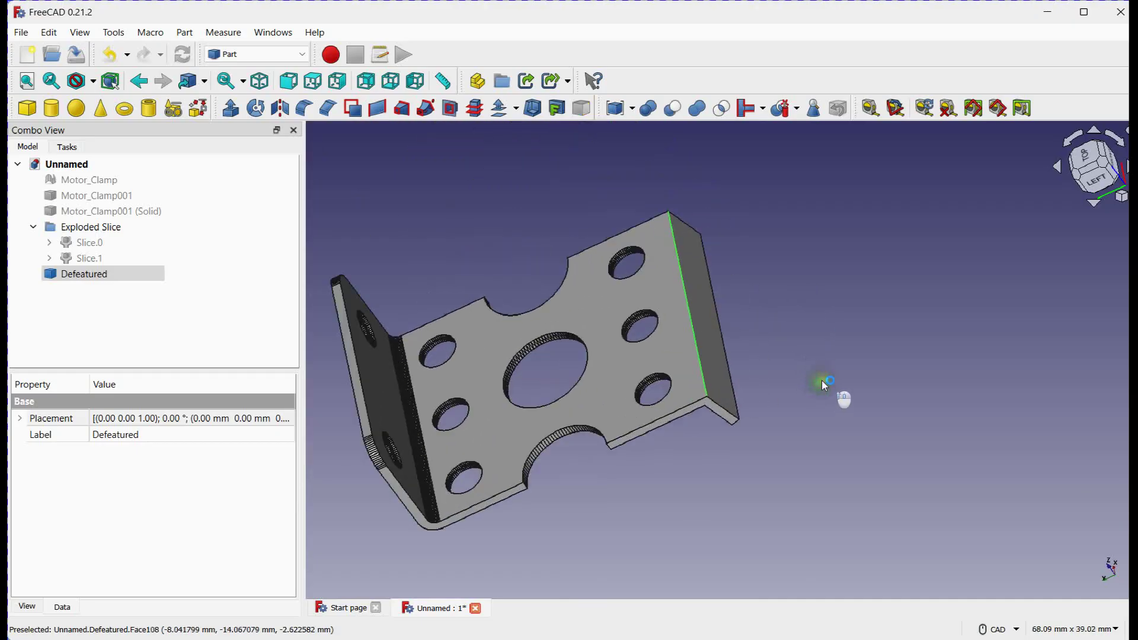
middle_click_drag(821, 382, 779, 311)
scroll(778, 311, "up", 3)
scroll(780, 316, "up", 1)
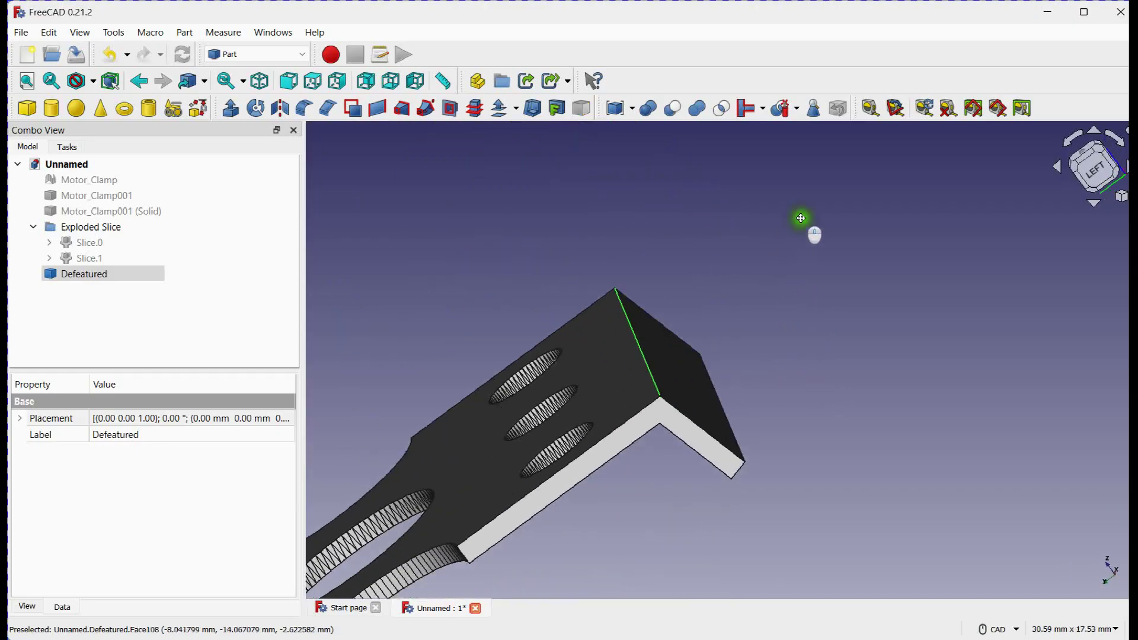
left_click(305, 110)
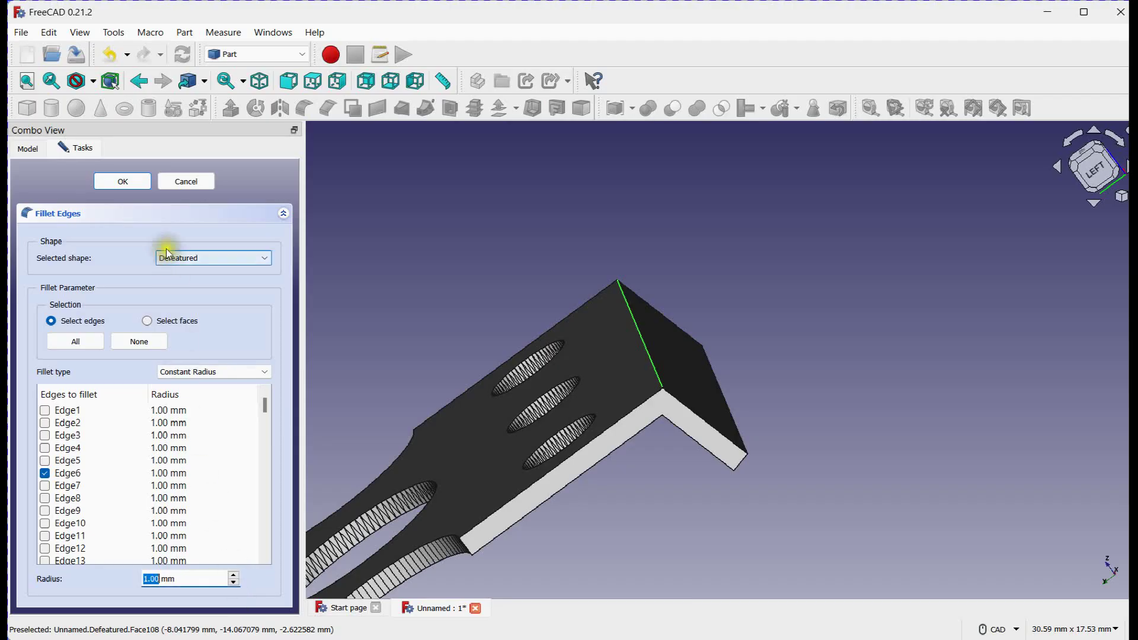
left_click(128, 182)
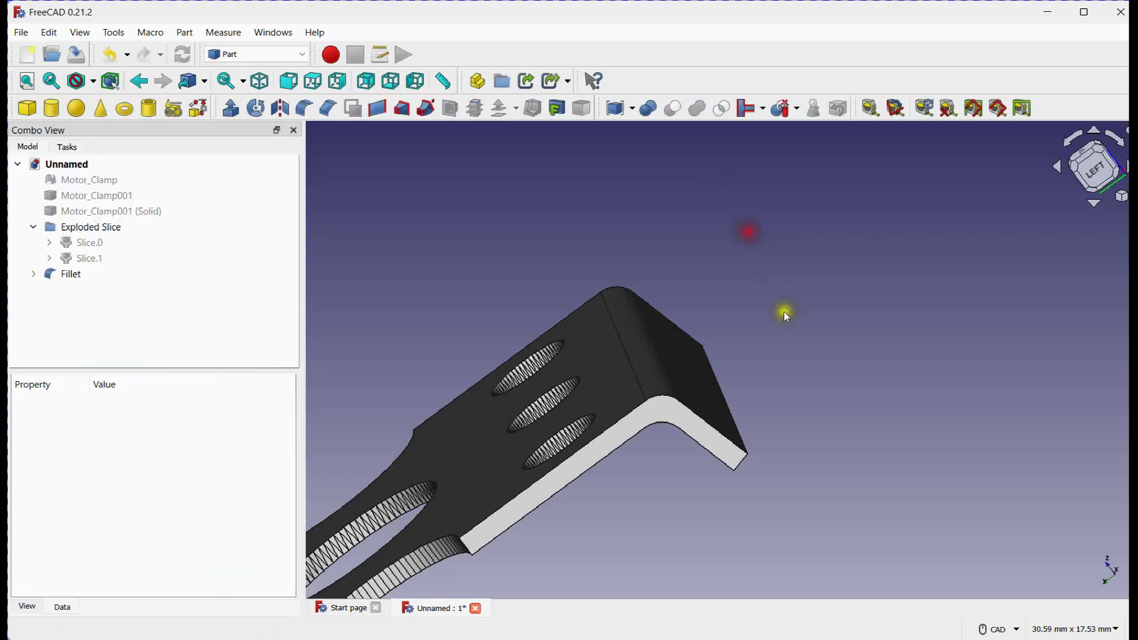
Select the two short corner edges at the free end of the shortened flange.
middle_click_drag(784, 312, 826, 326)
scroll(829, 435, "up", 9)
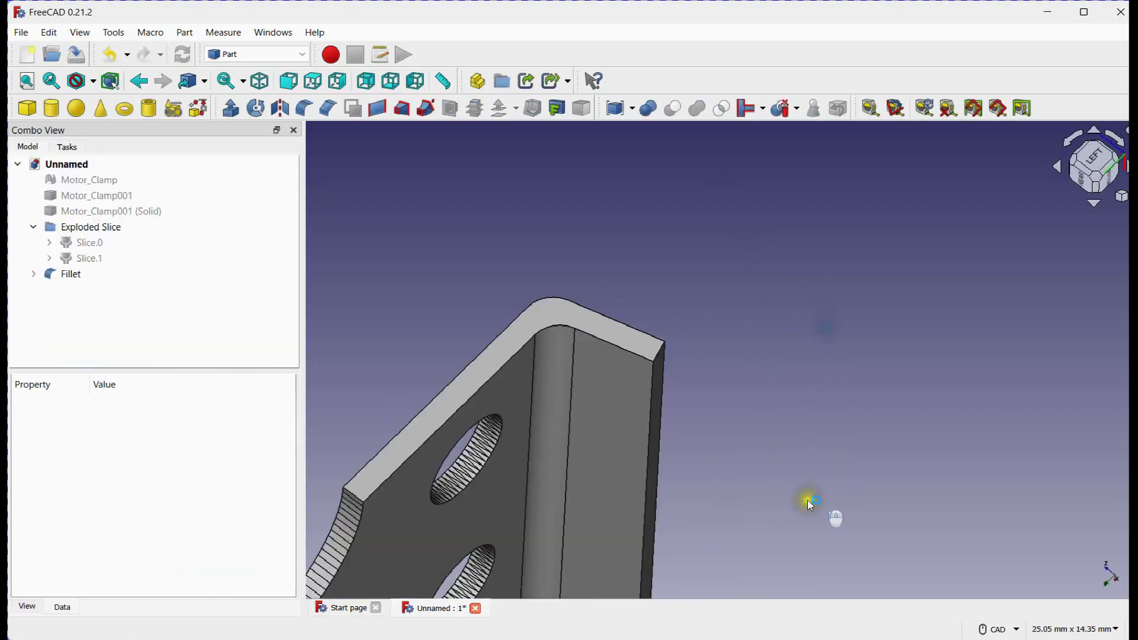
scroll(670, 219, "down", 4)
left_click(609, 159)
scroll(752, 326, "down", 5)
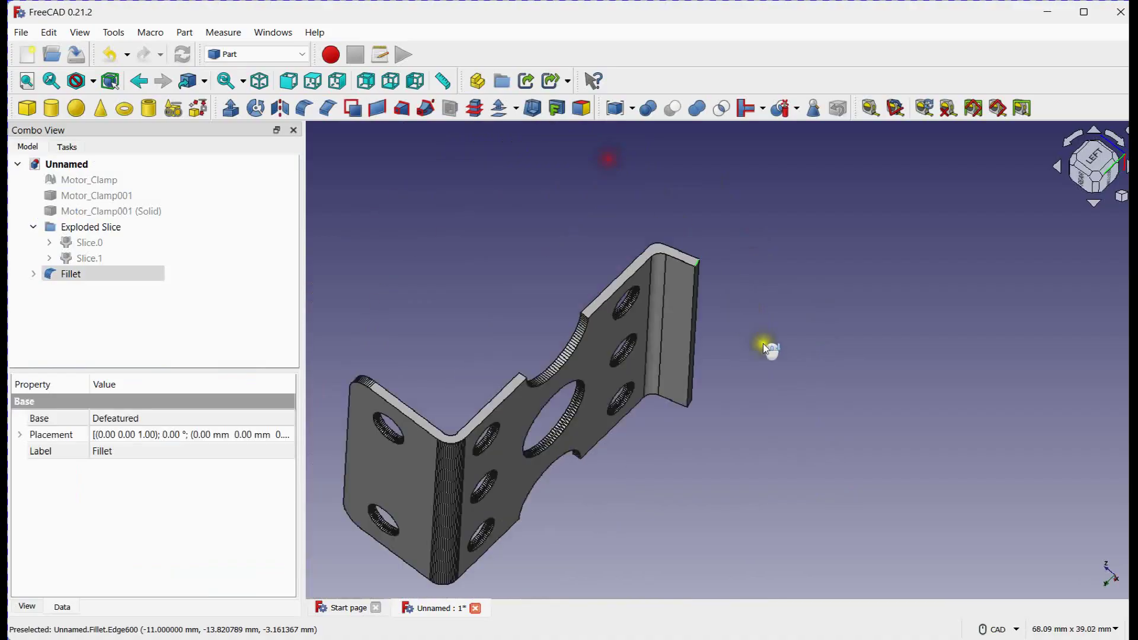
middle_click_drag(762, 343, 769, 294)
scroll(800, 438, "down", 1)
middle_click_drag(807, 465, 771, 234)
scroll(781, 368, "up", 4)
scroll(829, 385, "up", 4)
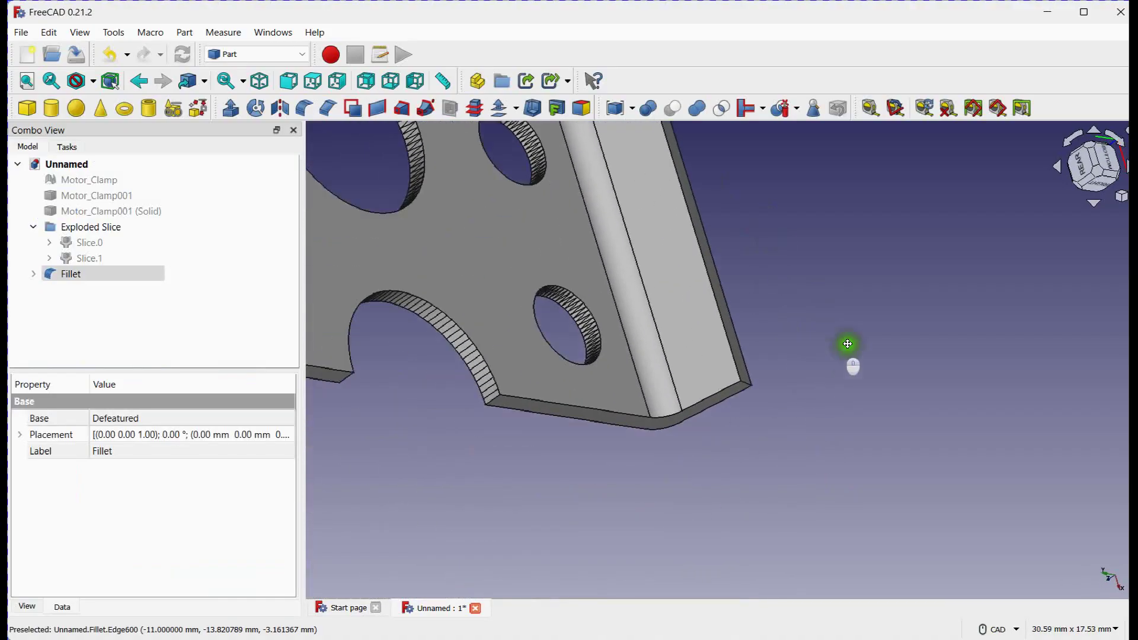
scroll(684, 403, "down", 4)
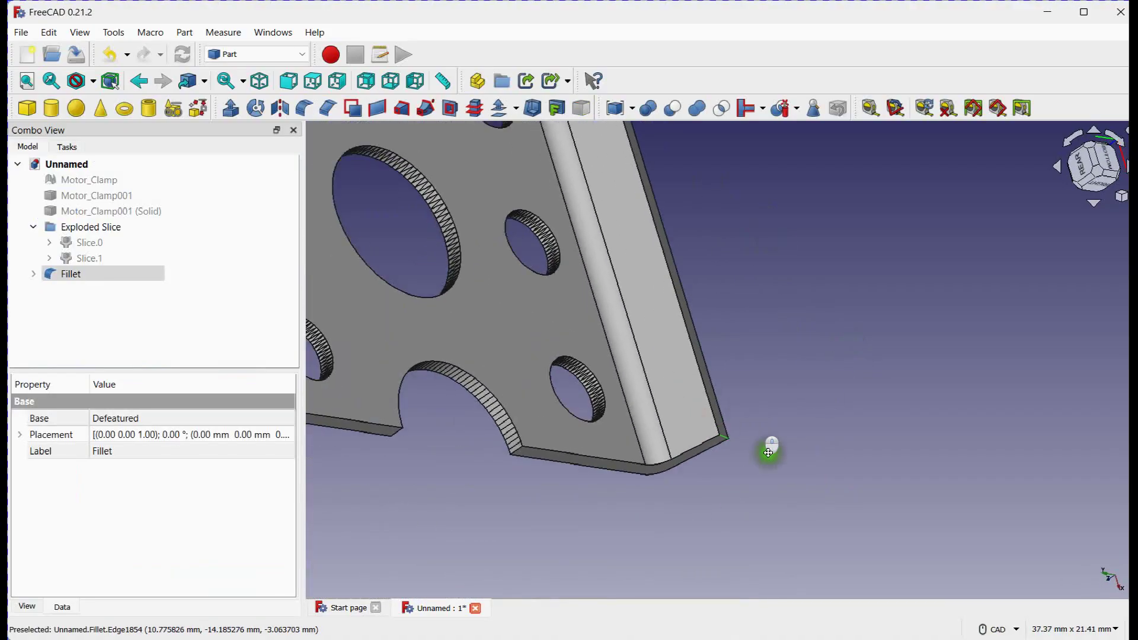
Chamfer the two selected flange corners with the Equal distance type, raising the length three increments above the default.
left_click(334, 116)
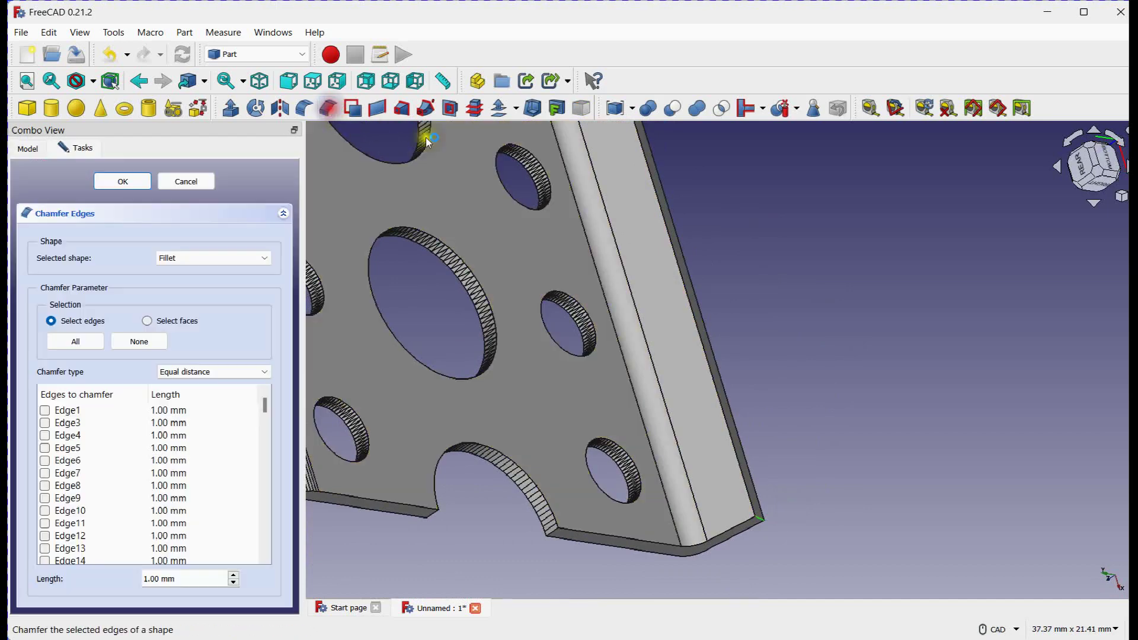
scroll(907, 400, "down", 5)
scroll(894, 386, "up", 3)
scroll(892, 386, "up", 2)
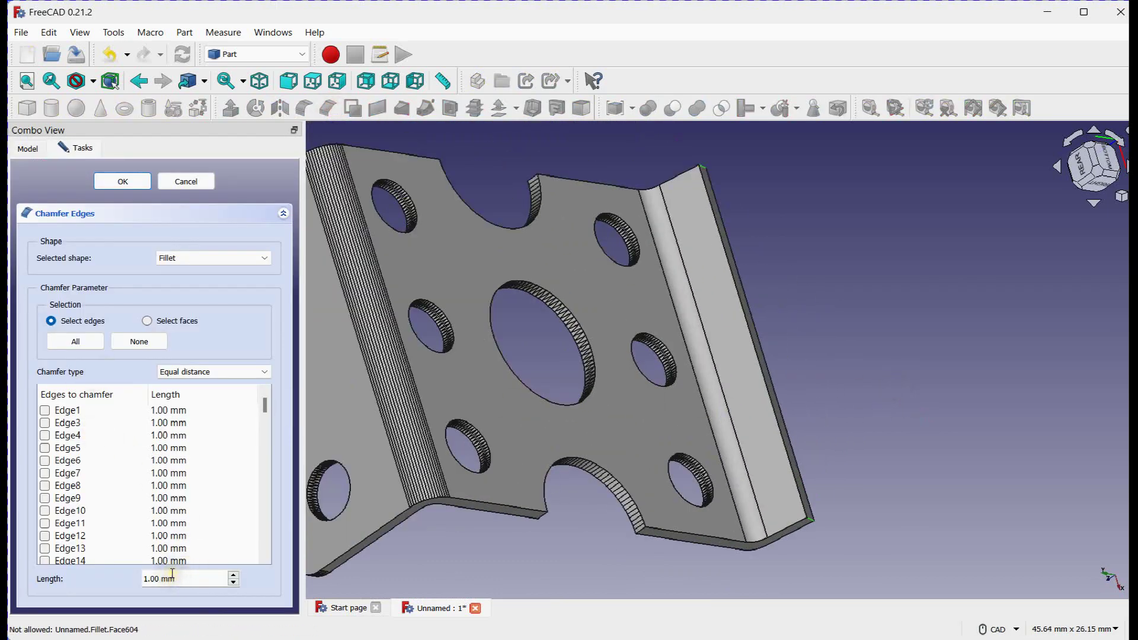
left_click(234, 575)
left_click(234, 575)
left_click(233, 575)
left_click(126, 184)
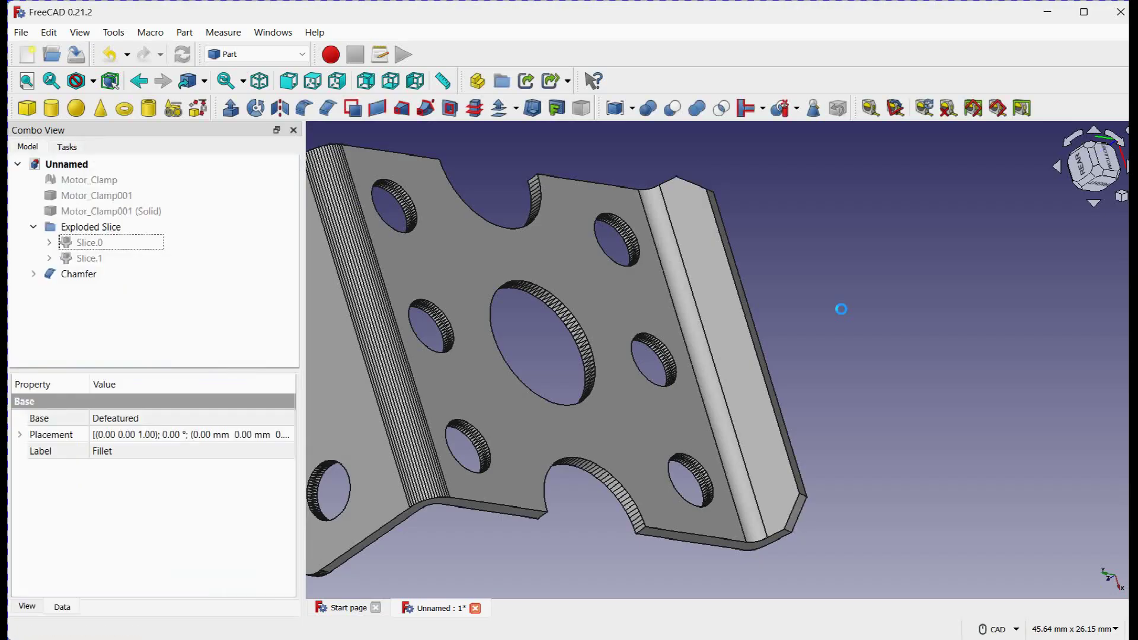
Edit the existing Chamfer on the two flange corners and set its length to 1 mm.
mouse_move(841, 307)
middle_mouse_down()
mouse_move(859, 325)
mouse_move(852, 266)
mouse_move(838, 318)
middle_mouse_up()
left_click(81, 282)
double_click(81, 282)
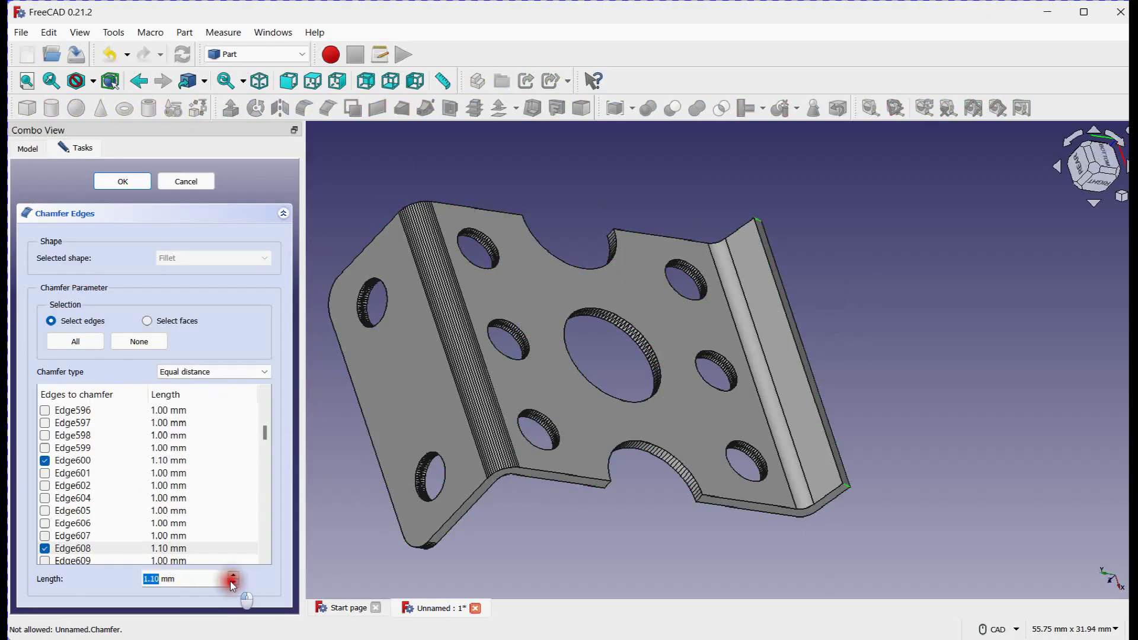
left_click(134, 188)
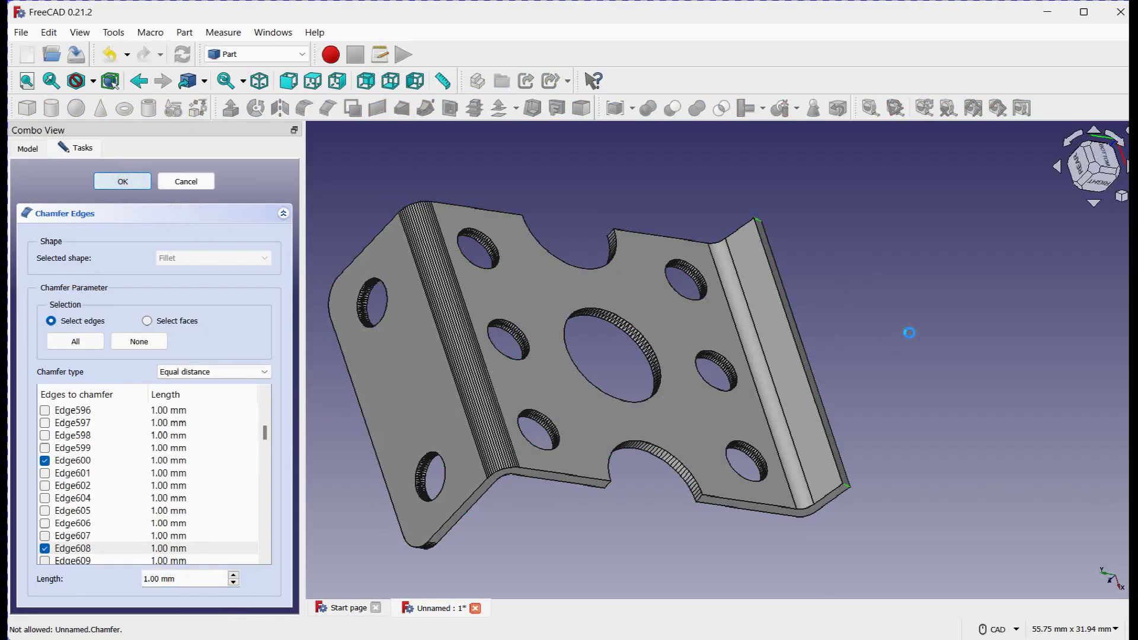
middle_click_drag(864, 515, 656, 538)
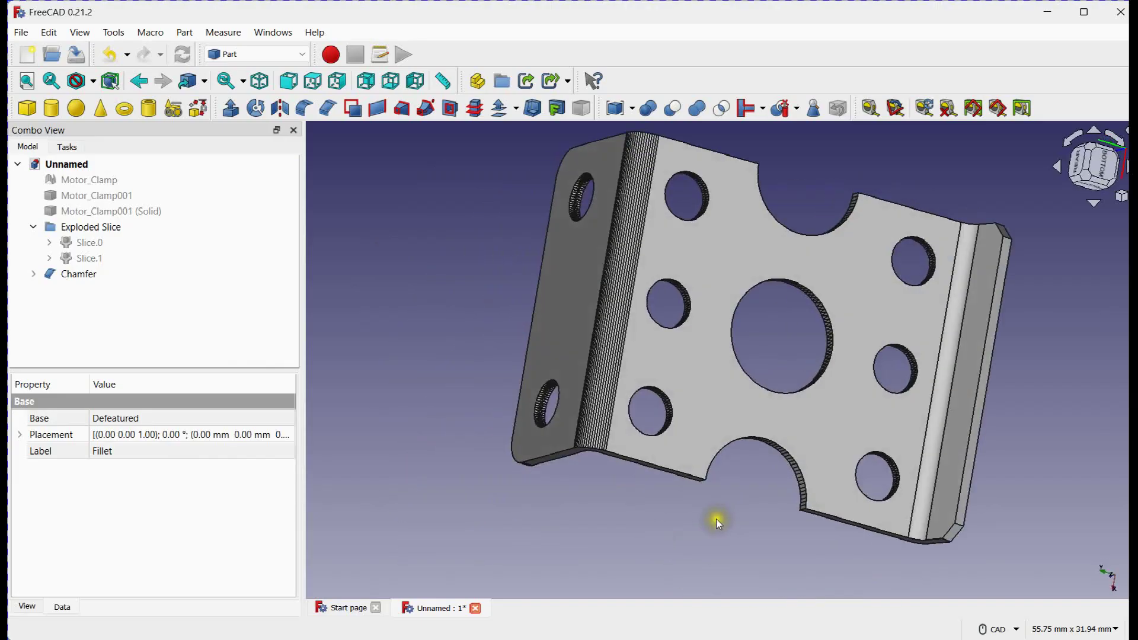
Box-select the faces of the plate's middle small hole beside the faceted bend and remove them with Defeaturing.
left_click(1105, 164)
scroll(1075, 285, "down", 2)
scroll(1073, 286, "up", 3)
scroll(1034, 309, "down", 1)
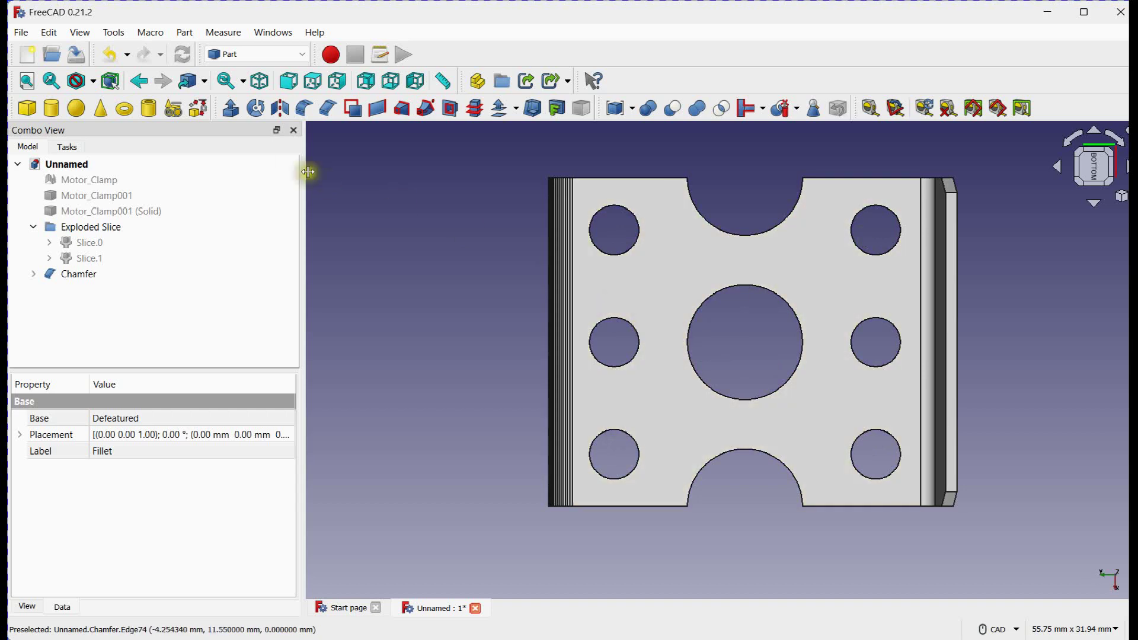
left_click(49, 32)
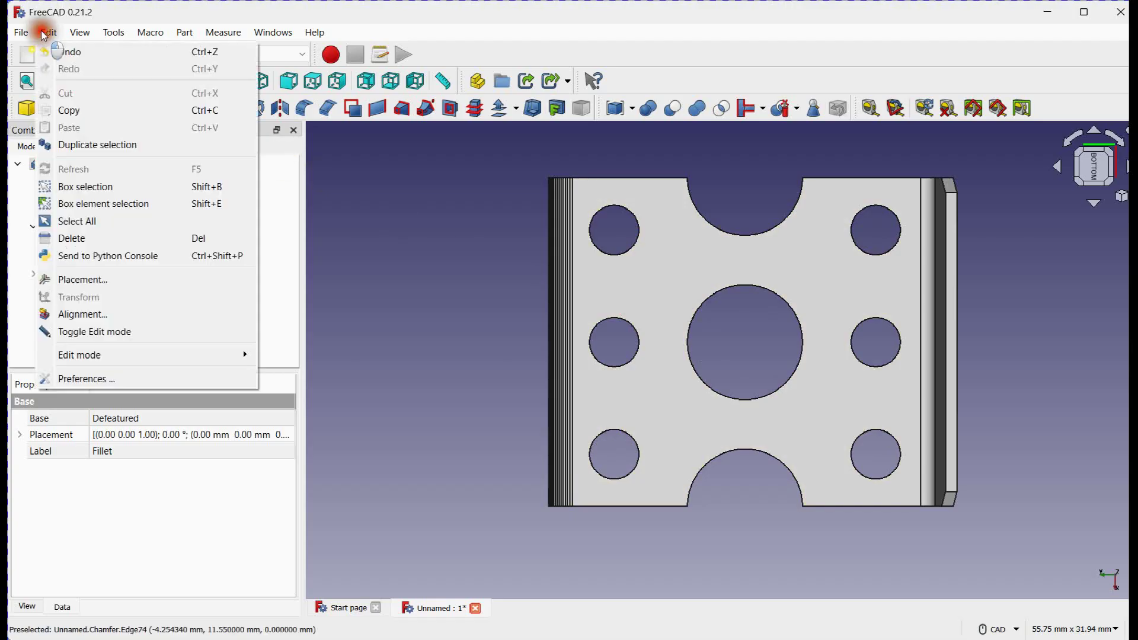
left_click(83, 204)
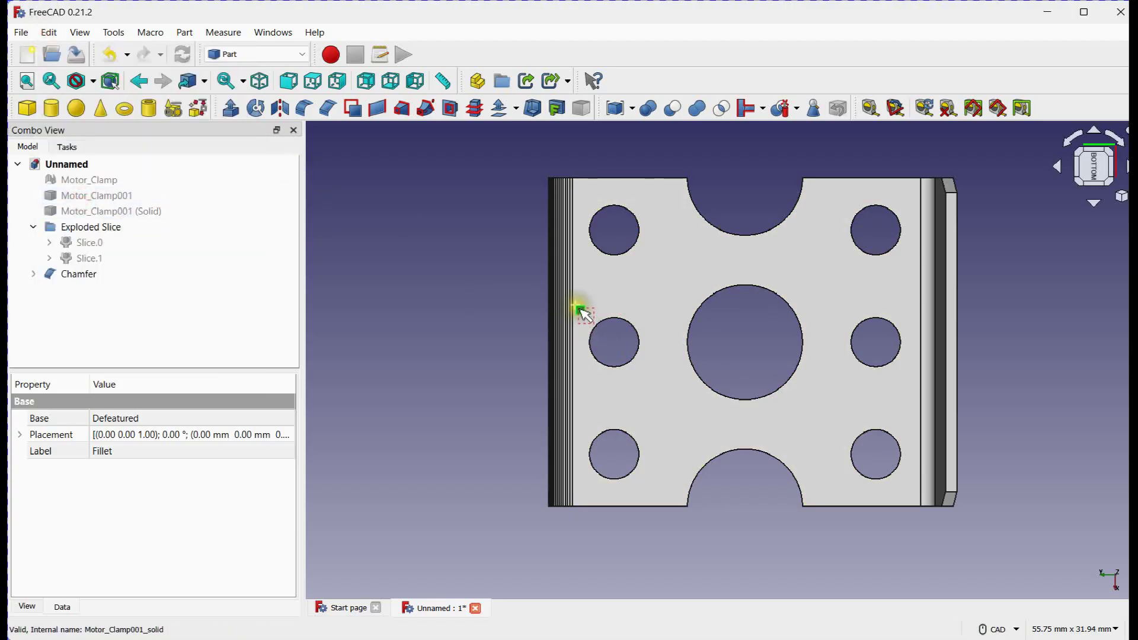
left_click_drag(578, 306, 661, 376)
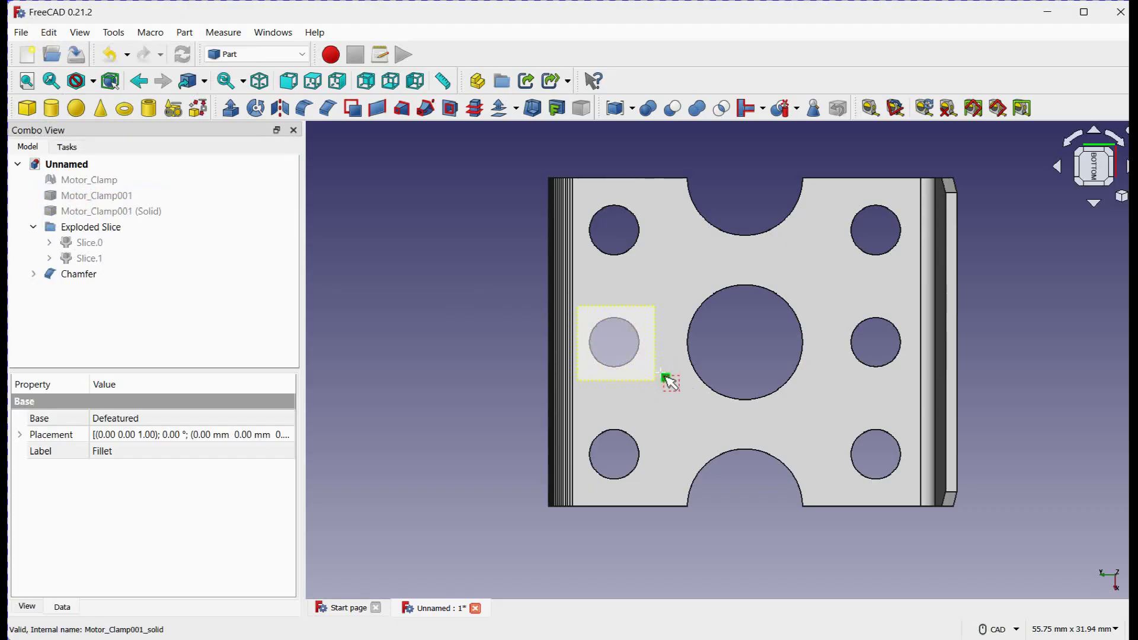
left_click_drag(661, 374, 662, 377)
middle_click_drag(662, 377, 632, 307)
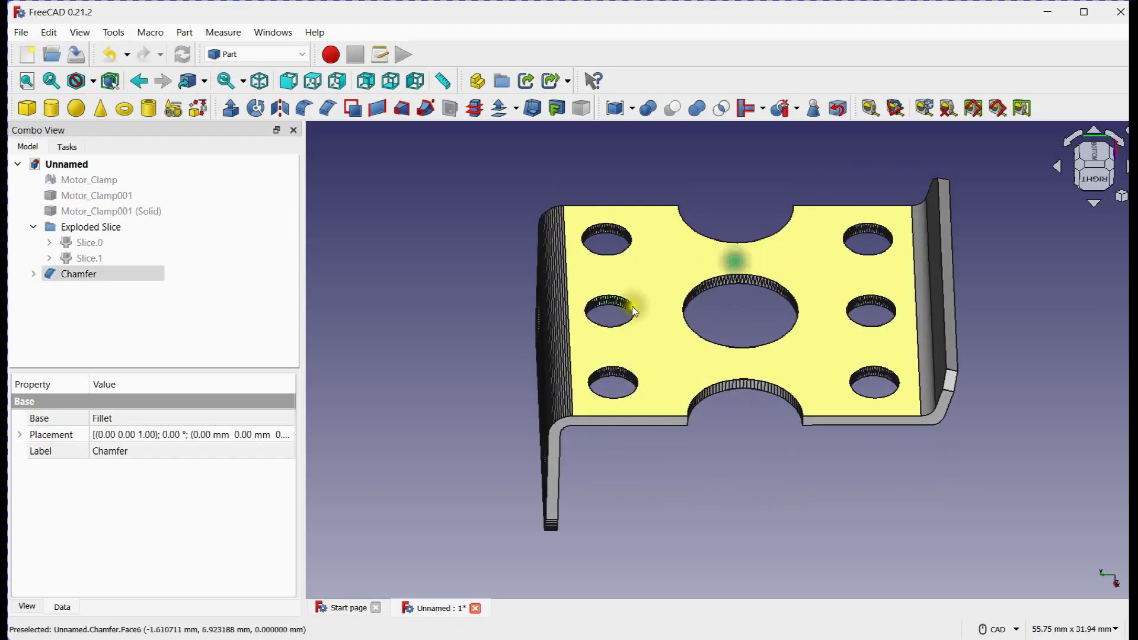
scroll(632, 307, "up", 5)
middle_click_drag(558, 301, 569, 386)
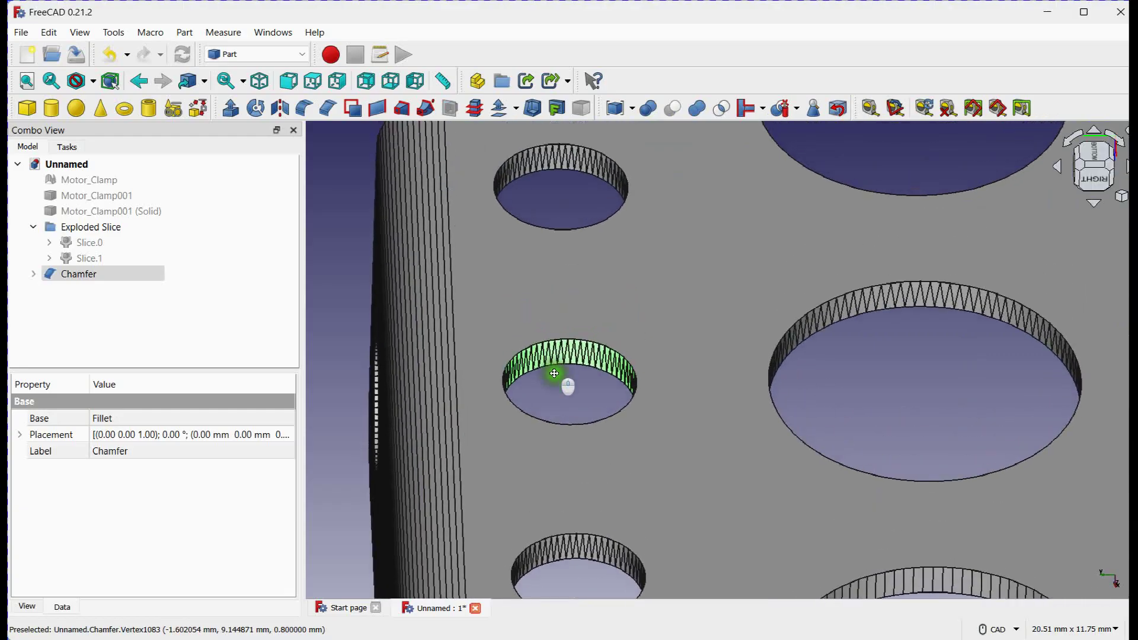
left_click(838, 108)
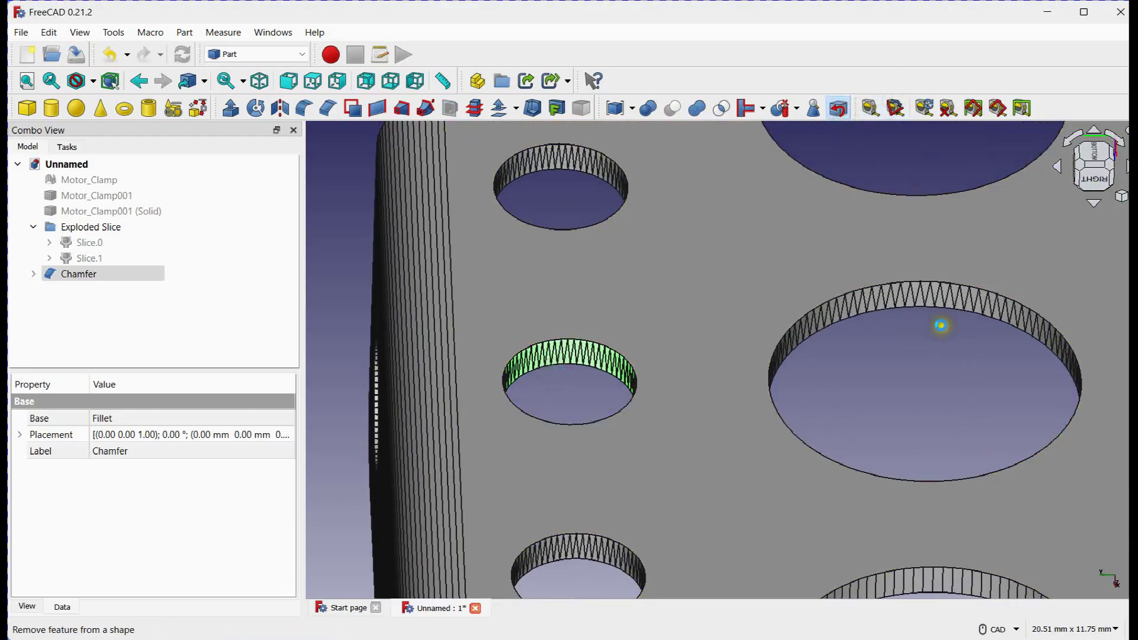
Box-select the middle small hole beside the chamfered flange in Defeatured001 and remove it with Defeaturing.
scroll(762, 320, "down", 4)
scroll(668, 332, "up", 5)
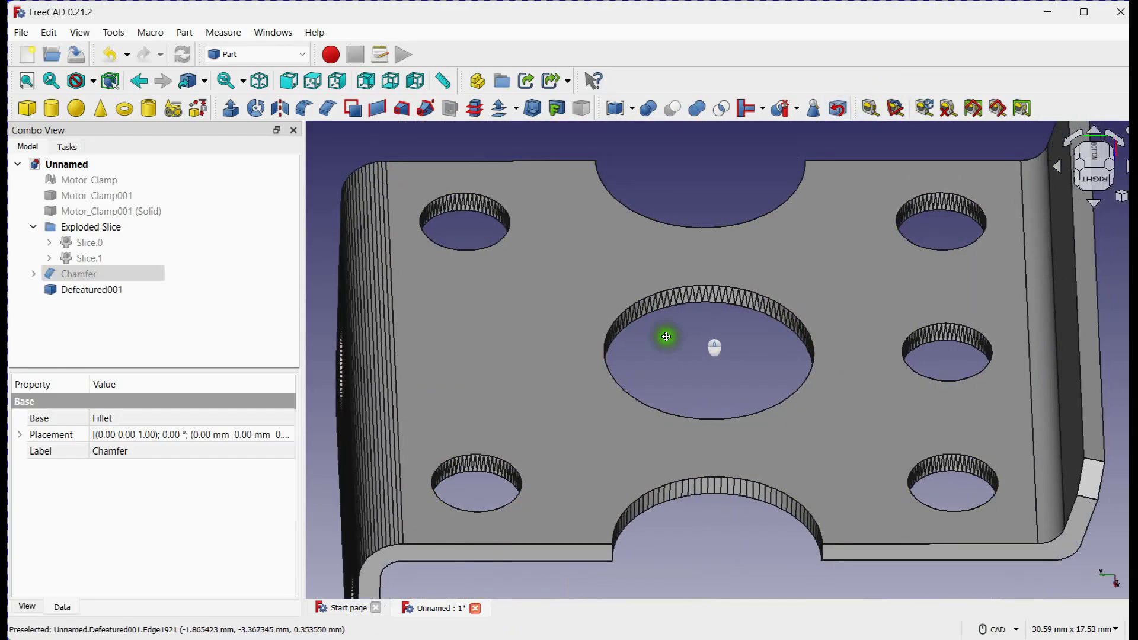
middle_click_drag(554, 339, 457, 340)
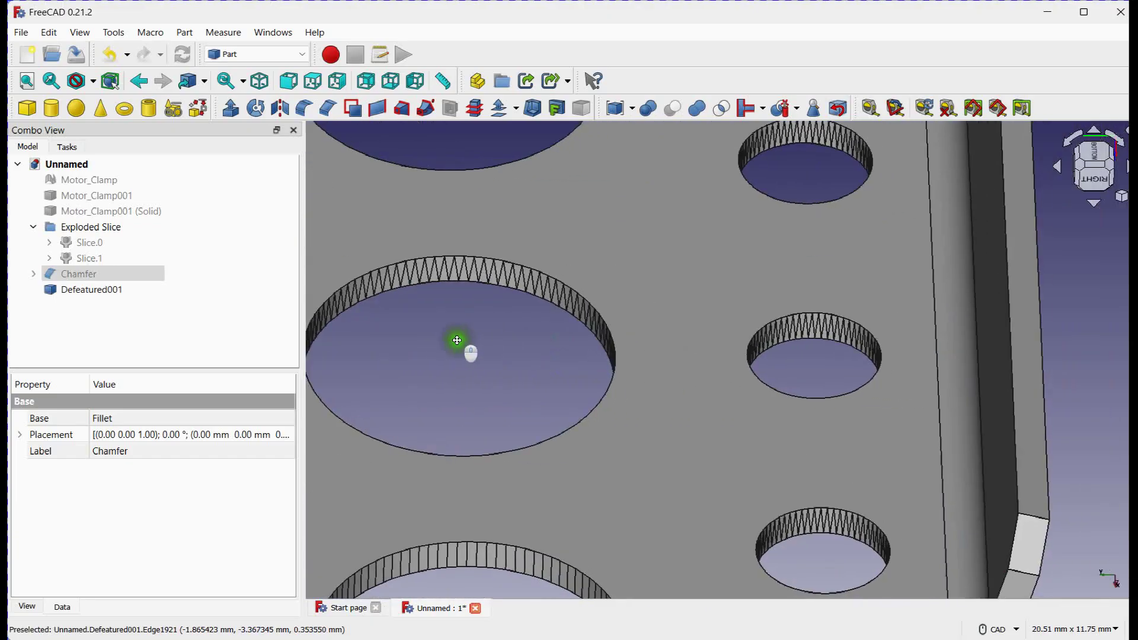
left_click(49, 32)
left_click(98, 204)
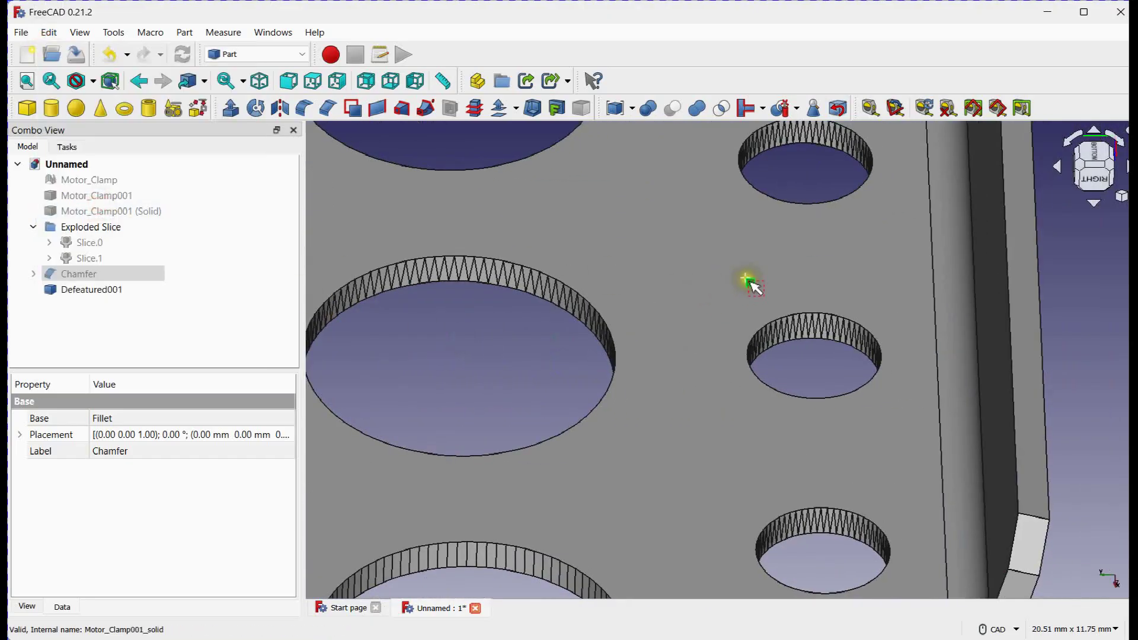
left_click_drag(727, 281, 903, 429)
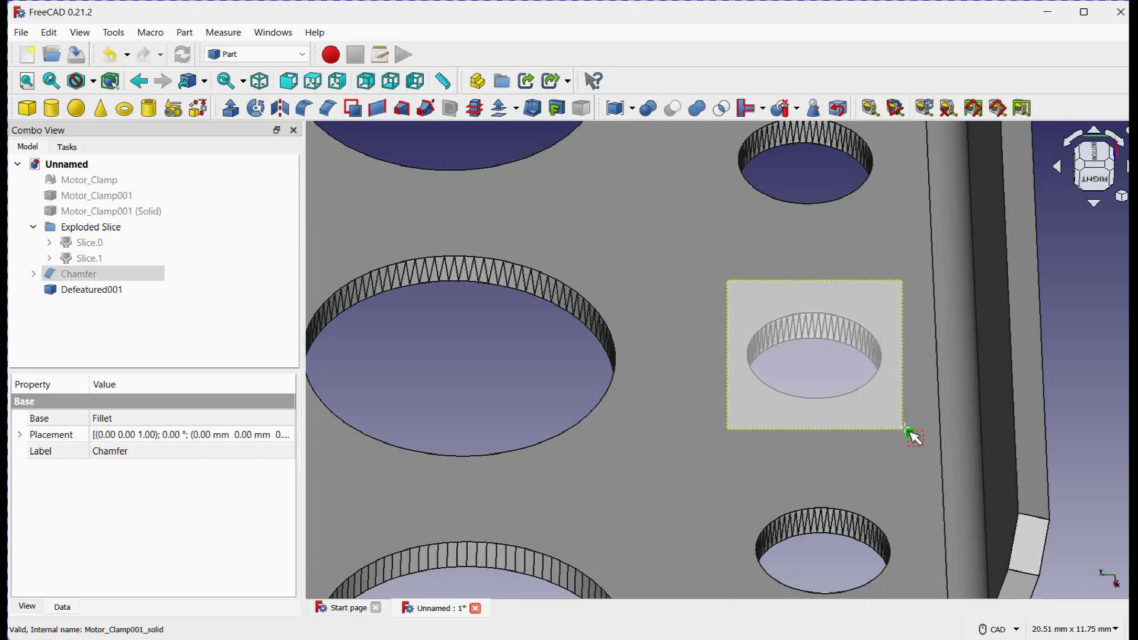
left_click_drag(909, 432, 911, 434)
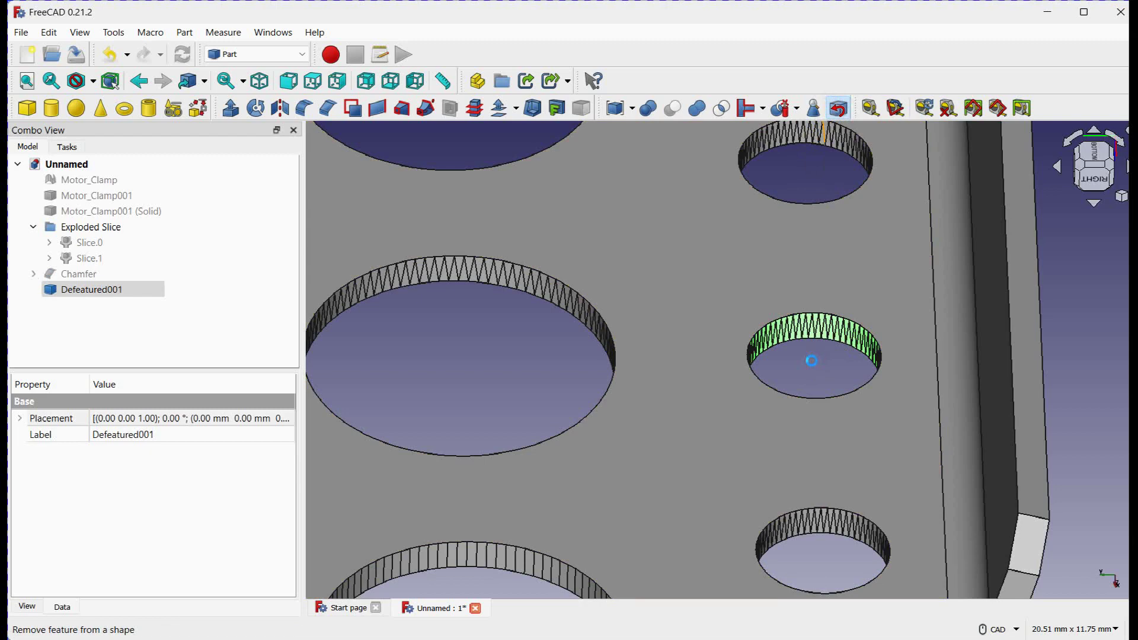
Box-select the semicircular notch faces on the plate's right-side edge in Defeatured002 and remove them with Defeaturing.
scroll(812, 361, "down", 6)
scroll(700, 462, "up", 2)
left_click(1094, 153)
scroll(709, 501, "down", 2)
middle_click_drag(709, 501, 651, 468)
scroll(641, 479, "up", 1)
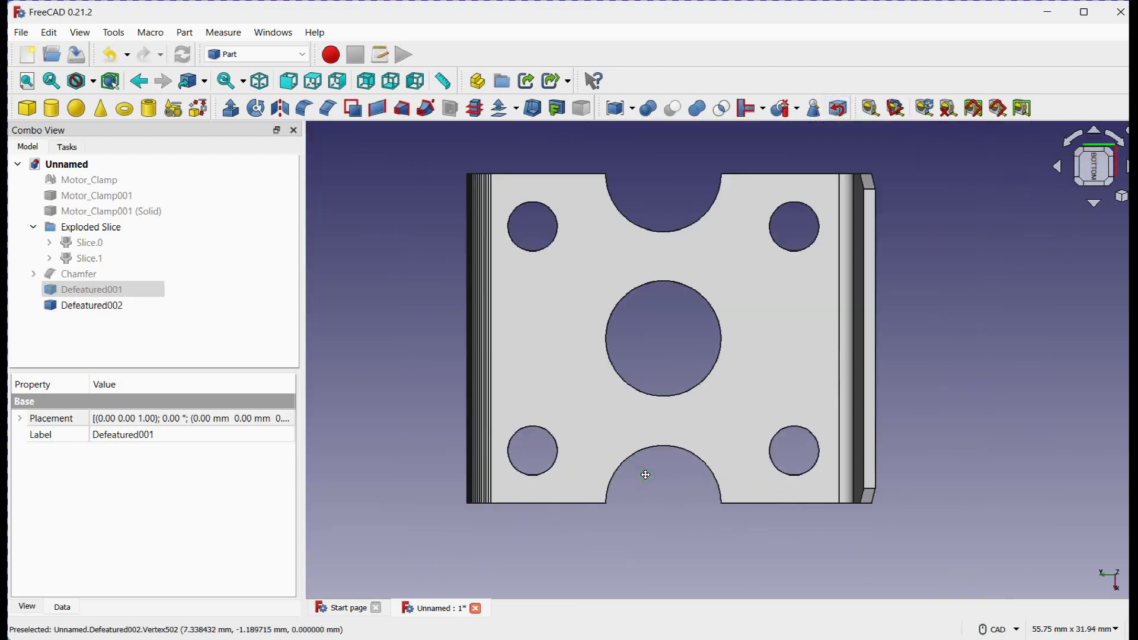
left_click(49, 32)
left_click(107, 192)
left_click_drag(579, 416, 744, 527)
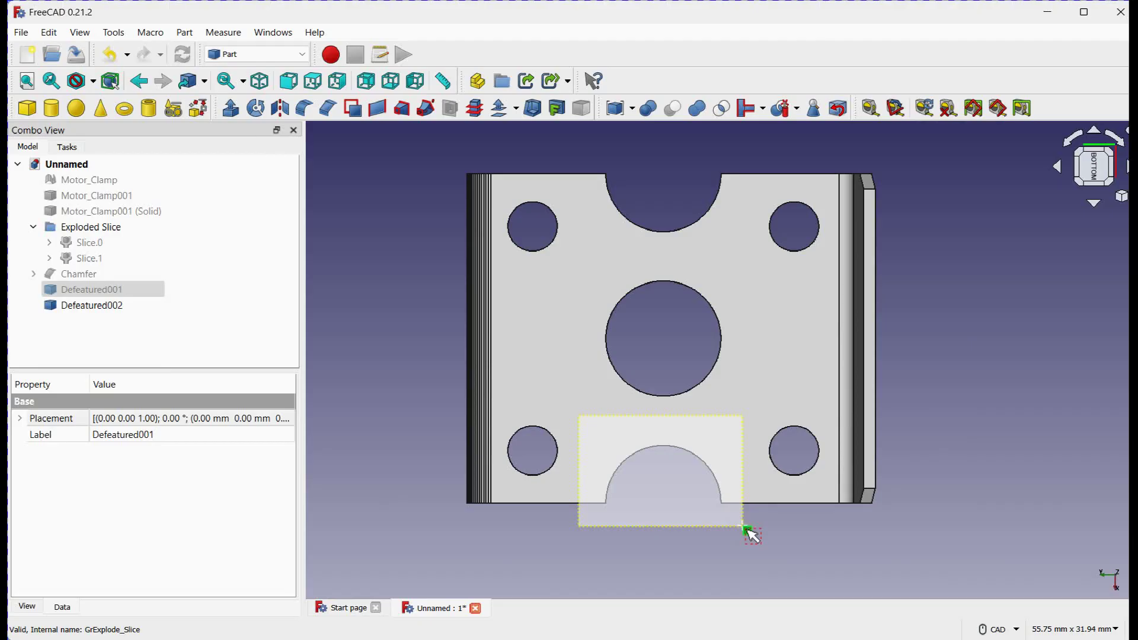
left_click_drag(744, 527, 744, 527)
middle_click_drag(684, 498, 604, 424)
scroll(657, 460, "up", 6)
left_click(838, 108)
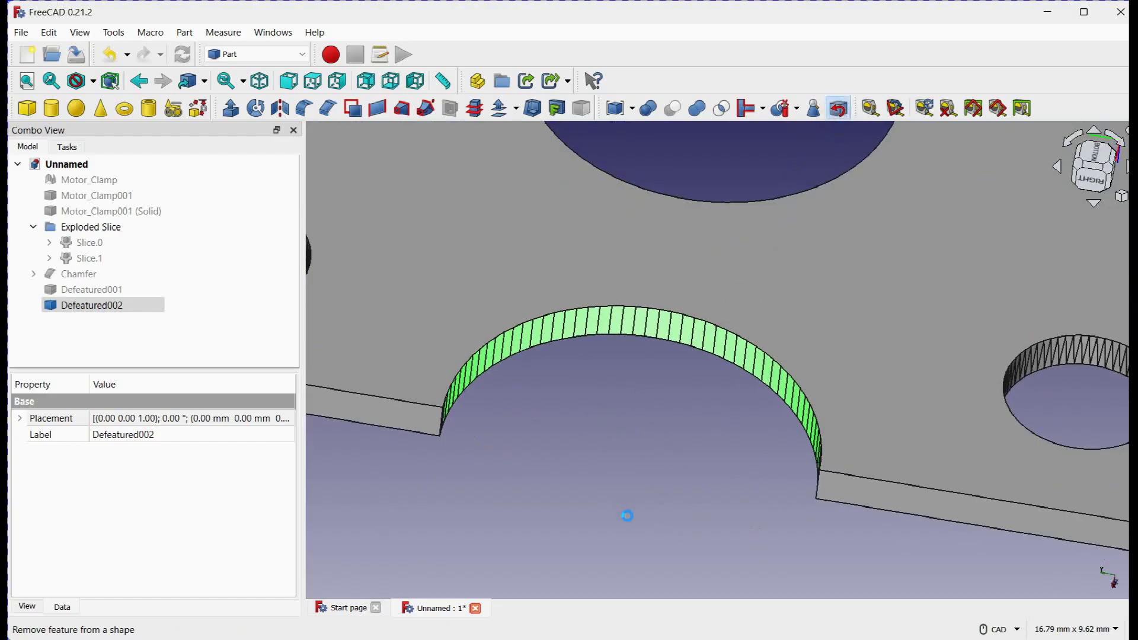
Box-select the semicircular notch faces on the plate's left-side edge in Defeatured003 and remove them with Defeaturing.
scroll(627, 516, "down", 7)
left_click(1095, 155)
scroll(624, 384, "up", 5)
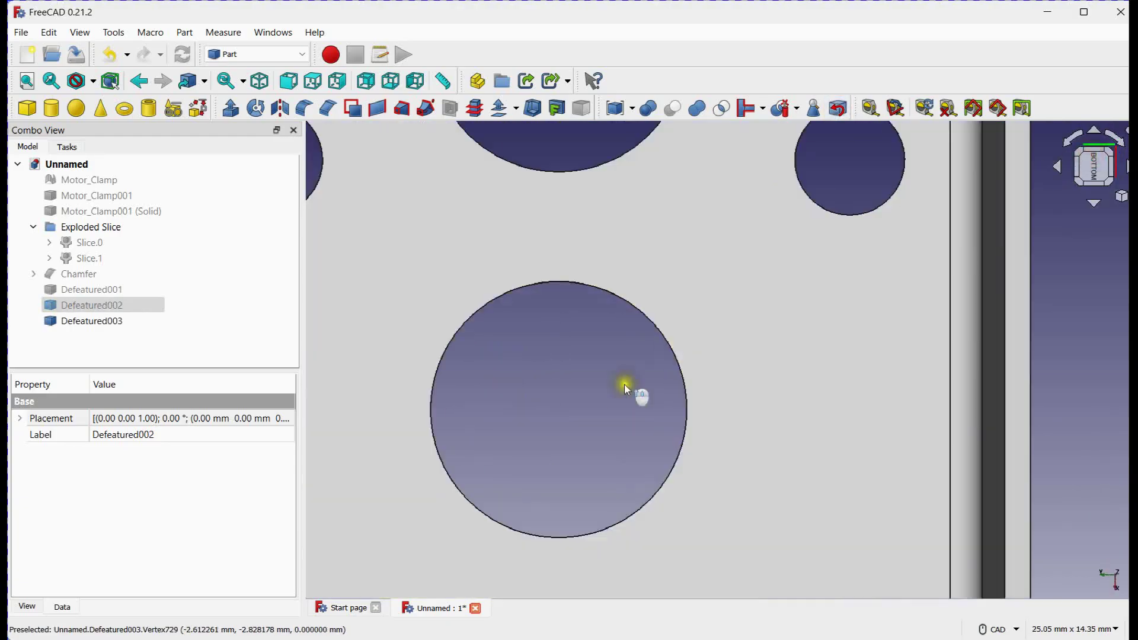
middle_click_drag(624, 384, 717, 567)
left_click(49, 33)
left_click(112, 204)
left_click_drag(492, 170, 728, 272)
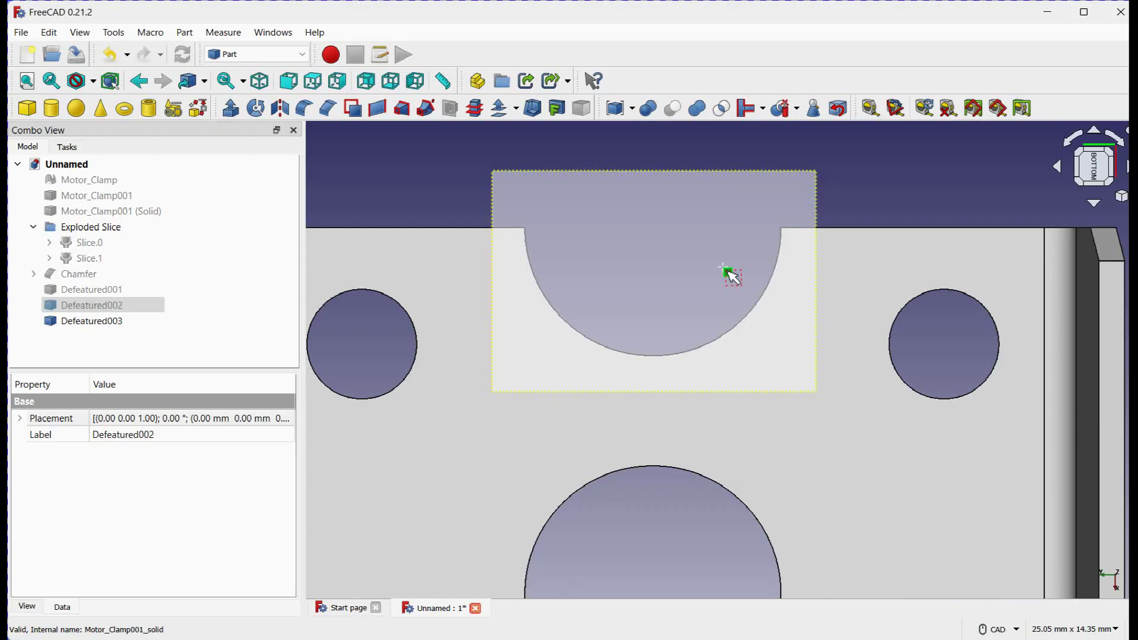
middle_click_drag(726, 270, 746, 450)
scroll(681, 222, "up", 1)
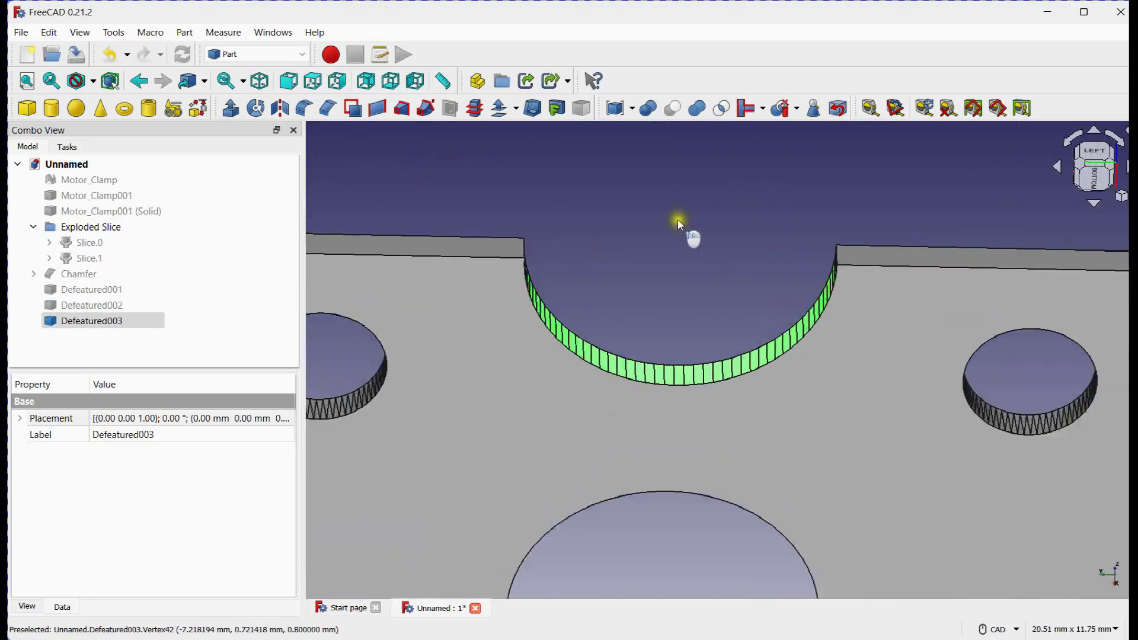
scroll(681, 222, "up", 1)
left_click(838, 108)
Box-select the faceted rounded corner at the upright flange's upper left in Defeatured004 and remove it with Defeaturing.
scroll(771, 230, "down", 6)
middle_click_drag(771, 284, 613, 472)
scroll(613, 472, "up", 3)
scroll(482, 419, "down", 5)
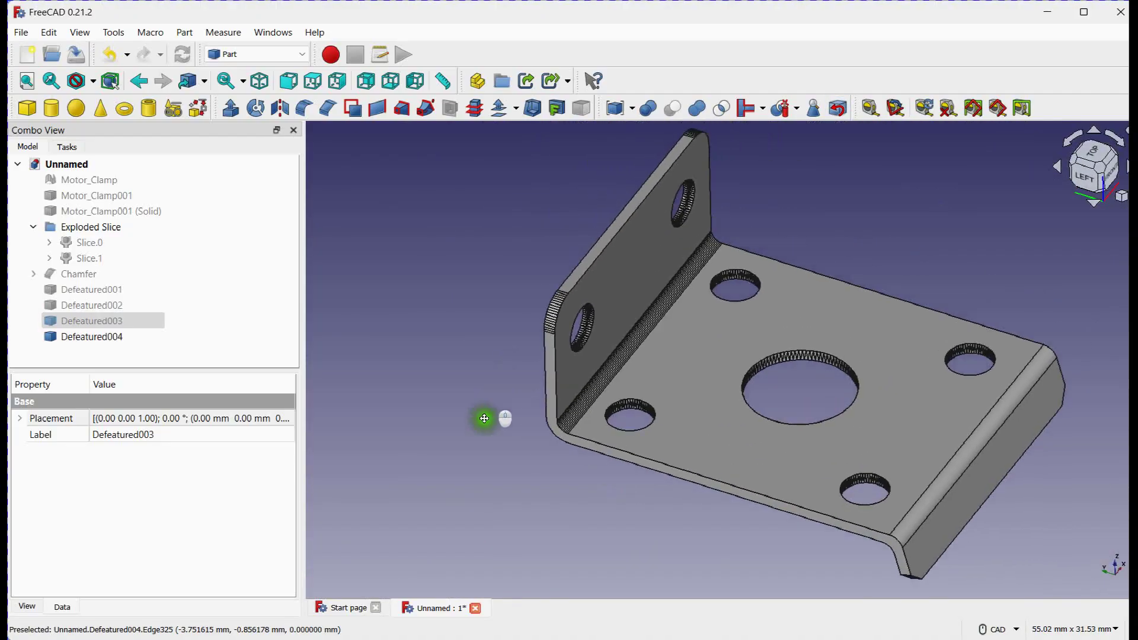
scroll(475, 436, "up", 4)
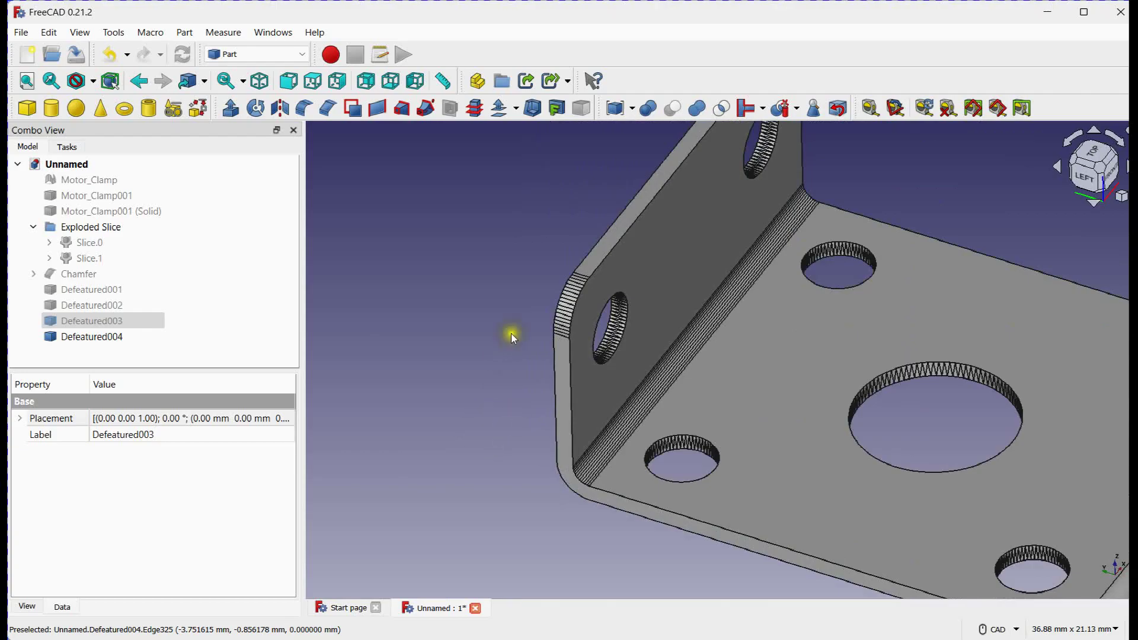
scroll(809, 209, "down", 3)
scroll(701, 300, "up", 4)
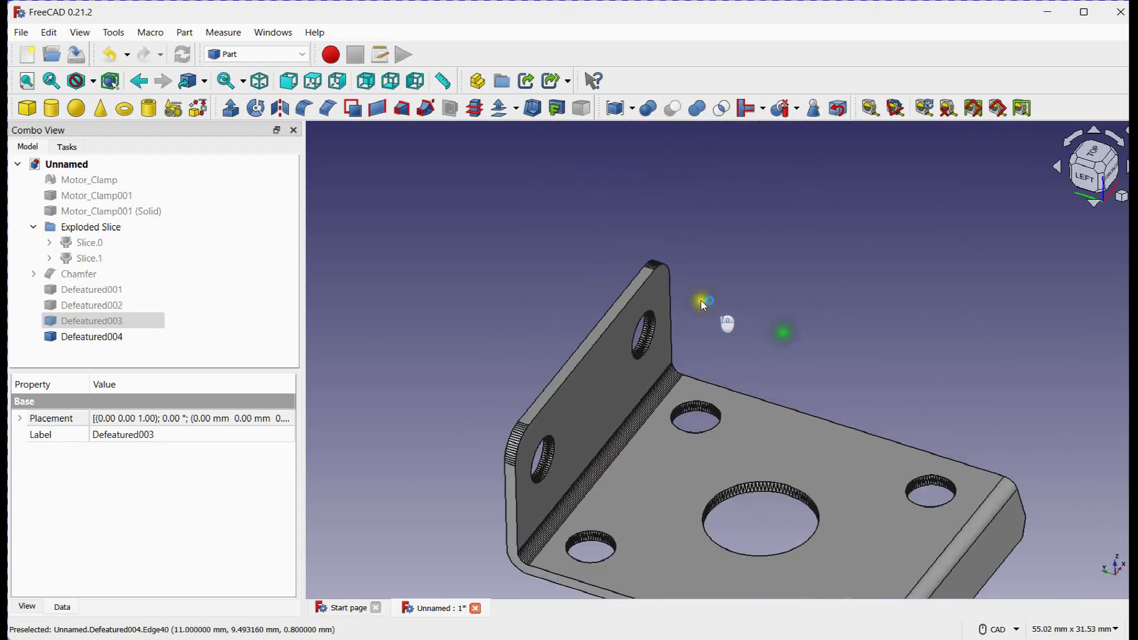
left_click(1109, 177)
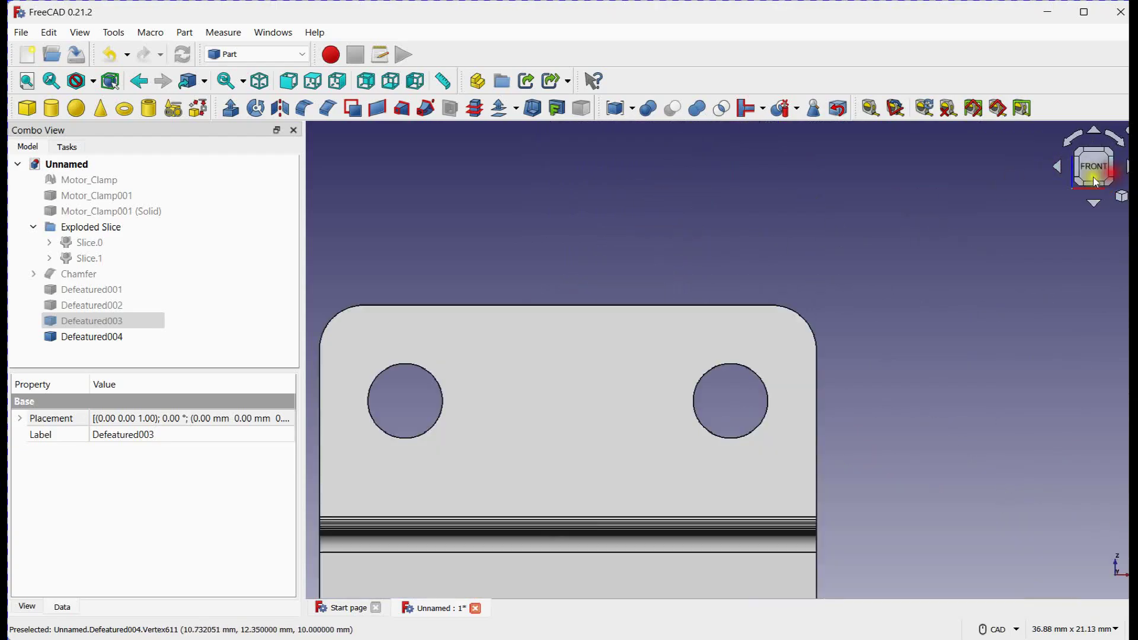
scroll(645, 231, "down", 1)
scroll(742, 214, "up", 3)
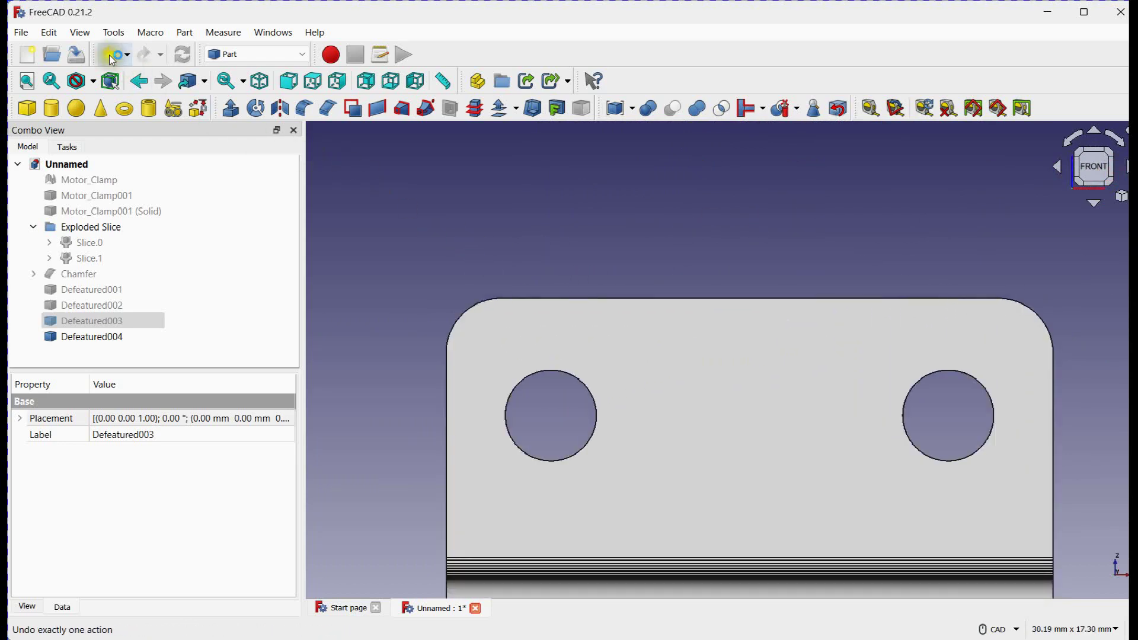
left_click(50, 34)
left_click(87, 208)
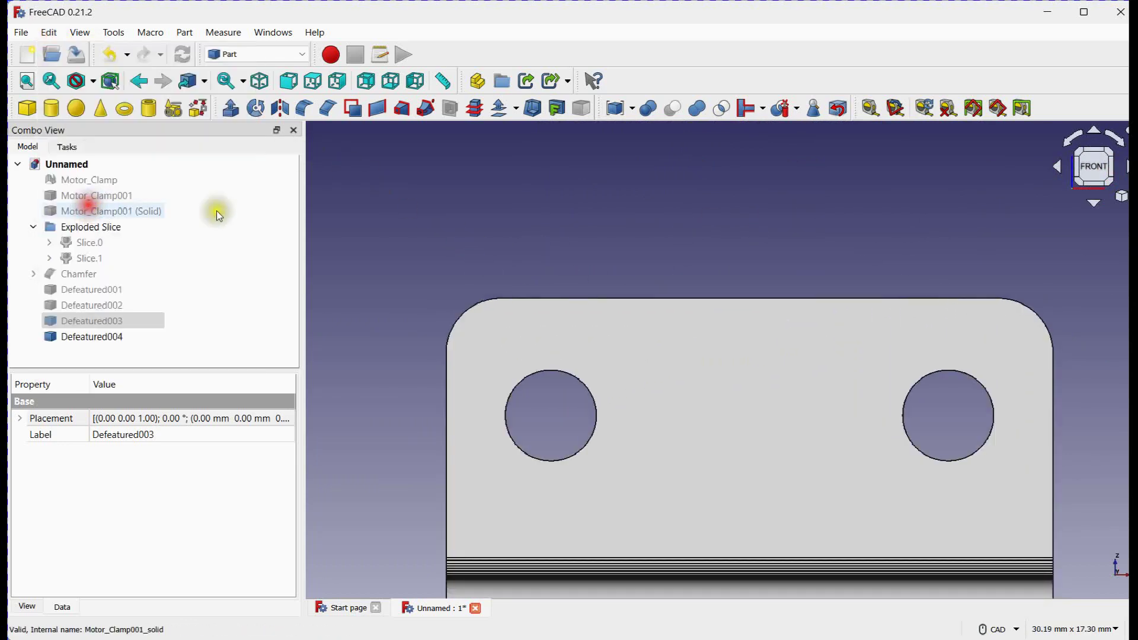
left_click_drag(409, 268, 528, 348)
middle_click_drag(528, 348, 501, 251)
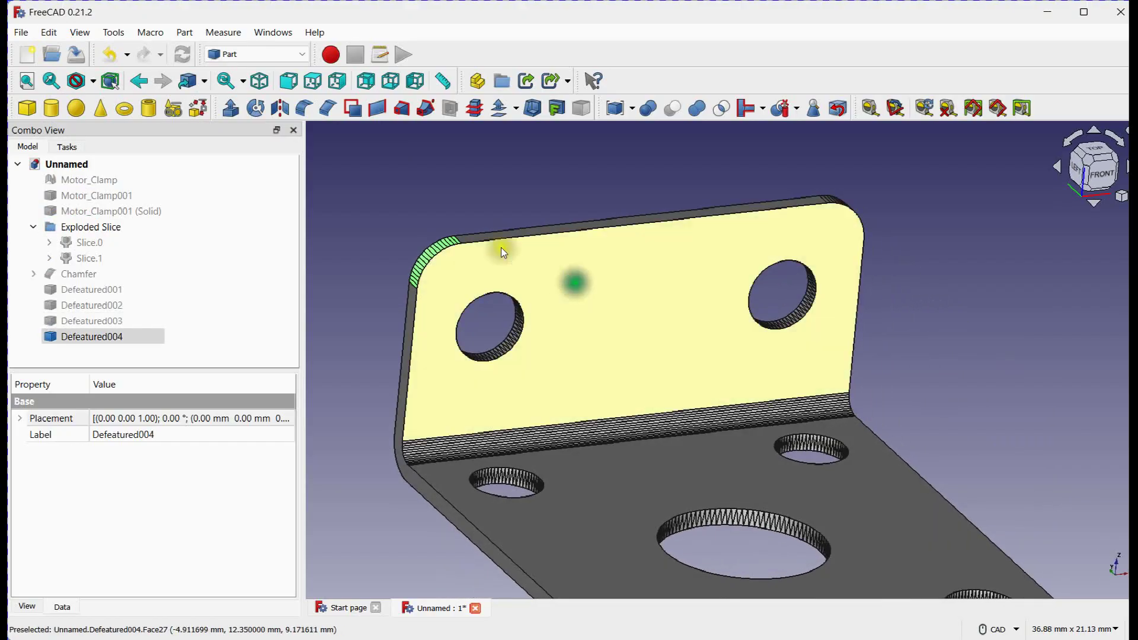
scroll(441, 196, "up", 5)
middle_click_drag(441, 196, 631, 140)
left_click(837, 108)
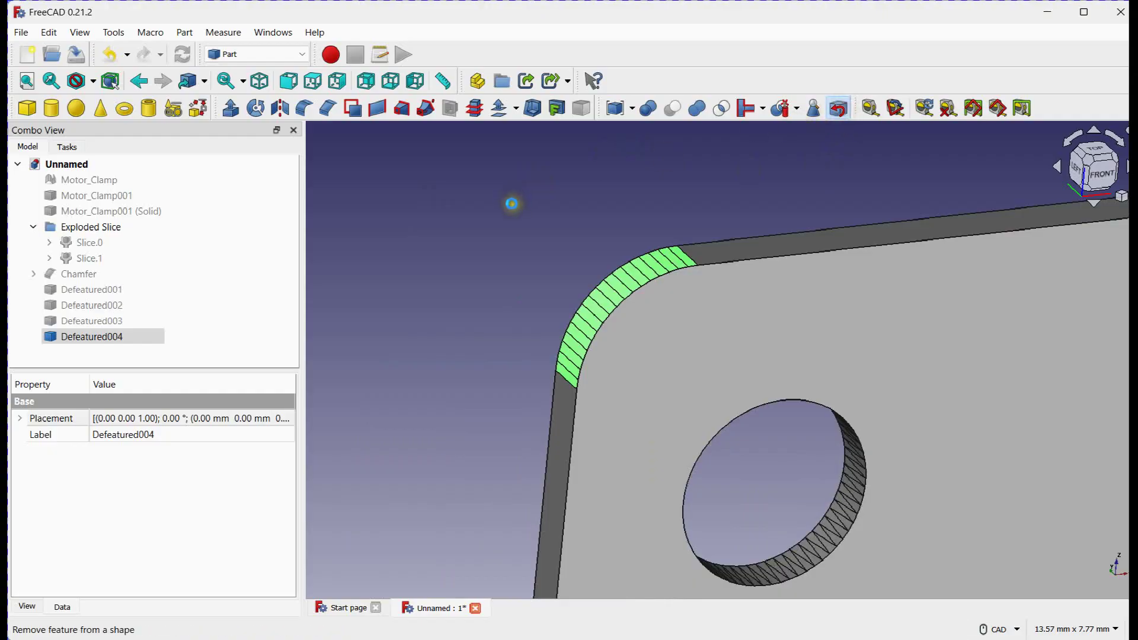
Box-select the faceted rounded corner at the upright flange's upper right in Defeatured005 and remove it with Defeaturing.
scroll(587, 232, "down", 7)
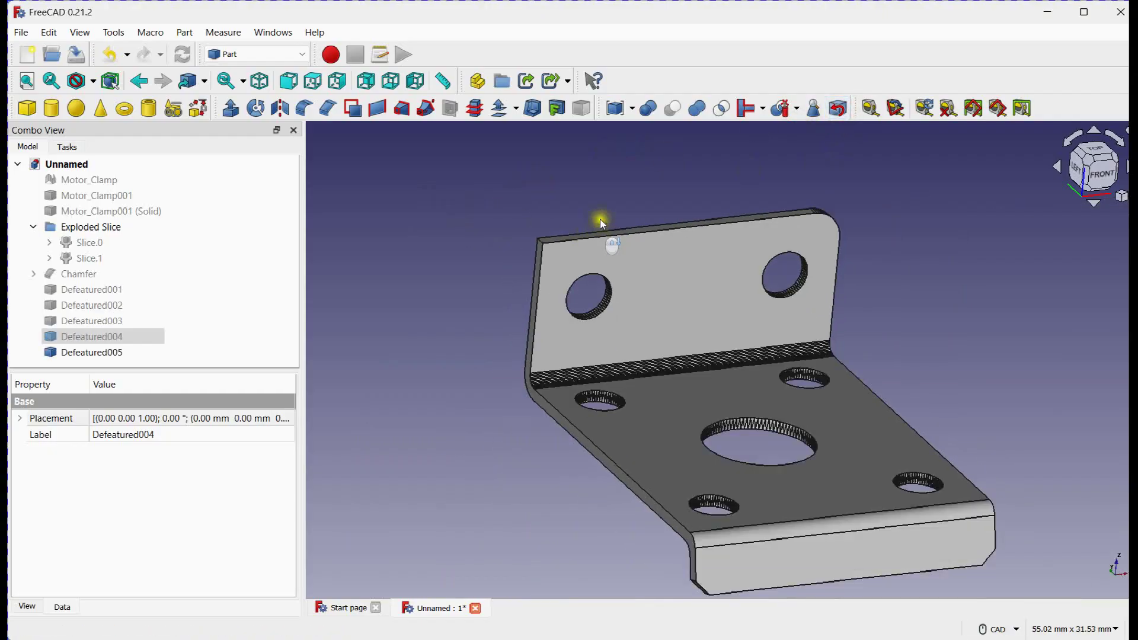
scroll(882, 243, "up", 3)
left_click(1096, 183)
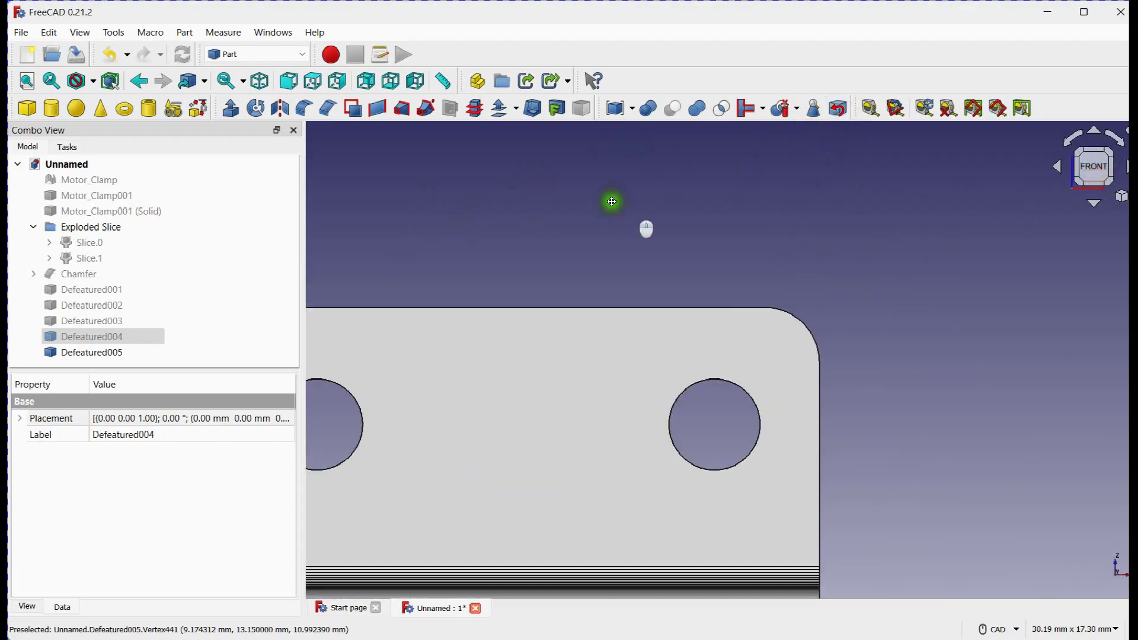
left_click(50, 33)
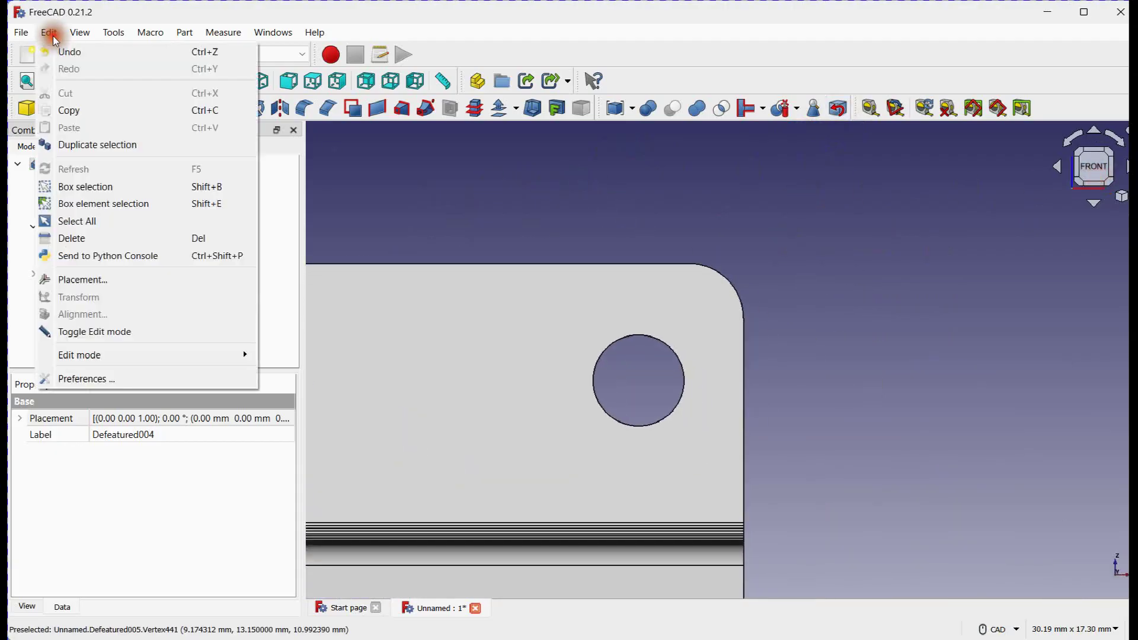
left_click(112, 204)
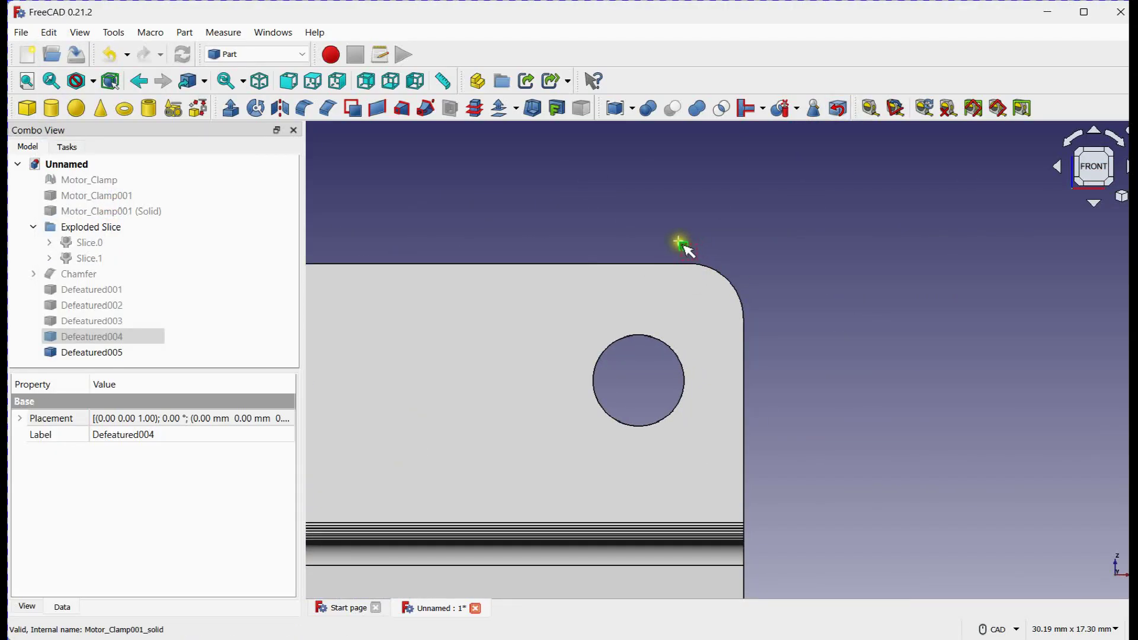
left_click_drag(678, 242, 781, 330)
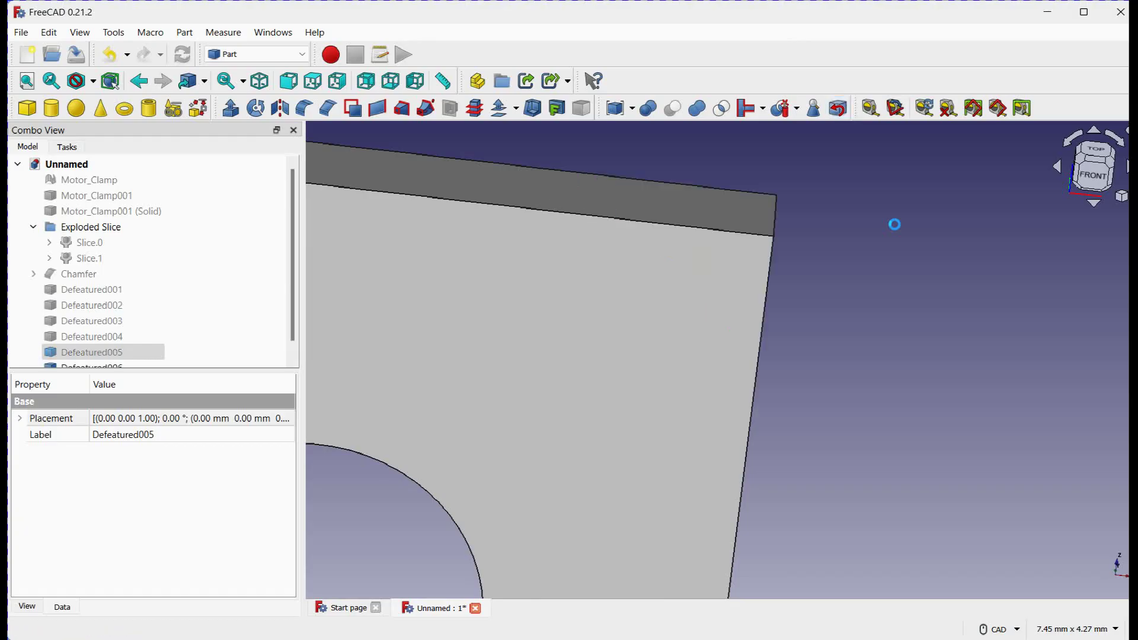
scroll(895, 224, "down", 8)
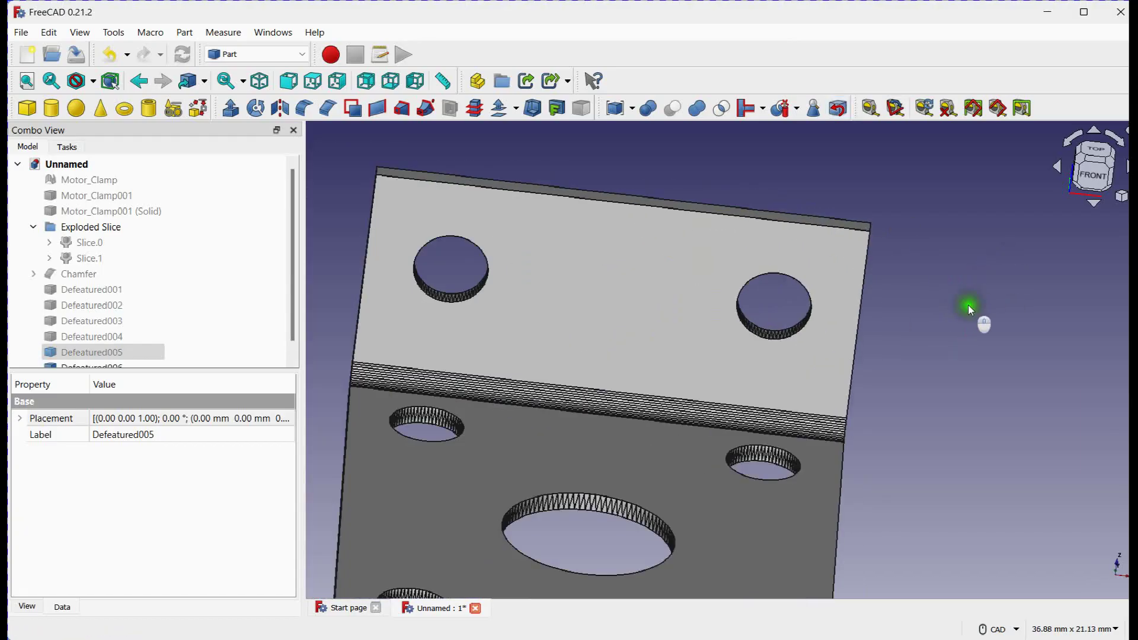
Box-select the faceted bend faces joining the upright flange and plate in Defeatured006 and remove them with Defeaturing.
middle_click_drag(968, 305, 899, 439)
scroll(873, 432, "down", 3)
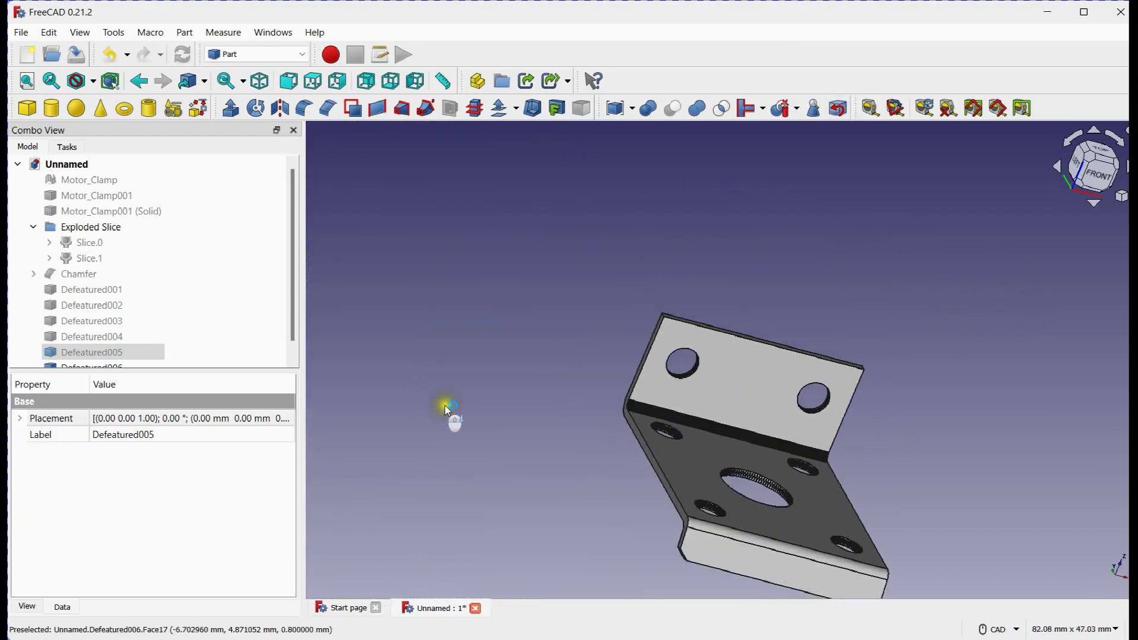
scroll(561, 427, "up", 6)
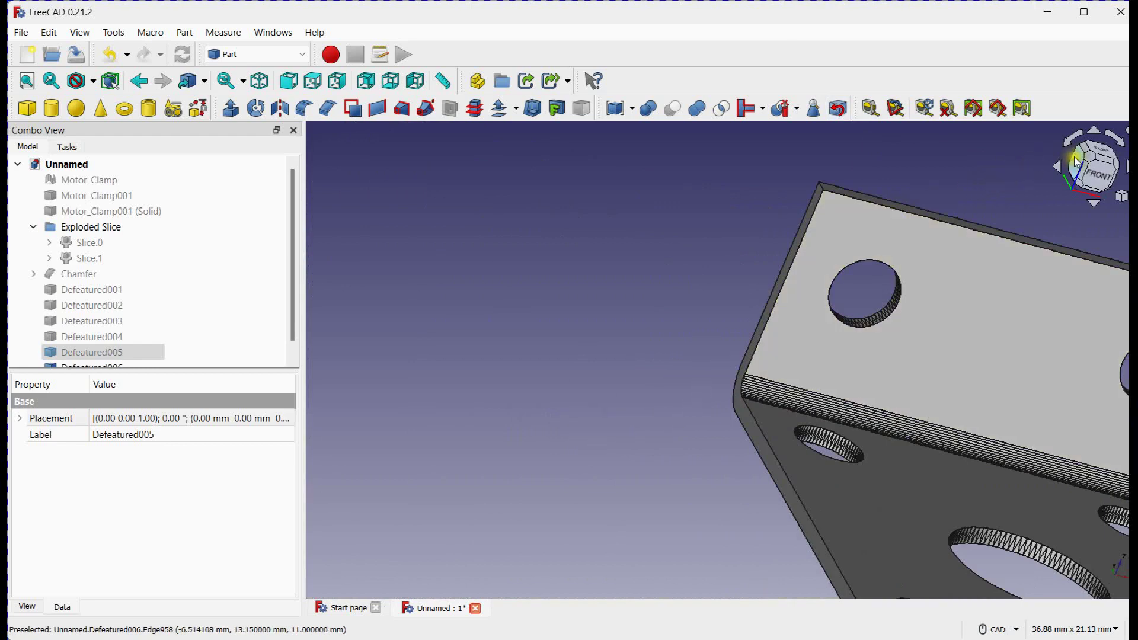
key("6")
scroll(673, 388, "up", 4)
scroll(673, 389, "up", 2)
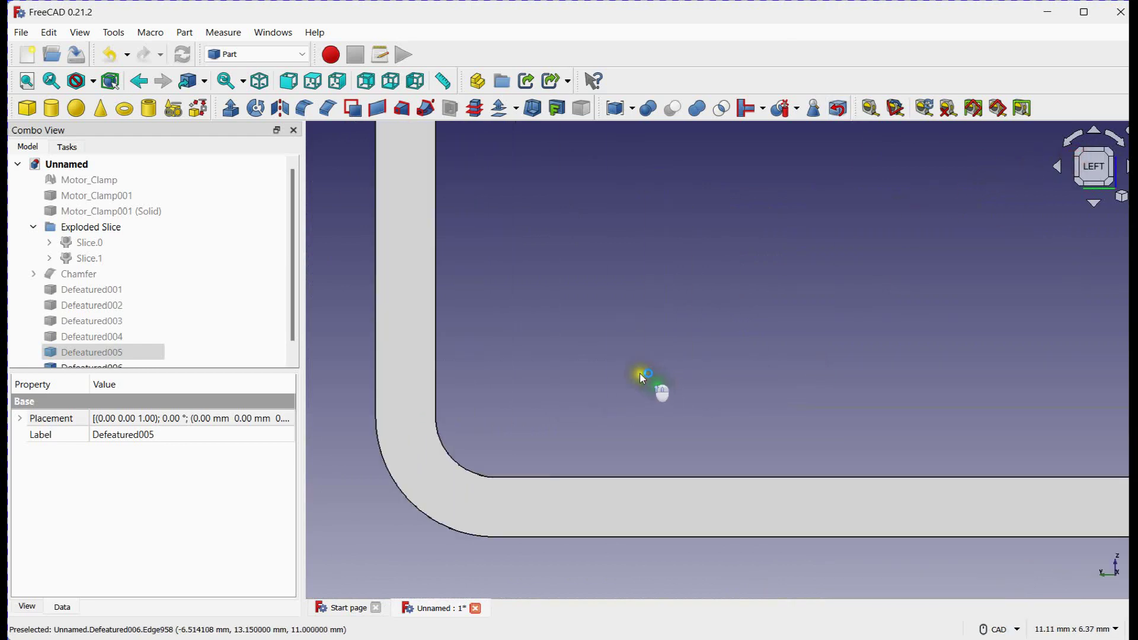
left_click(53, 38)
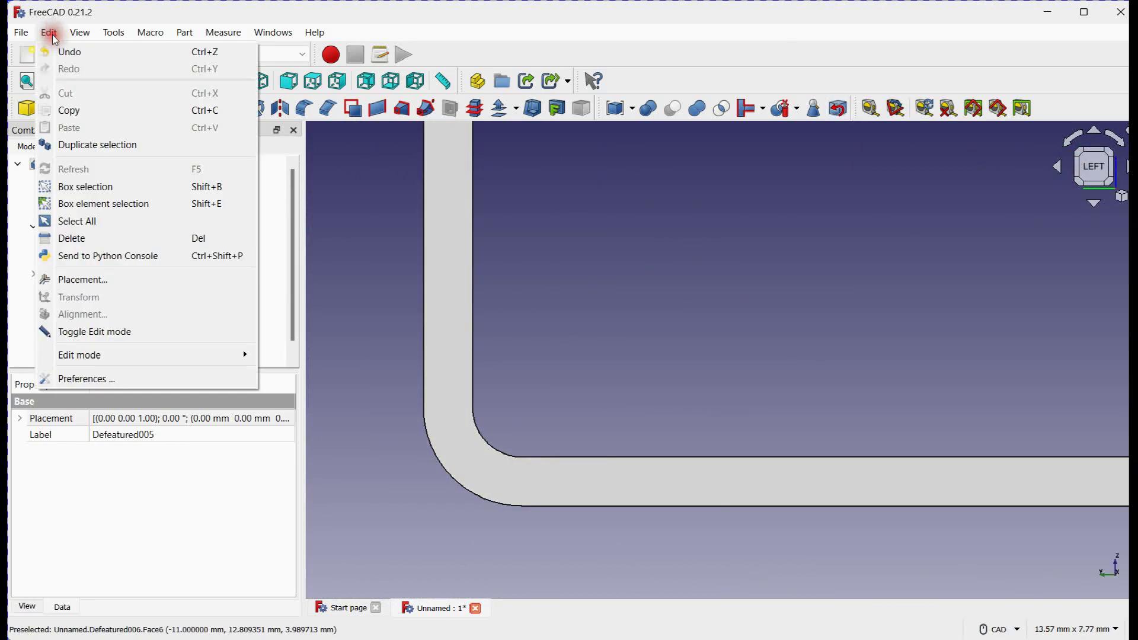
left_click(102, 203)
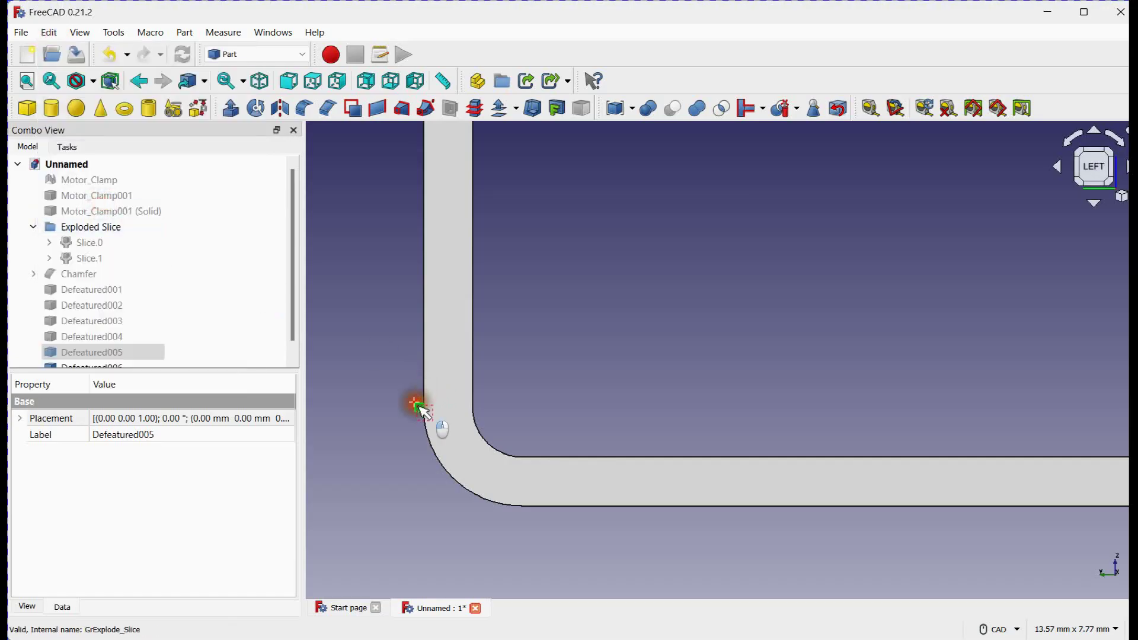
left_click_drag(414, 404, 532, 522)
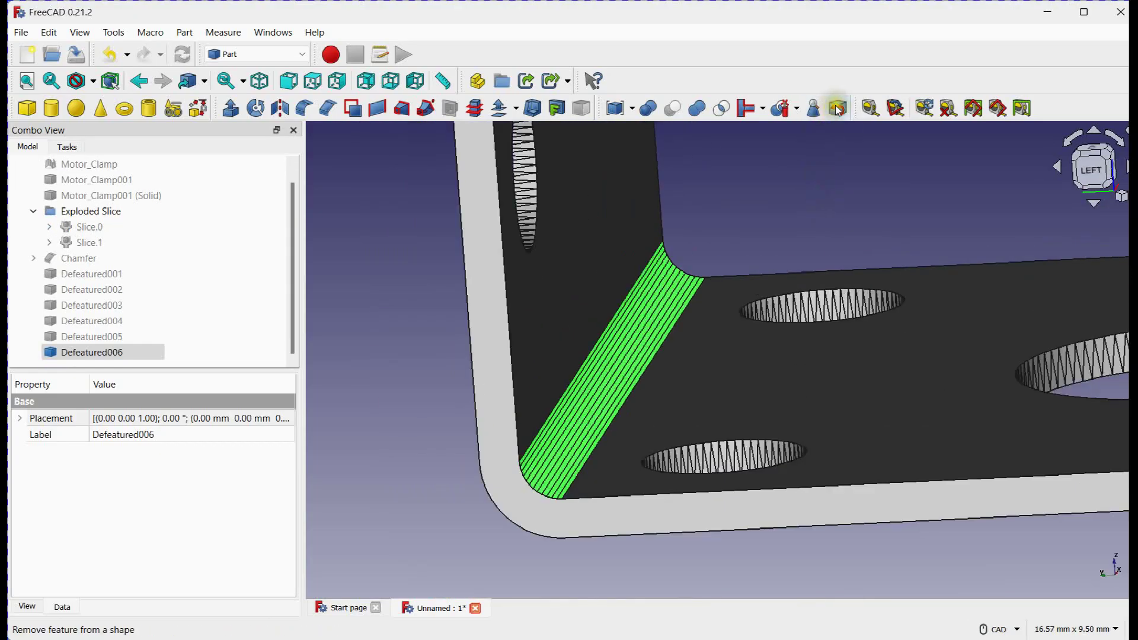
left_click(838, 109)
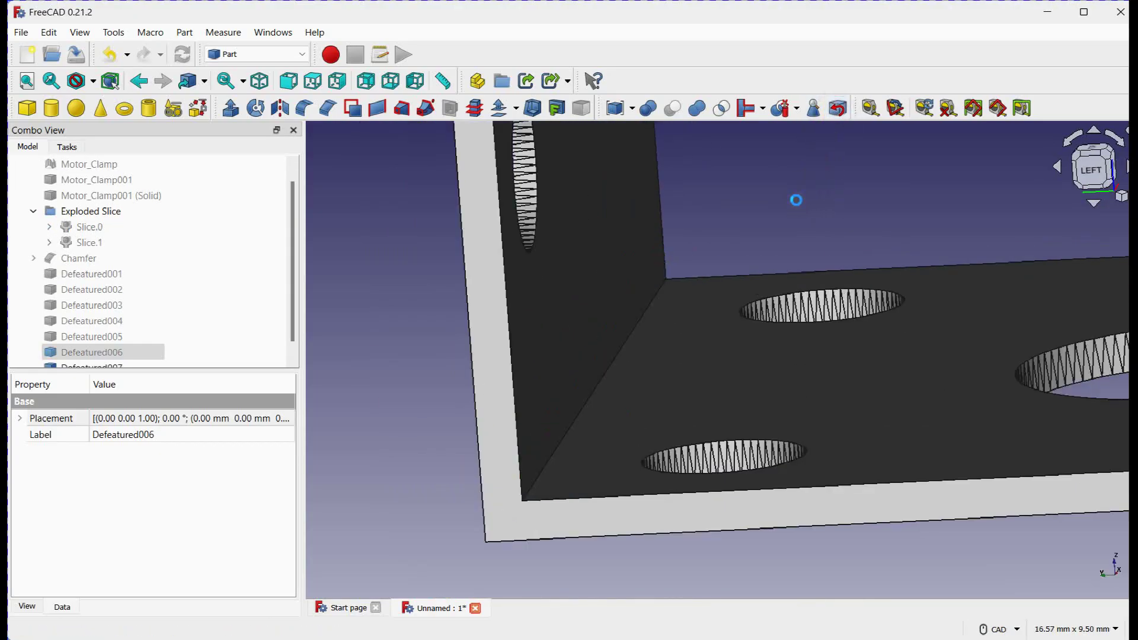
Chamfer the two upper corner edges of the upright flange at an equal distance of 1.00 mm.
scroll(796, 200, "down", 5)
middle_click_drag(788, 204, 563, 379)
left_click(525, 421)
scroll(454, 380, "down", 4)
scroll(474, 338, "up", 5)
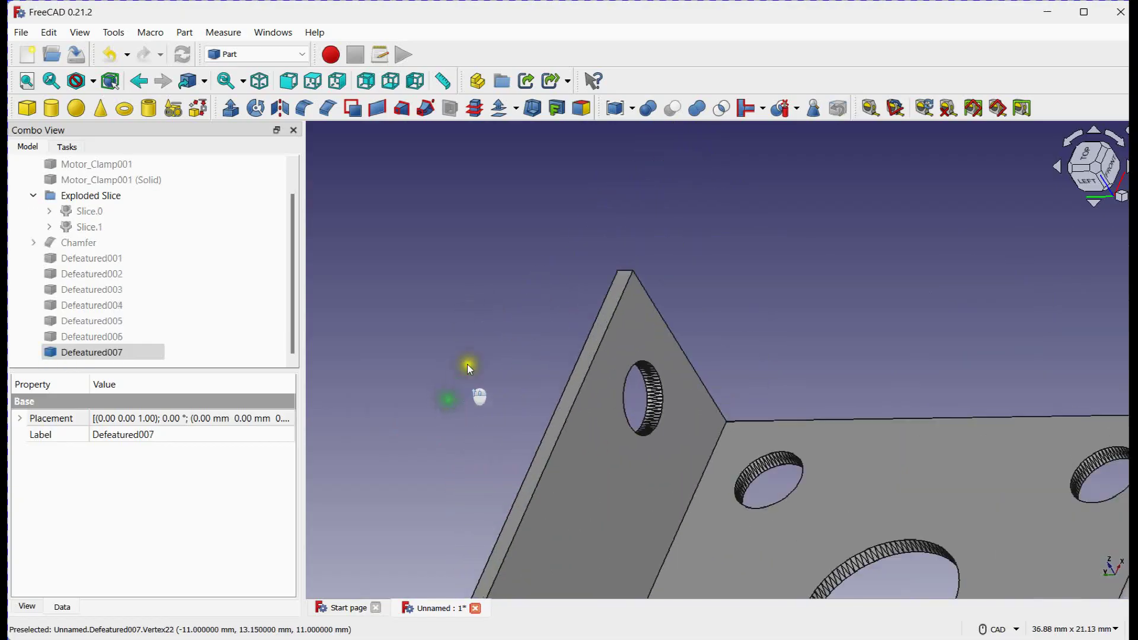
scroll(745, 258, "up", 4)
left_click(731, 218)
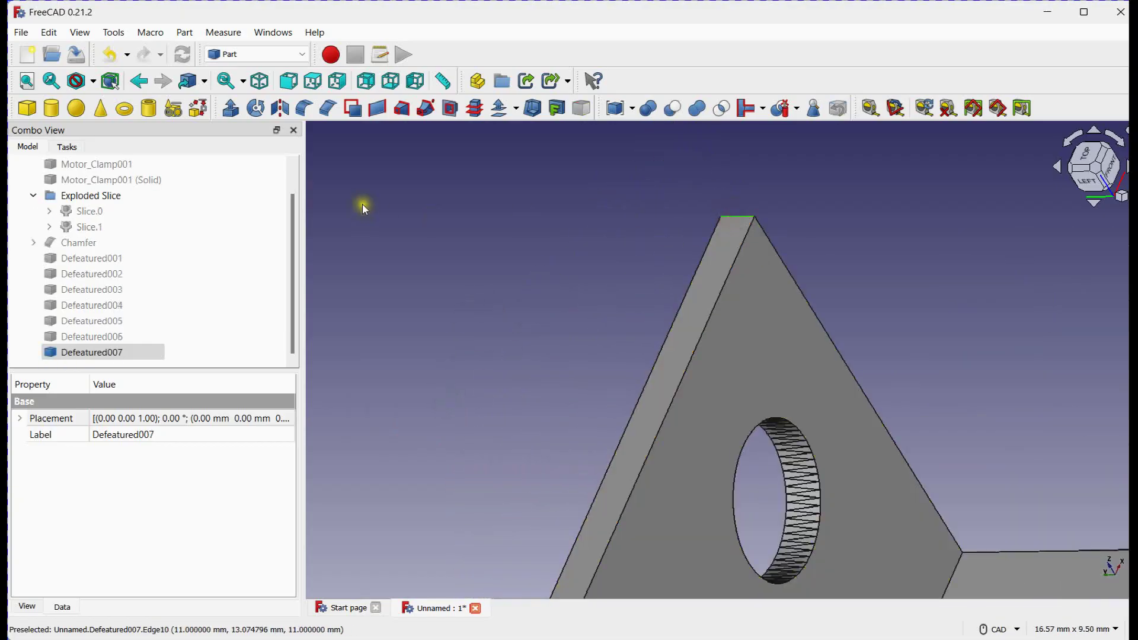
left_click(327, 109)
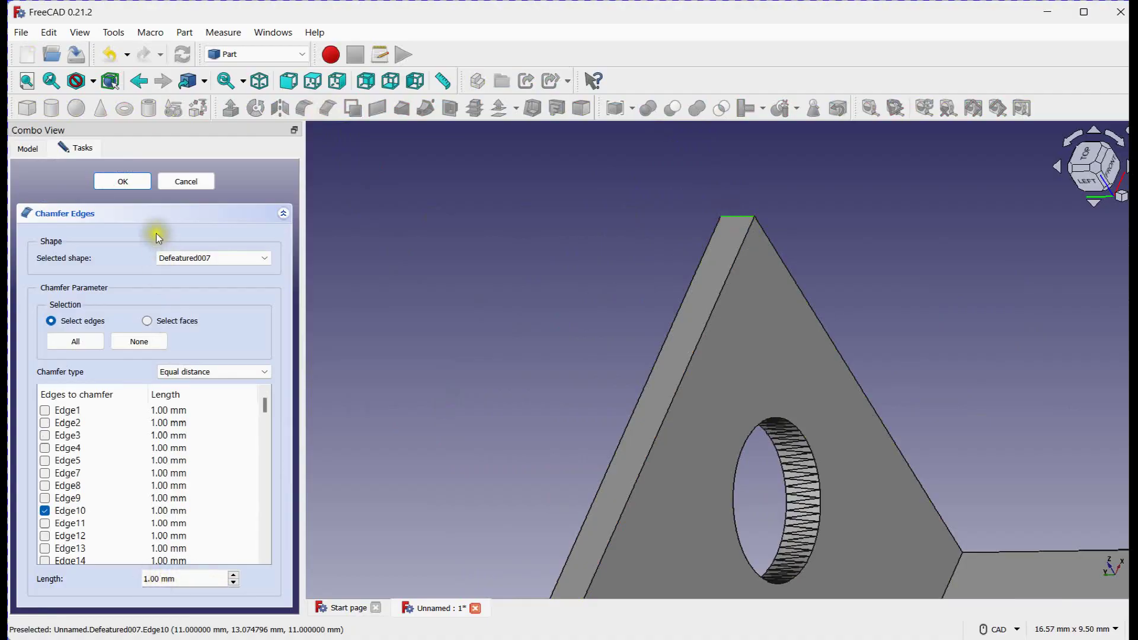
left_click(138, 181)
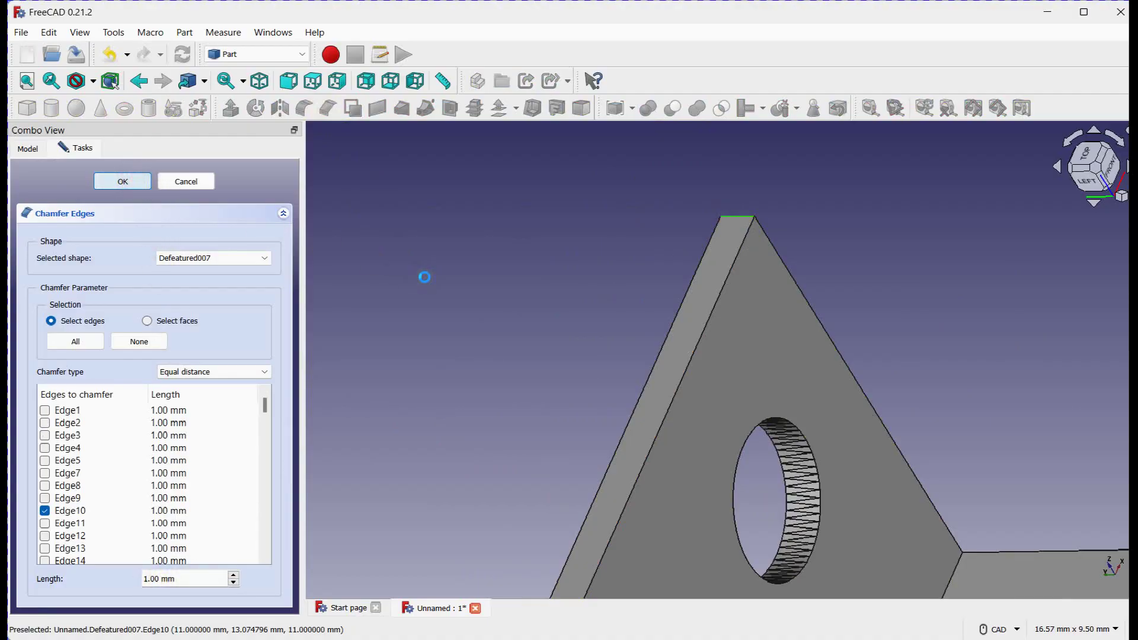
Fillet the inner and outer bend edges where the upright flange meets the plate.
scroll(494, 316, "down", 5)
middle_click_drag(494, 315, 569, 129)
left_click(660, 385)
scroll(514, 440, "down", 4)
middle_click_drag(513, 440, 584, 325)
middle_click_drag(599, 411, 730, 309)
scroll(610, 356, "up", 5)
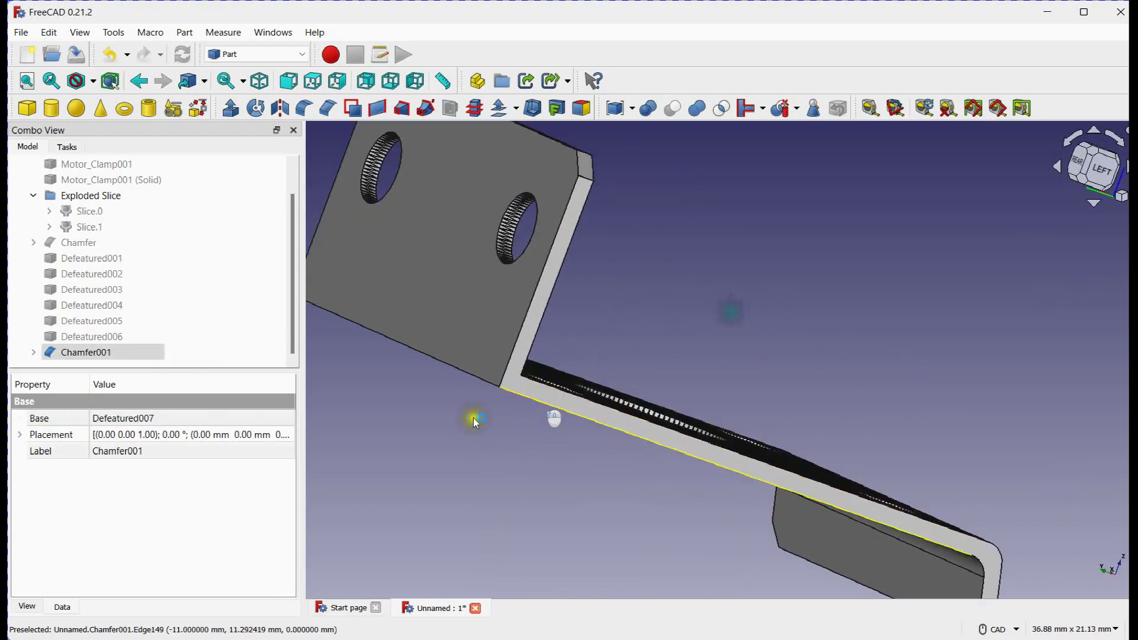
scroll(454, 379, "up", 4)
left_click(531, 384)
scroll(530, 399, "down", 5)
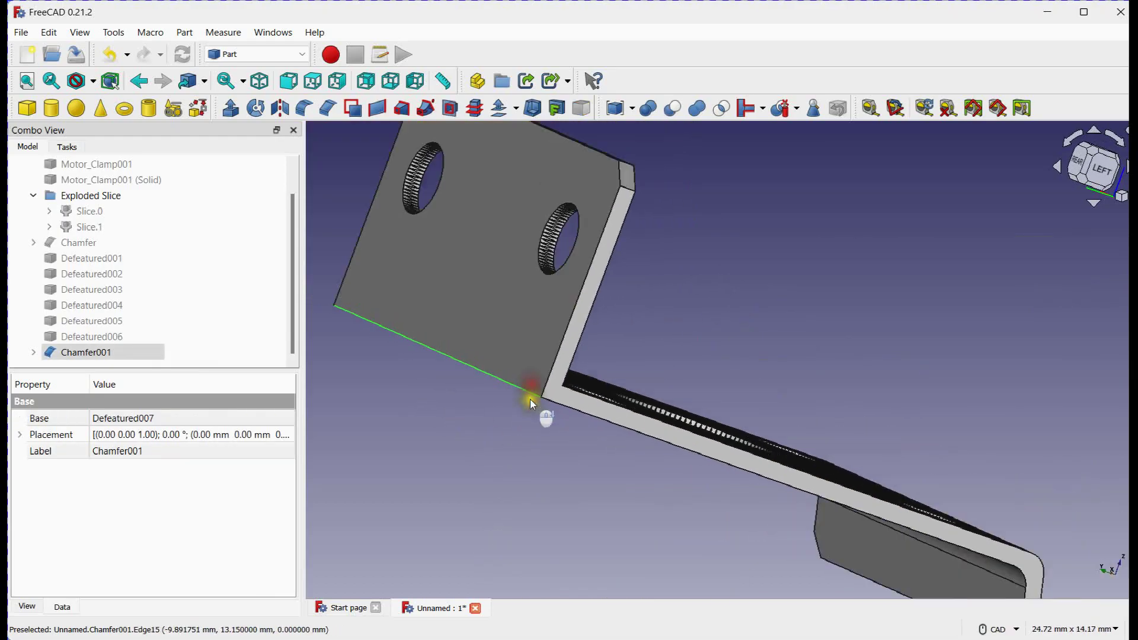
middle_click_drag(508, 428, 336, 400)
scroll(418, 400, "up", 3)
left_click(310, 117)
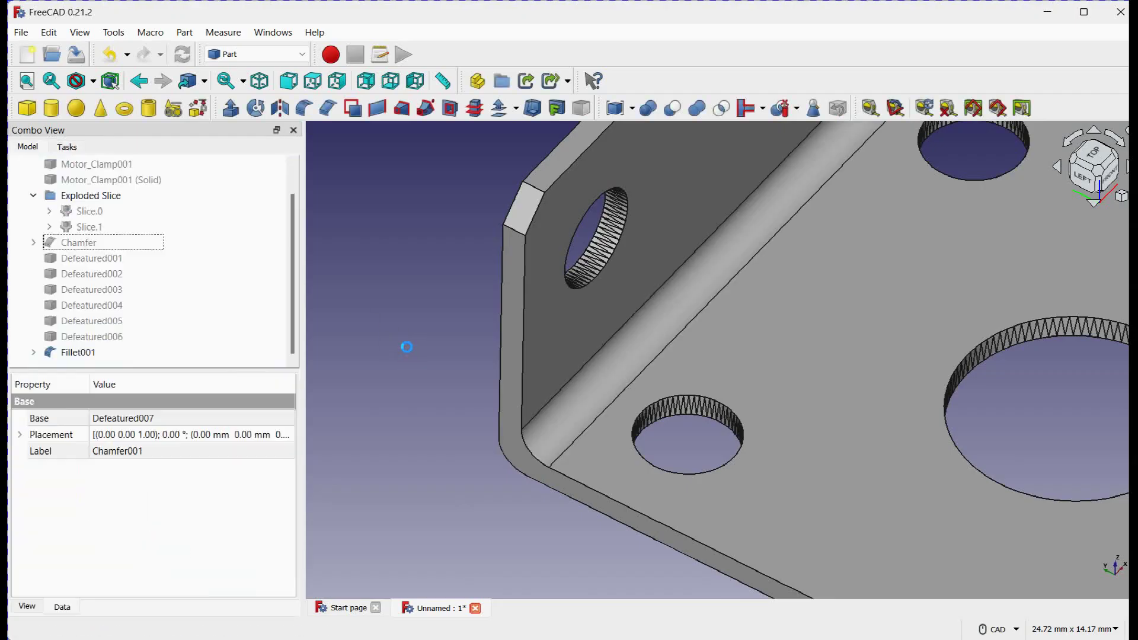
Set the shape color of the finished Fillet001 clamp to red in its display properties.
scroll(408, 355, "down", 4)
middle_click_drag(415, 385, 368, 397)
middle_click_drag(918, 294, 757, 292)
scroll(758, 293, "down", 1)
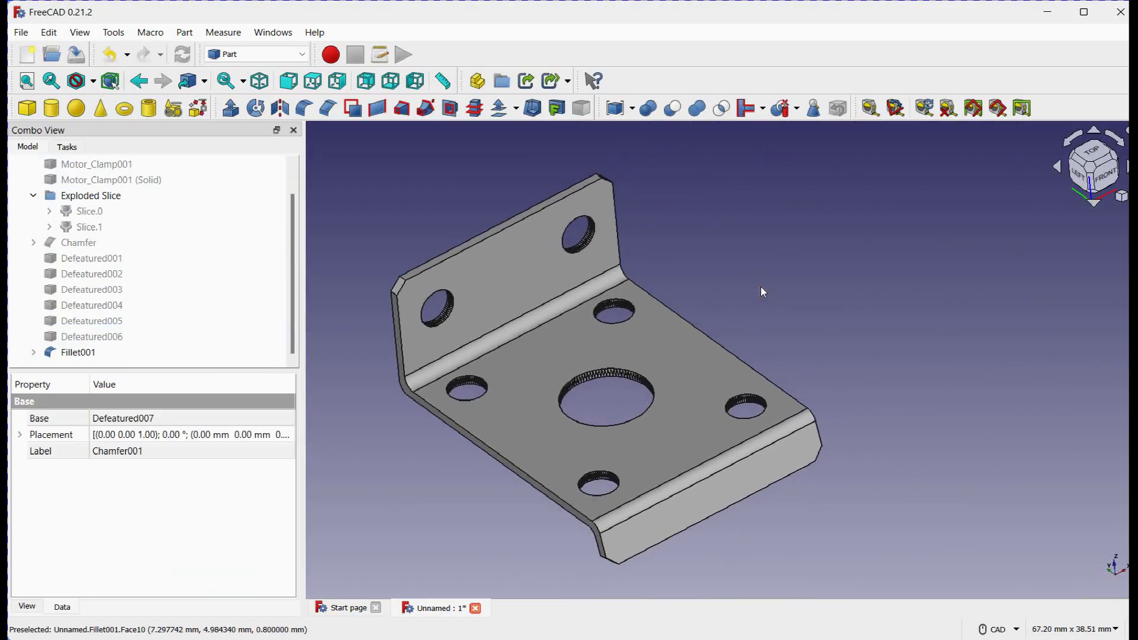
left_click(668, 351)
right_click(670, 352)
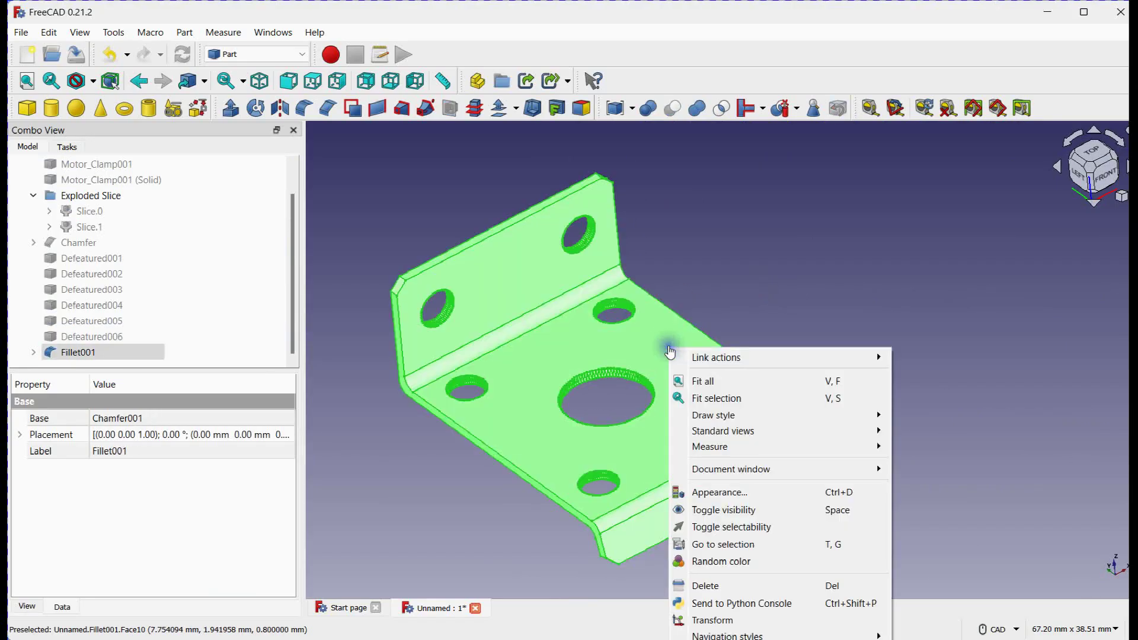
left_click(719, 492)
left_click(209, 358)
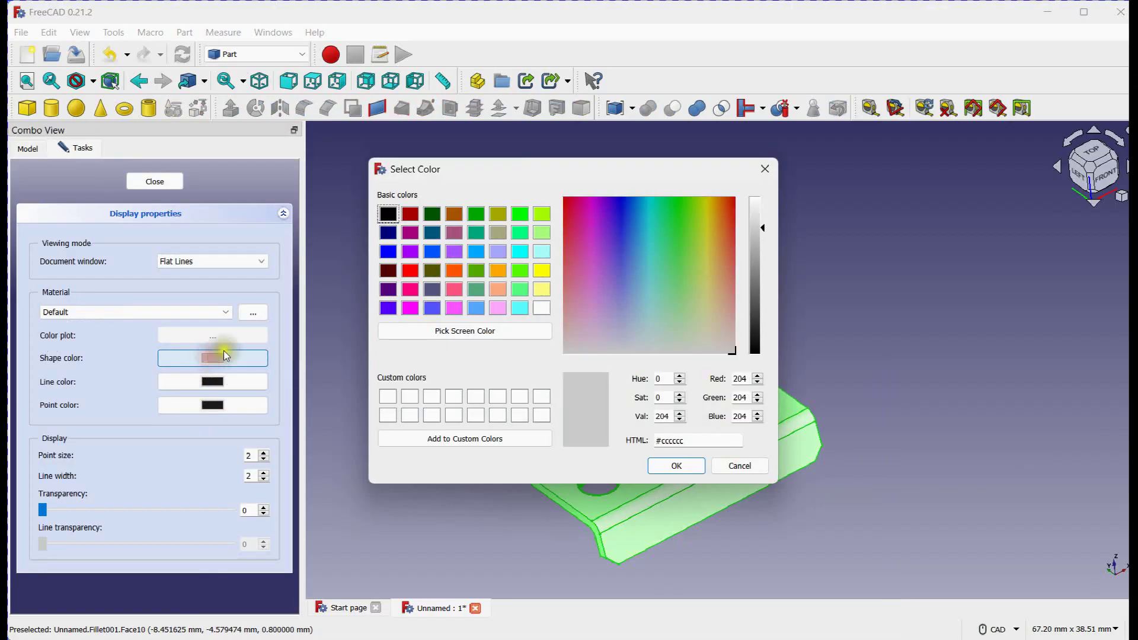
left_click(415, 272)
left_click(676, 466)
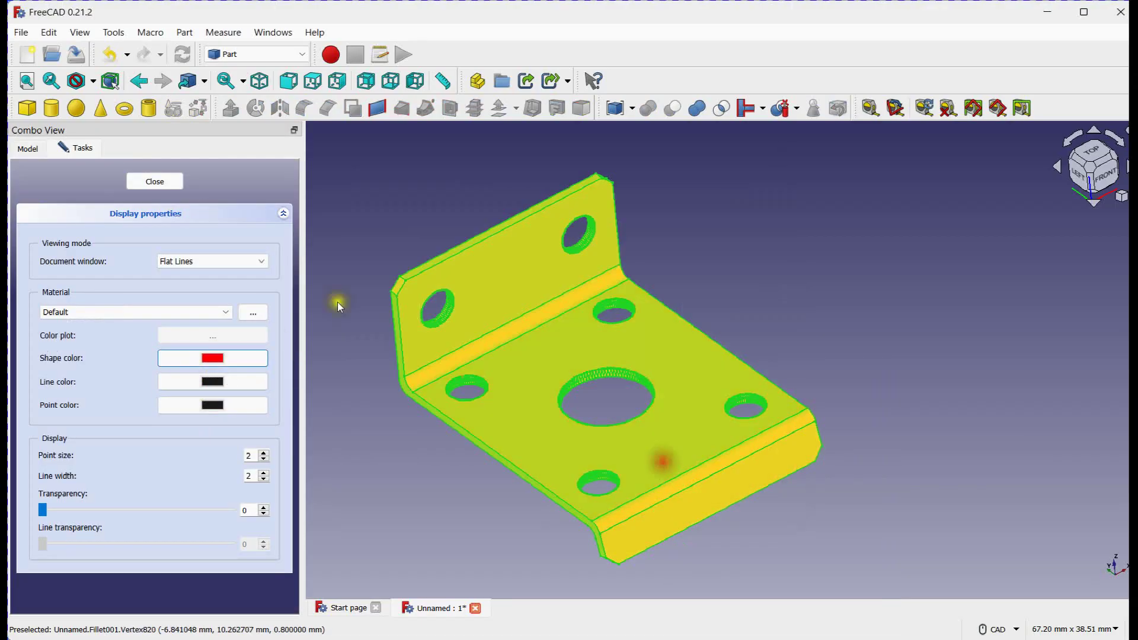
left_click(155, 181)
Import the original Motor_Clamp.stl mesh from the Desktop into the current document.
middle_click_drag(418, 308, 453, 316)
left_click(22, 32)
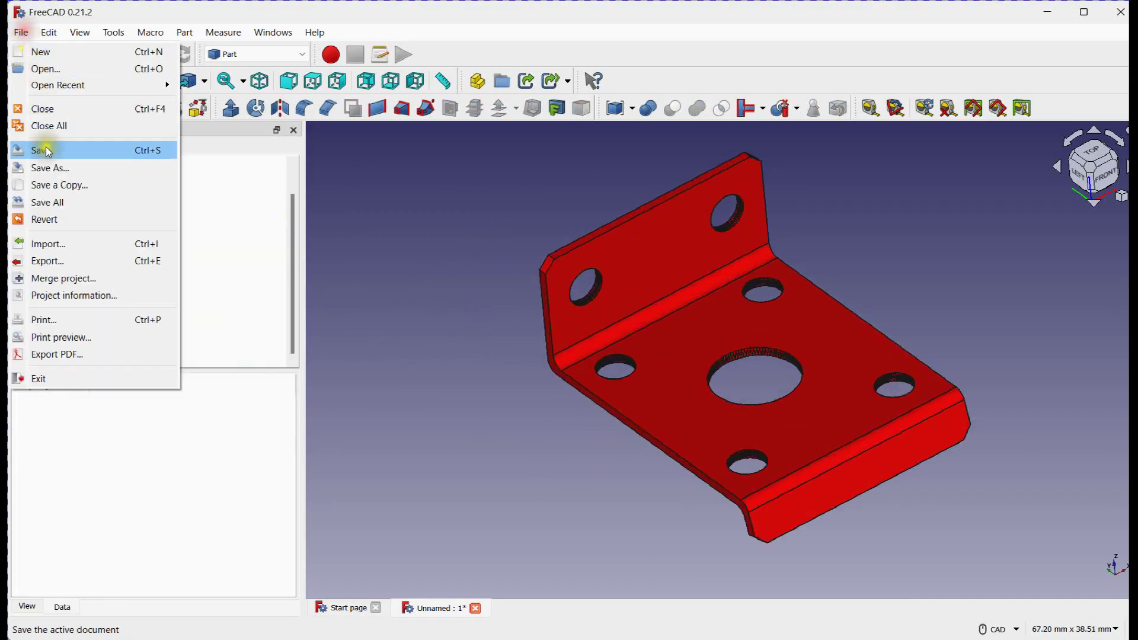
left_click(69, 247)
left_click(282, 175)
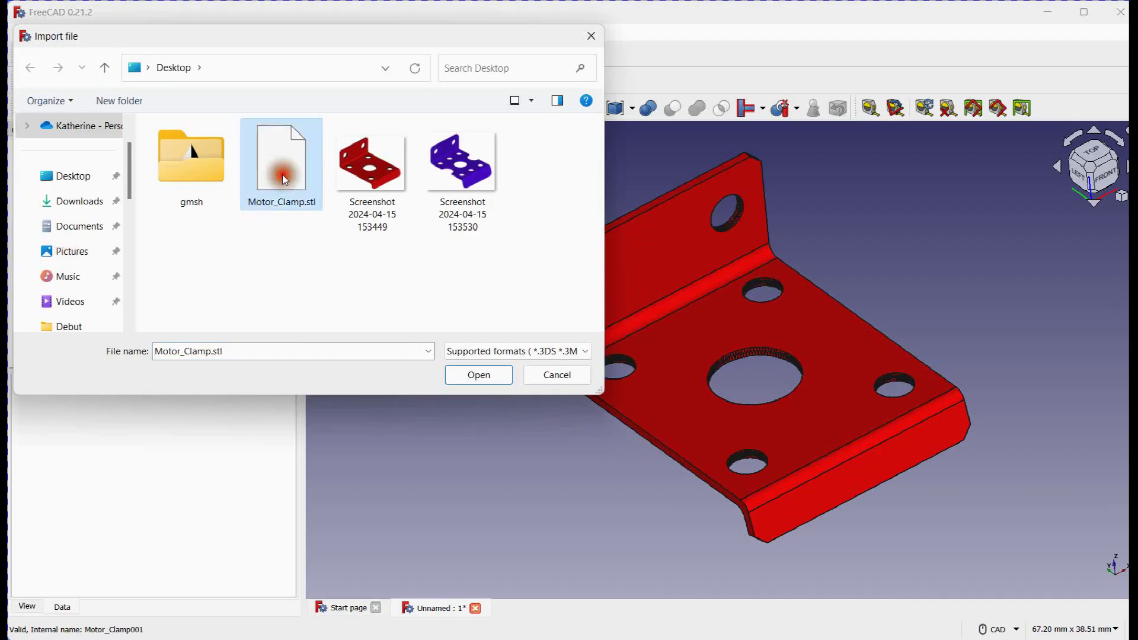
left_click(478, 373)
Set the X position of Motor_Clamp002 to 30 mm to place it beside the modified clamp.
scroll(196, 317, "down", 1)
left_click(130, 352)
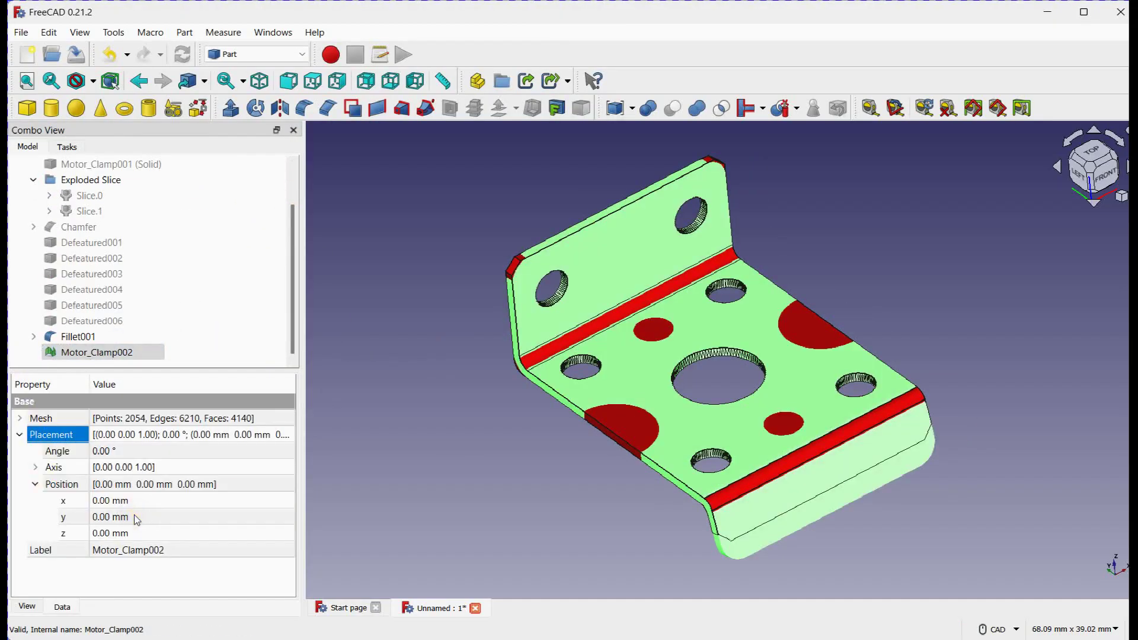
left_click(127, 503)
scroll(127, 501, "up", 18)
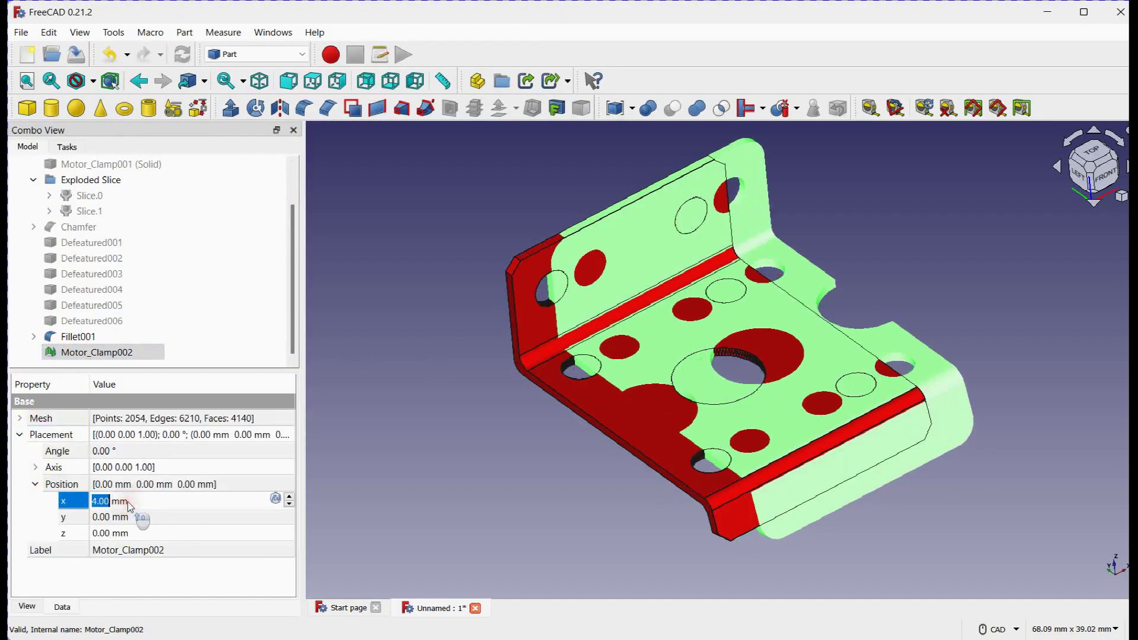
scroll(127, 502, "up", 4)
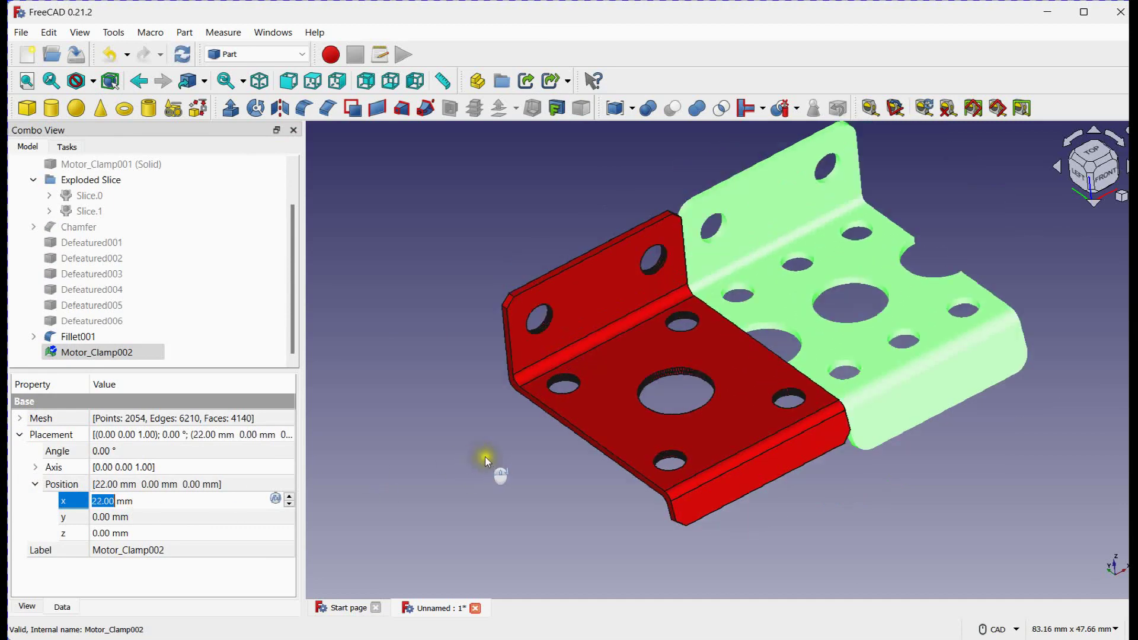
scroll(189, 502, "up", 6)
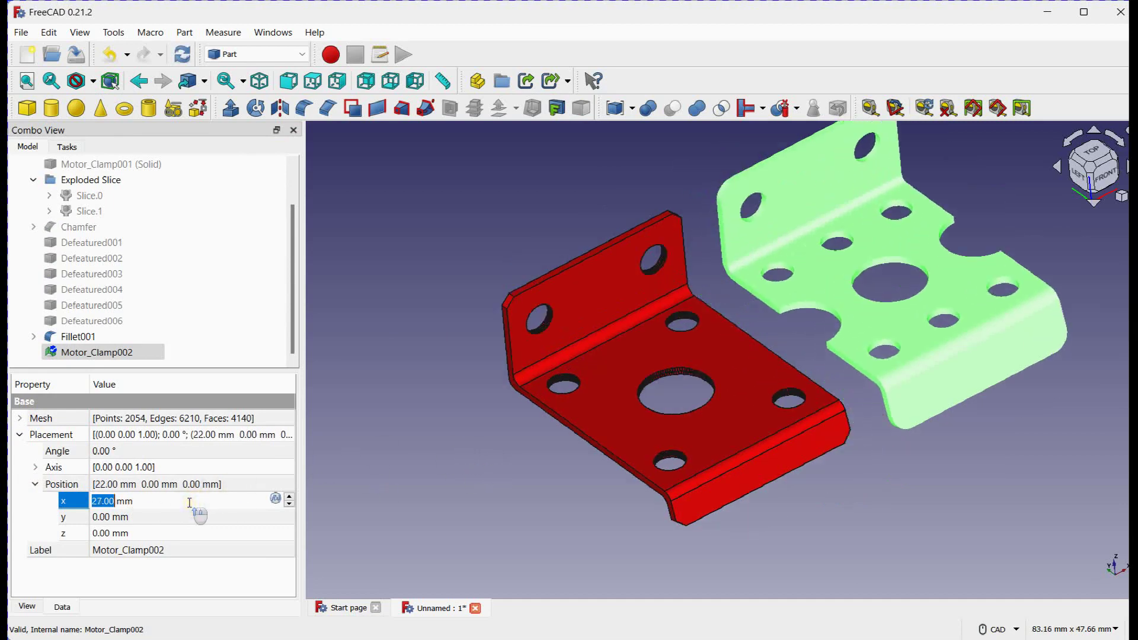
scroll(189, 502, "up", 2)
left_click(473, 470)
scroll(473, 469, "down", 2)
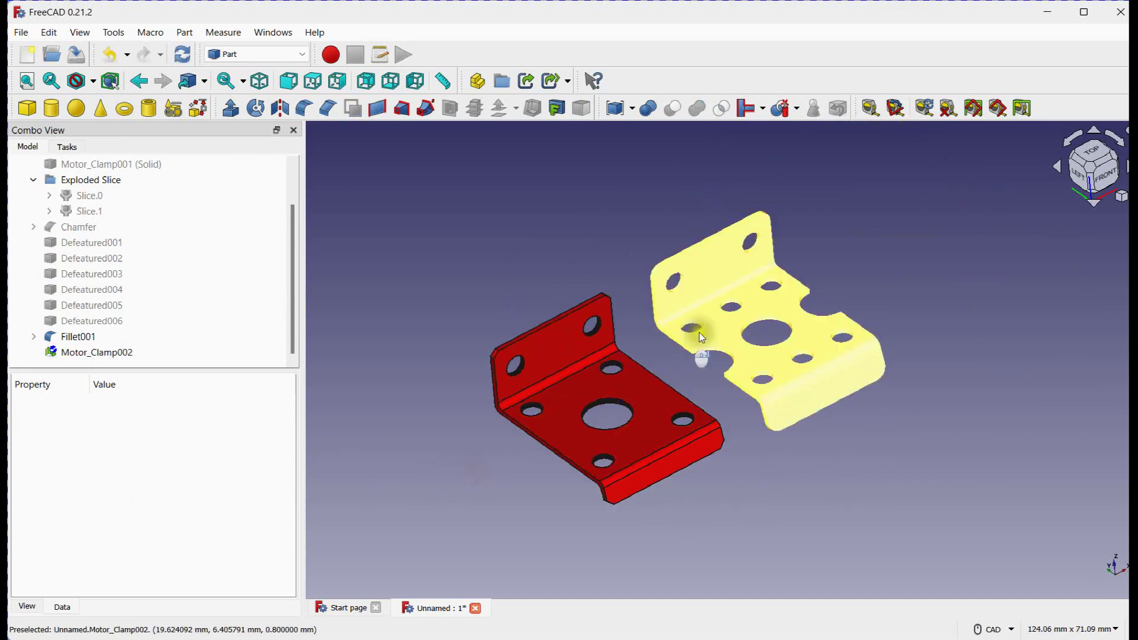
Set the shape color of the Motor_Clamp002 mesh to violet-blue #5500ff in its display properties.
scroll(700, 332, "up", 3)
left_click(703, 335)
right_click(703, 335)
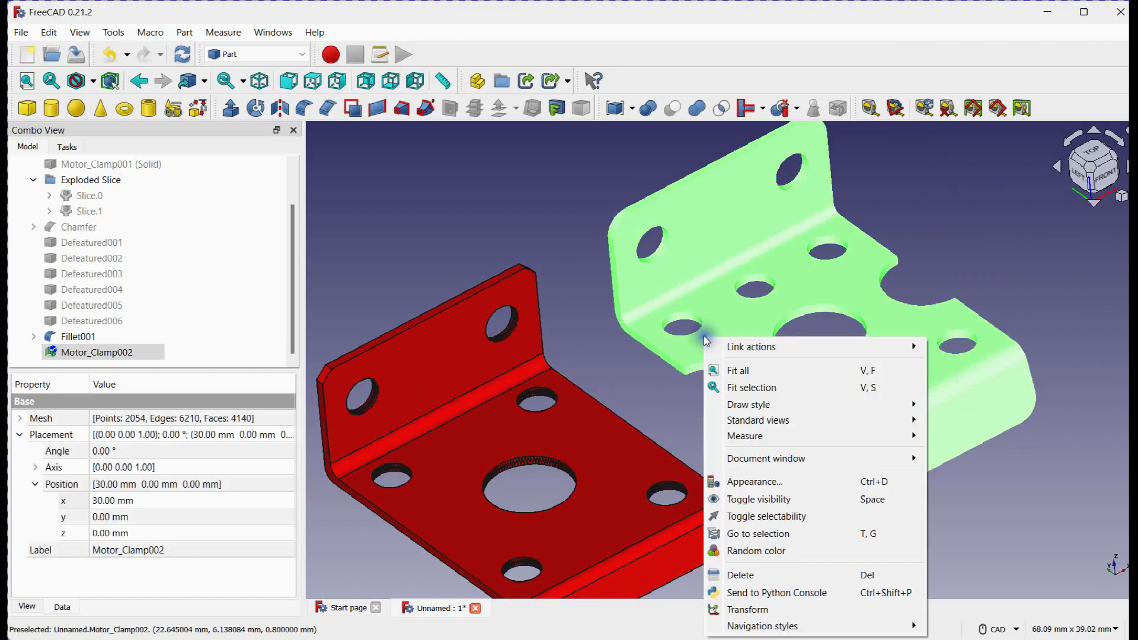
left_click(759, 480)
left_click(222, 353)
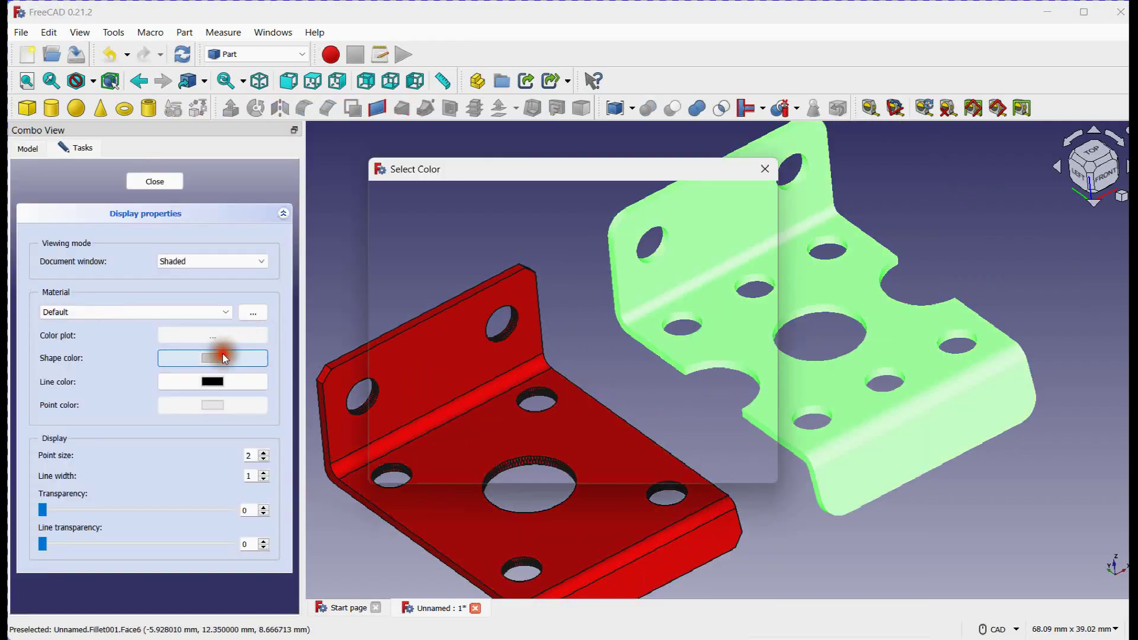
left_click(388, 308)
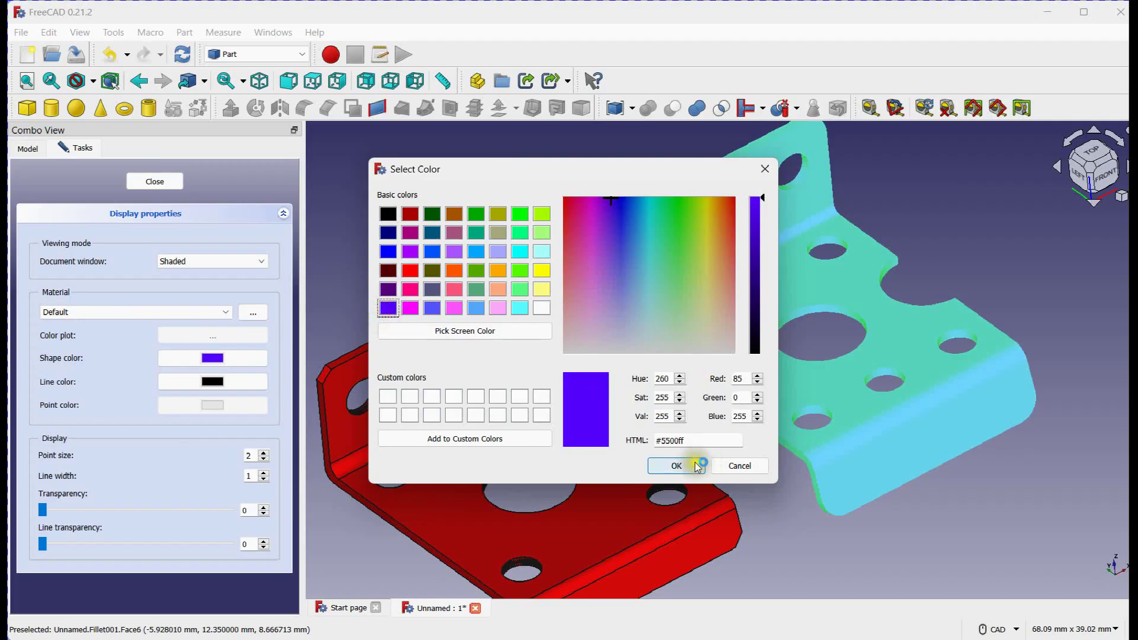
left_click(675, 465)
left_click(165, 185)
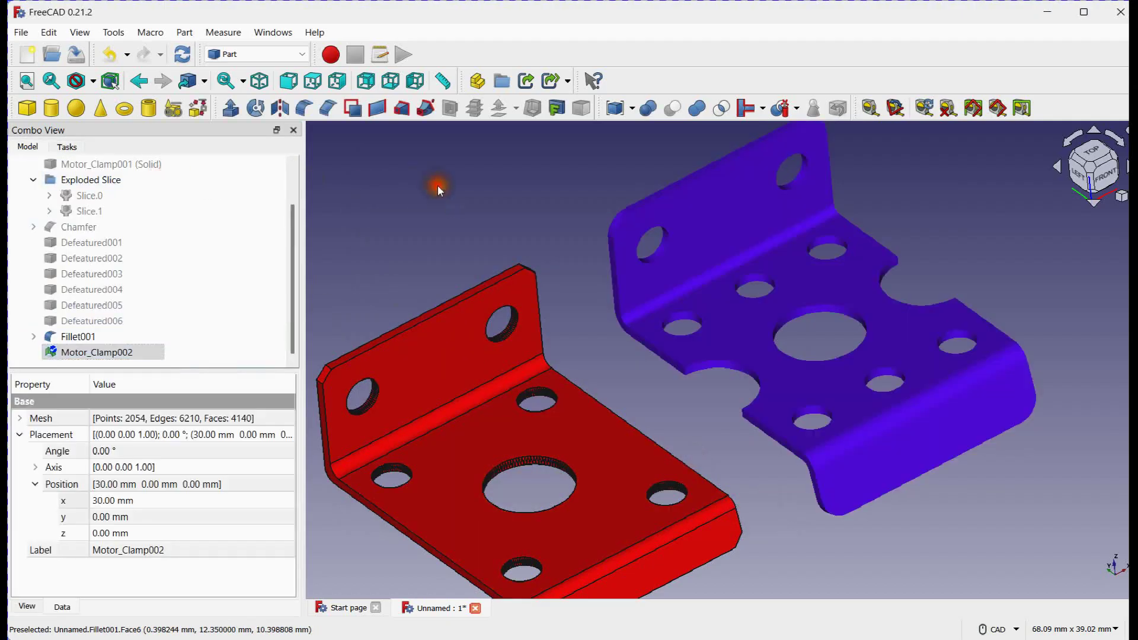
Widen the 3D view and frame the modified and original clamps side by side for comparison.
mouse_move(436, 183)
middle_mouse_down()
mouse_move(388, 193)
mouse_move(436, 202)
mouse_move(424, 183)
mouse_move(454, 183)
mouse_move(502, 212)
mouse_move(444, 209)
mouse_move(386, 185)
mouse_move(429, 178)
mouse_move(418, 173)
middle_mouse_up()
scroll(414, 194, "up", 1)
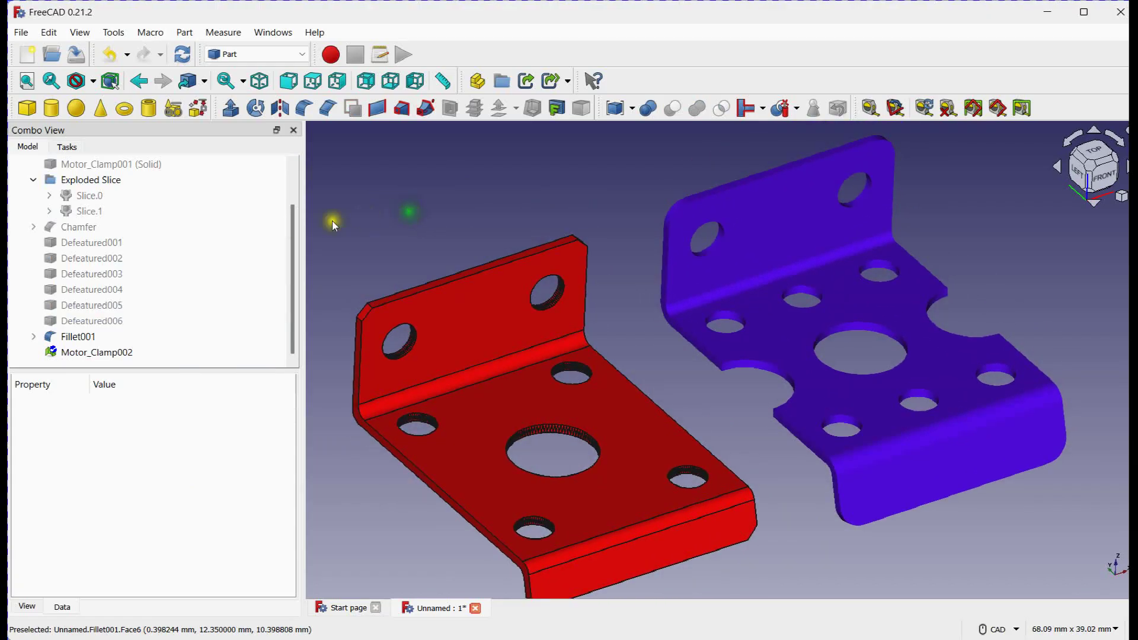
left_click_drag(302, 221, 206, 246)
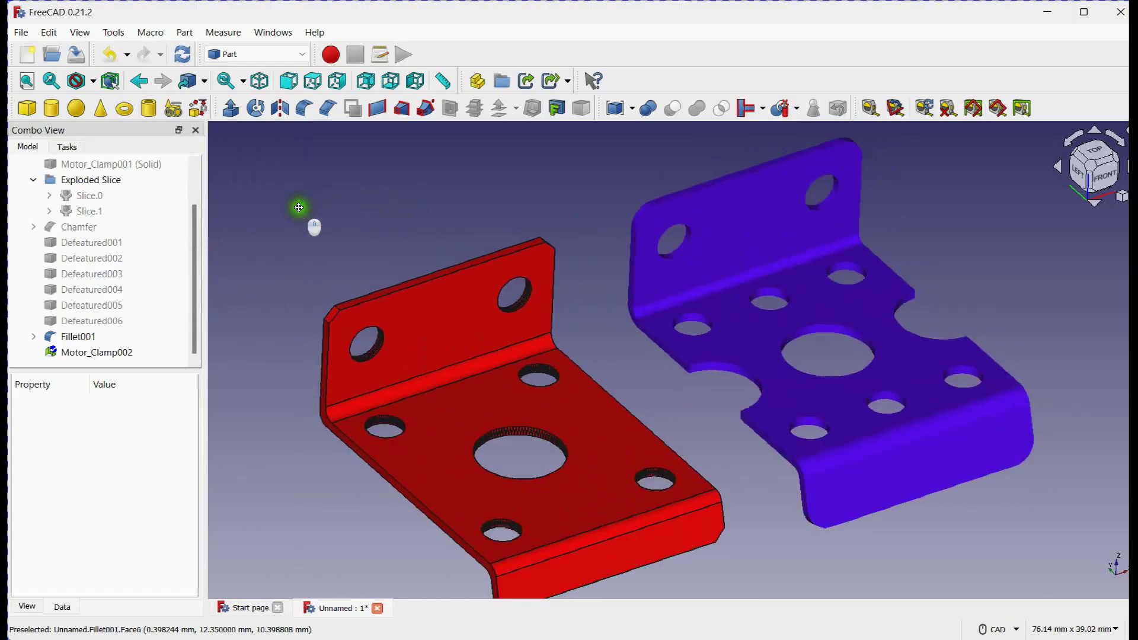
middle_click_drag(300, 208, 275, 188)
middle_click_drag(275, 188, 254, 182)
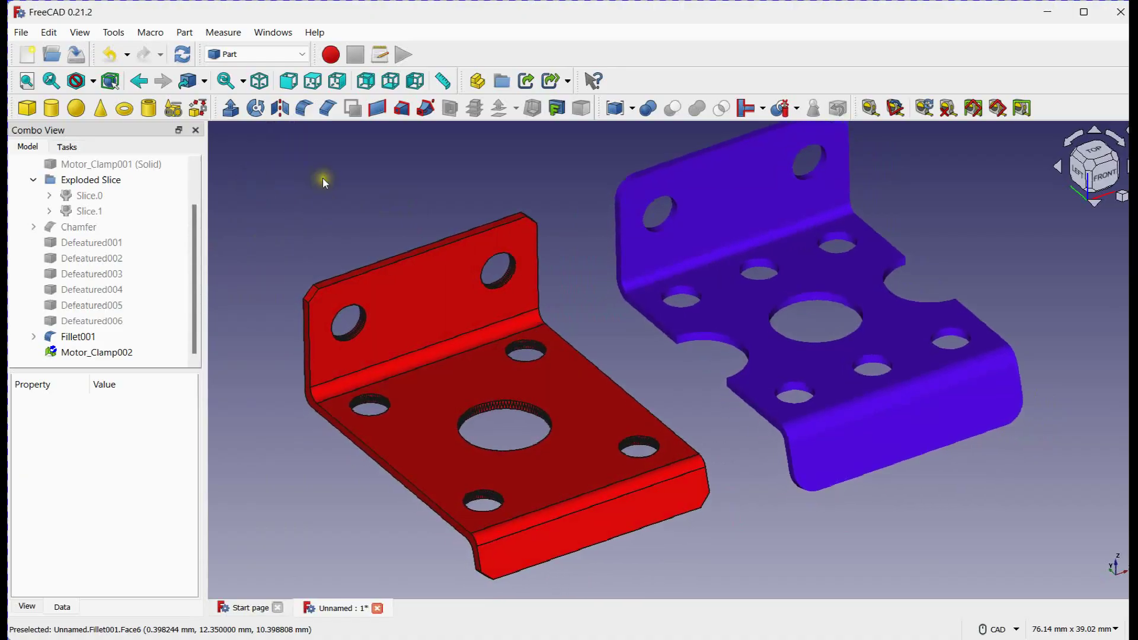
middle_click_drag(322, 178, 288, 190)
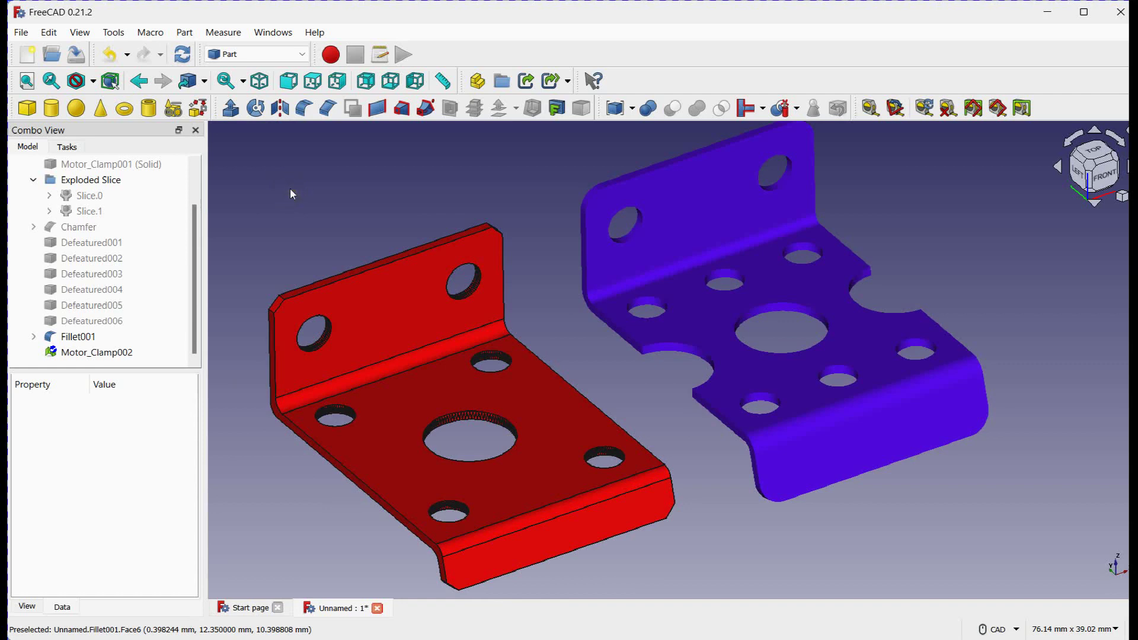